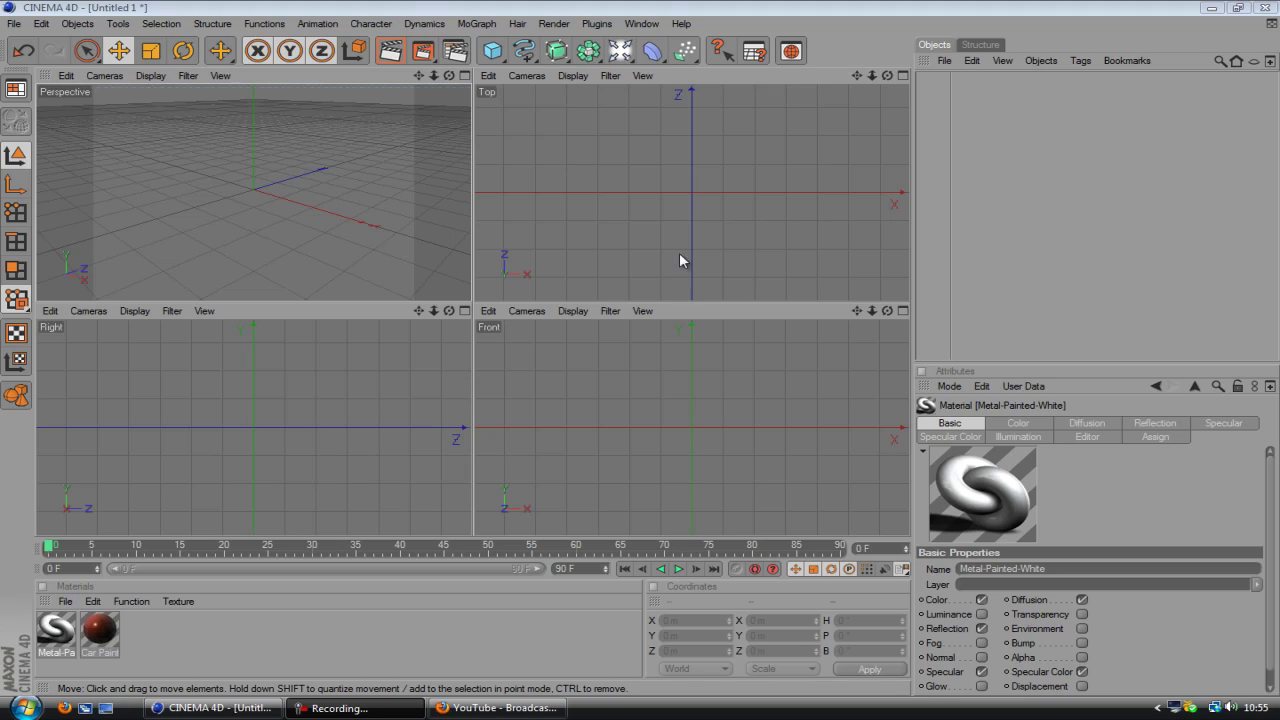
# - Maximize the Perspective viewport to a single view and add a Text spline to the scene
pyautogui.middleClick(419, 193)
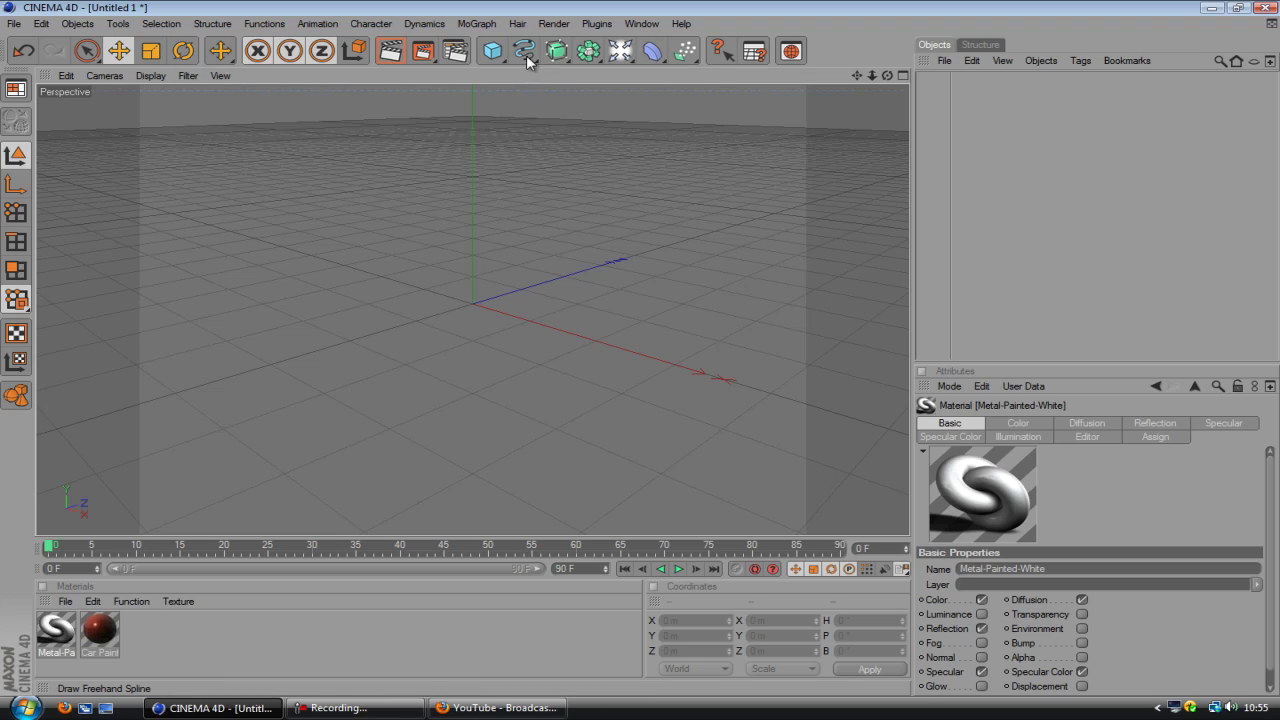
pyautogui.moveTo(525, 55); pyautogui.dragTo(754, 190)
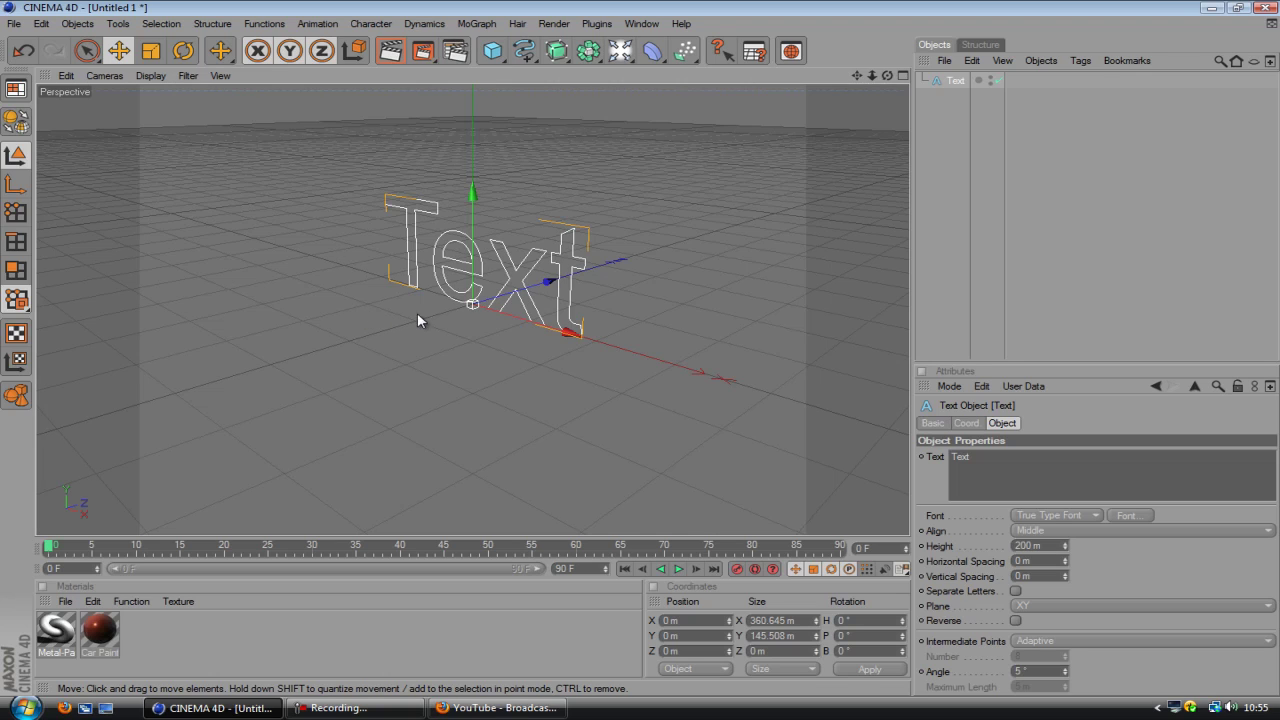
# - Replace the Text spline's default content with the word TEST
pyautogui.keyDown('alt'); pyautogui.moveTo(677, 263); pyautogui.dragTo(640, 347); pyautogui.keyUp('alt')
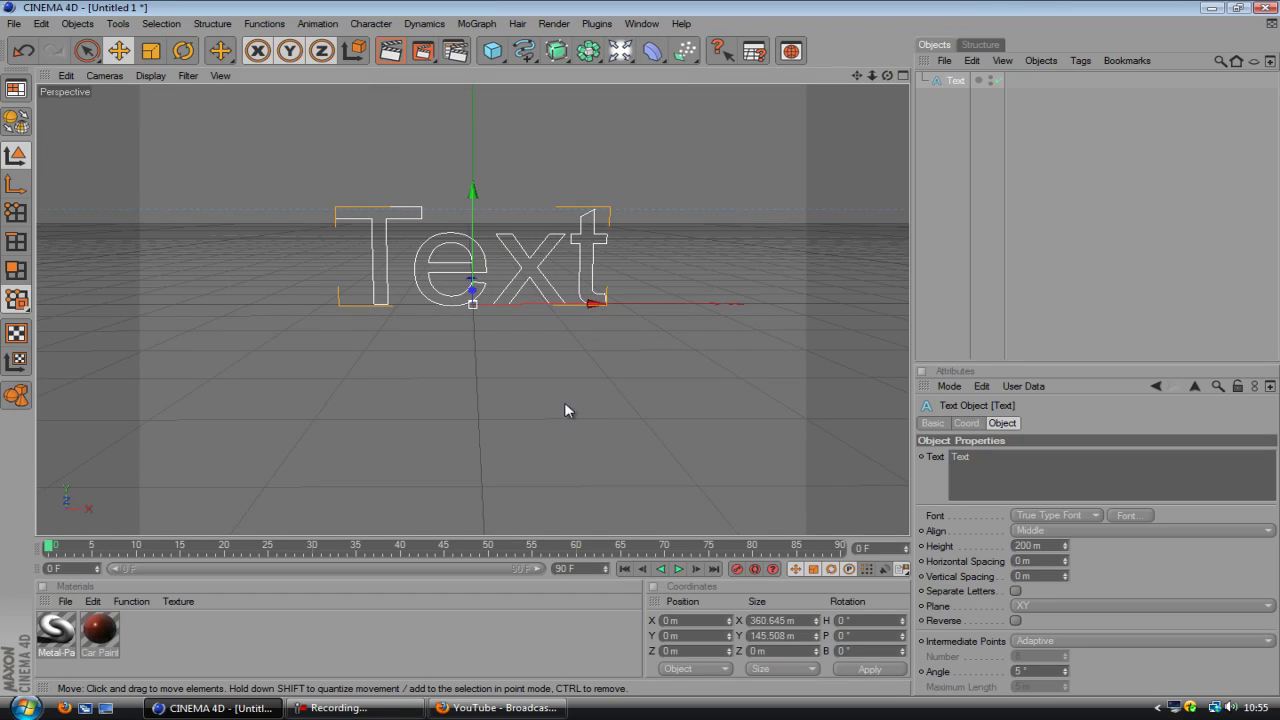
pyautogui.click(1005, 456)
pyautogui.hotkey('ctrl', 'a')
pyautogui.press('BackSpace')
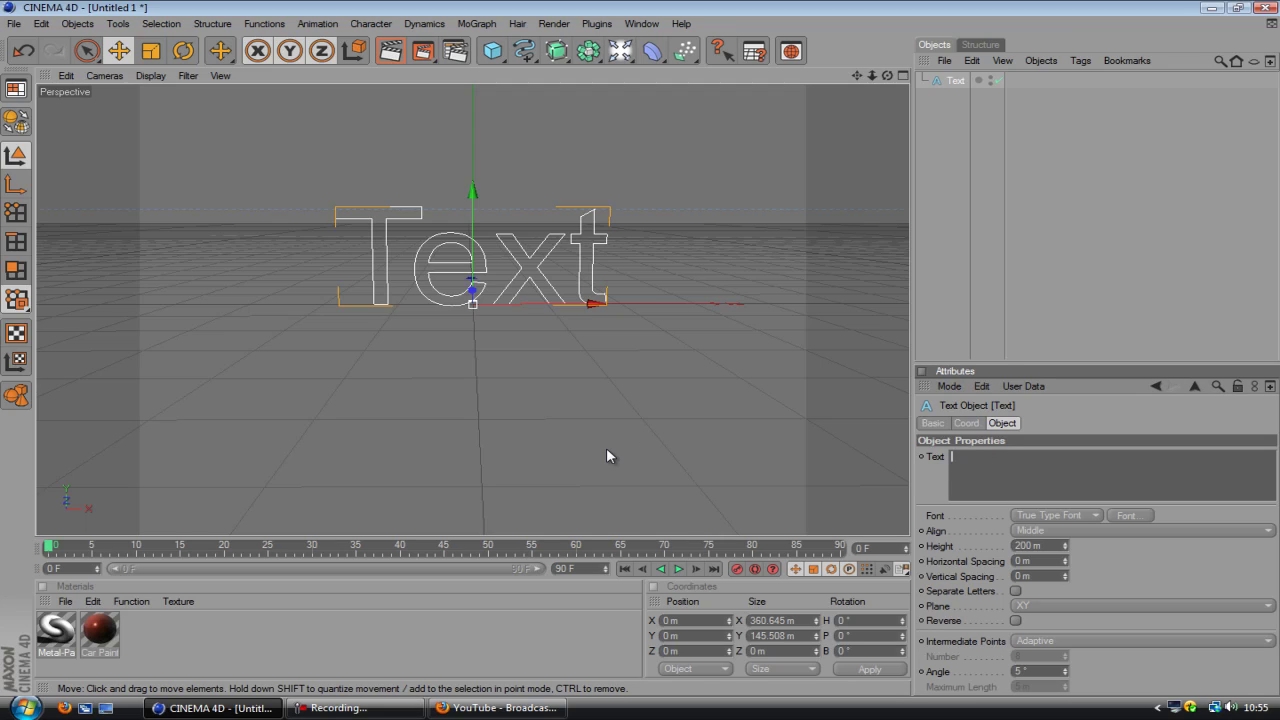
pyautogui.write('TEST')
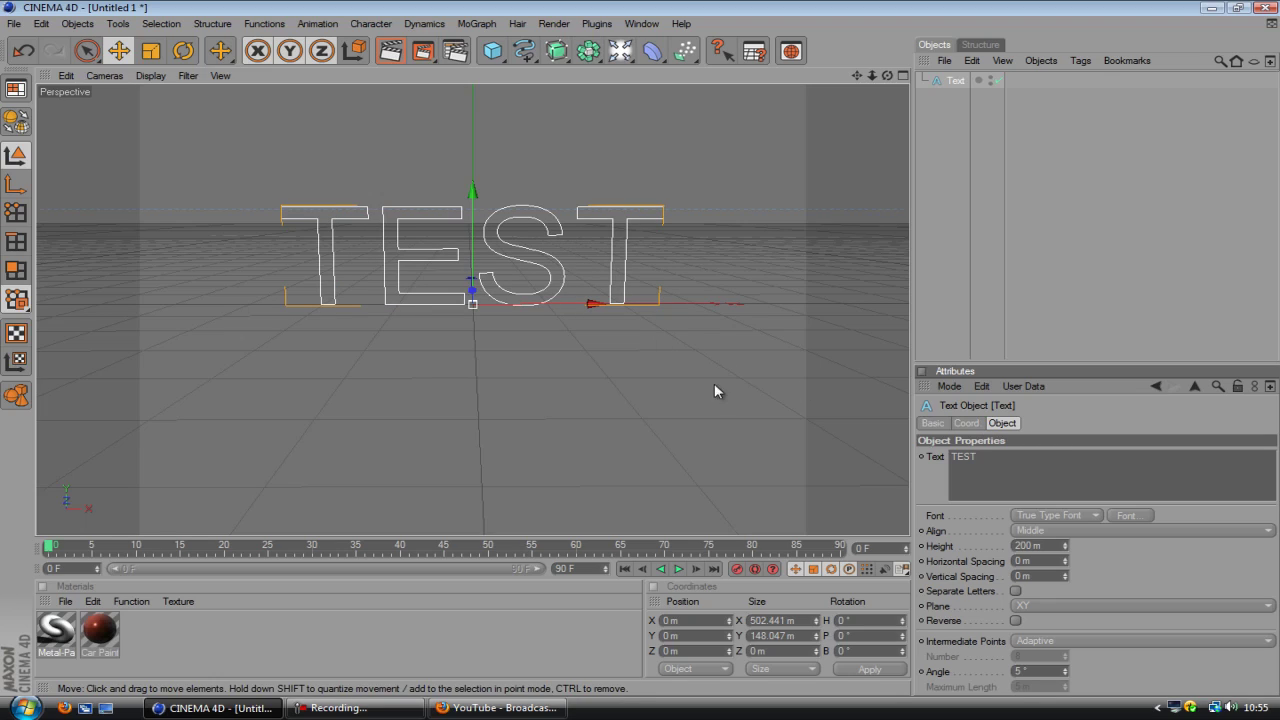
# - Change the text font to Pulse Rifle
pyautogui.click(1129, 516)
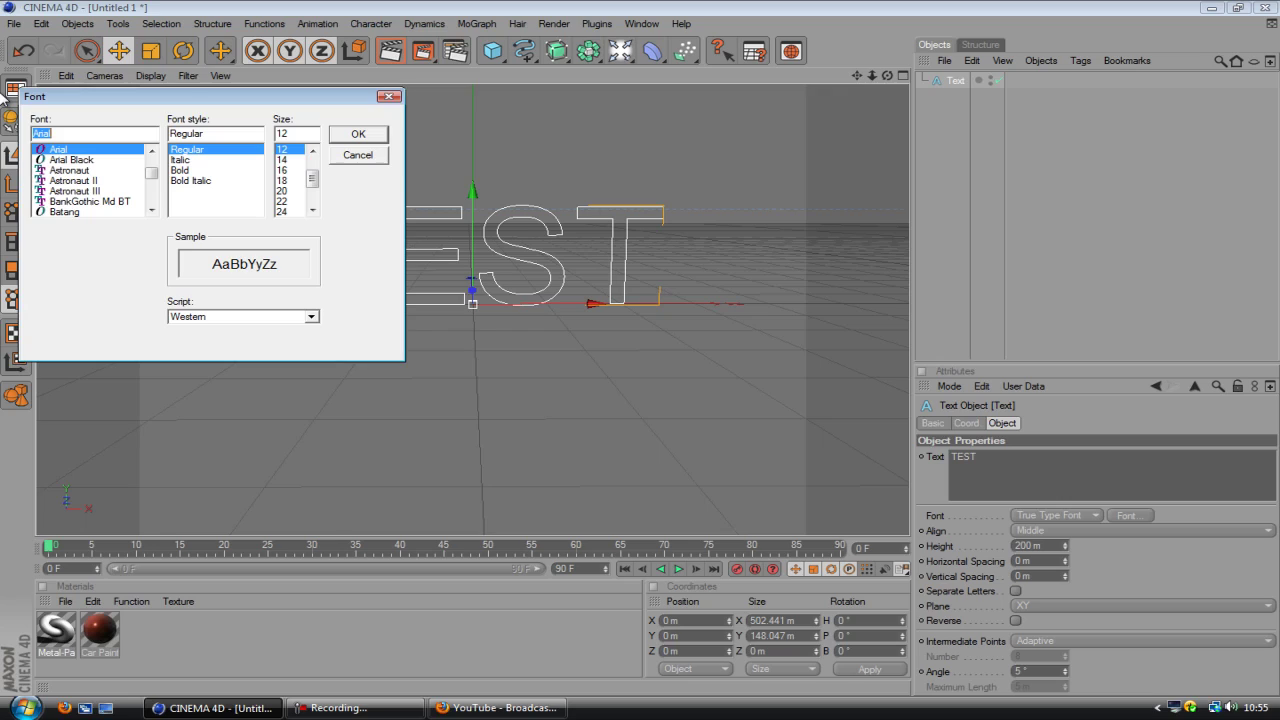
pyautogui.write('pulse')
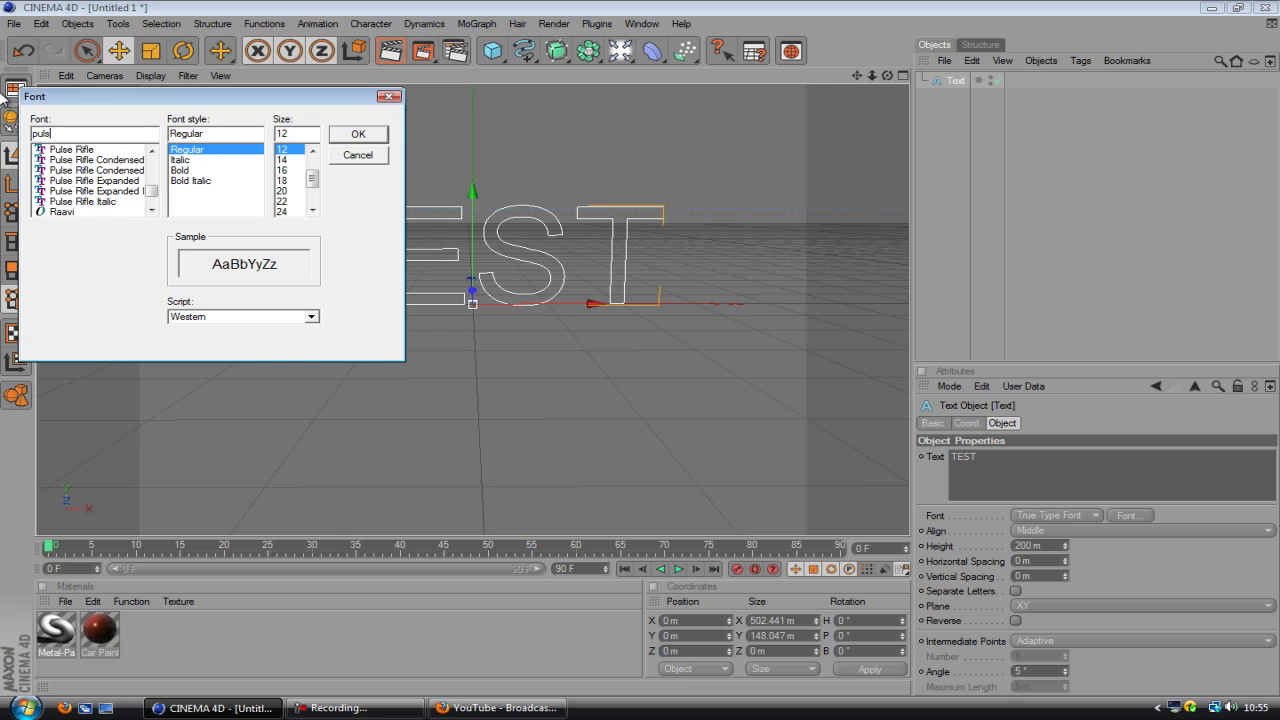
pyautogui.click(88, 150)
pyautogui.click(337, 135)
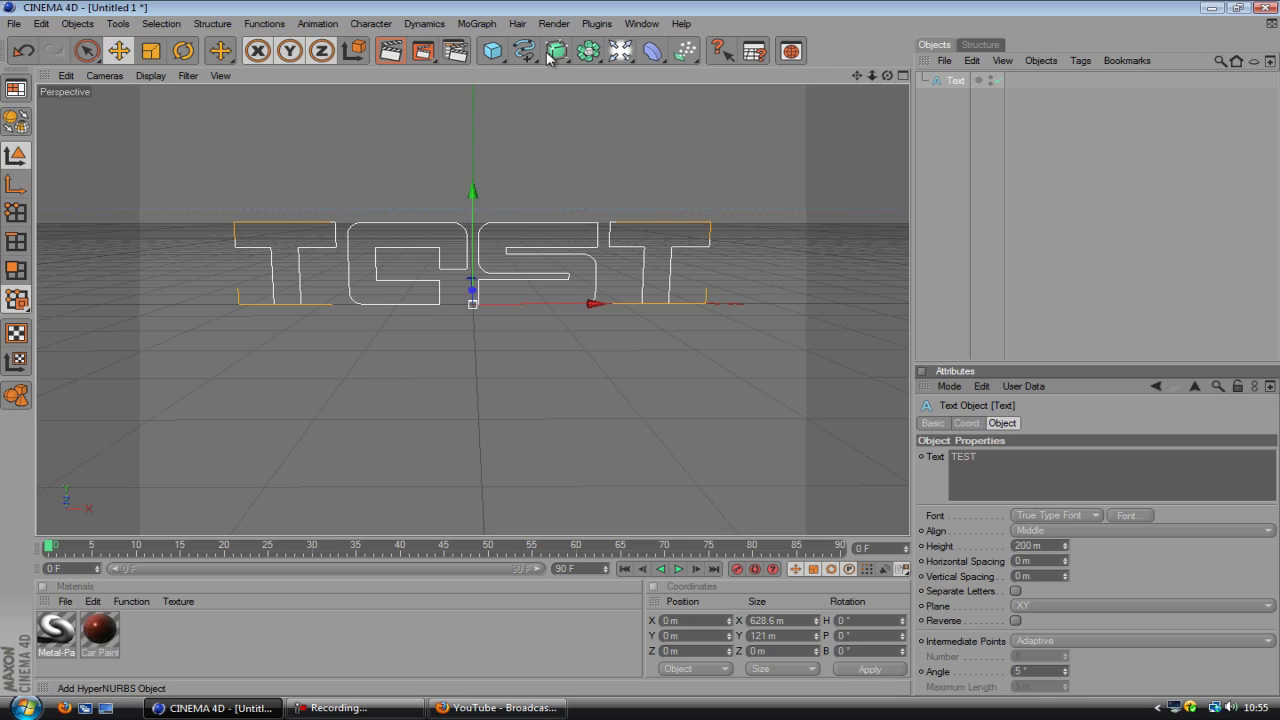
# - Add an Extrude NURBS and make the Text spline its child
pyautogui.moveTo(548, 58); pyautogui.dragTo(783, 72)
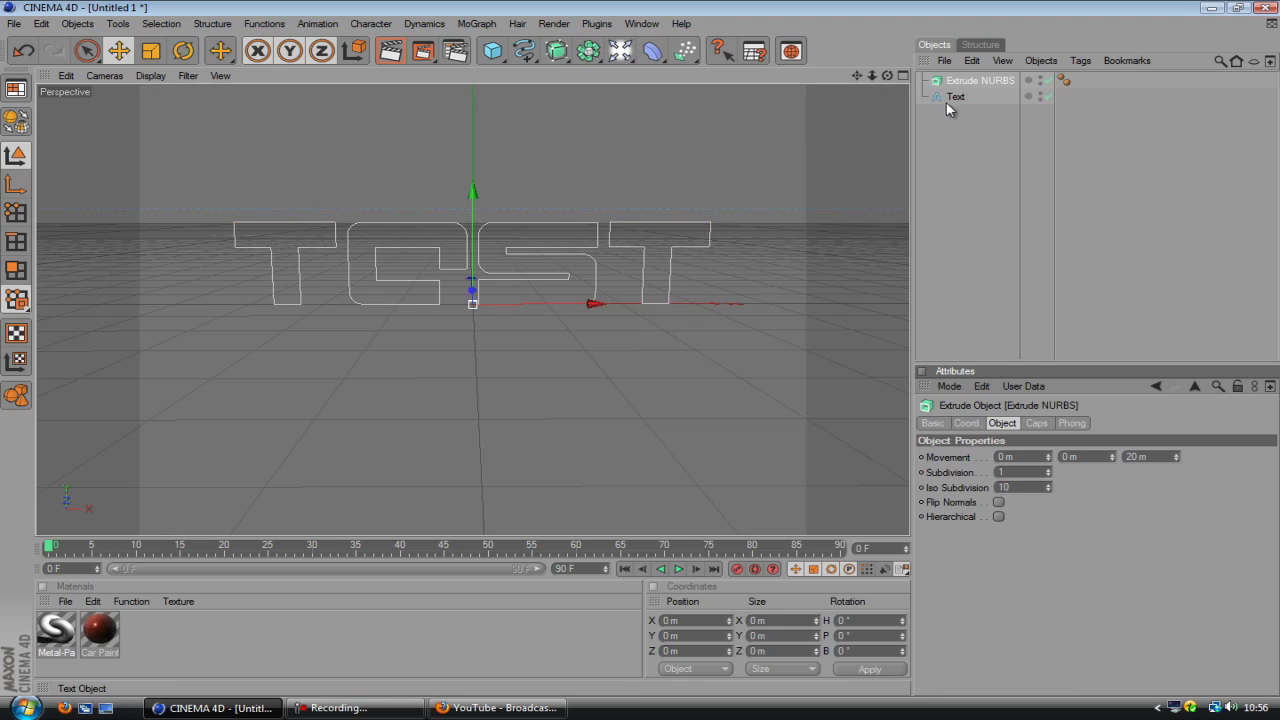
pyautogui.moveTo(952, 107); pyautogui.dragTo(963, 83)
pyautogui.keyDown('alt'); pyautogui.moveTo(620, 332); pyautogui.dragTo(690, 372); pyautogui.keyUp('alt')
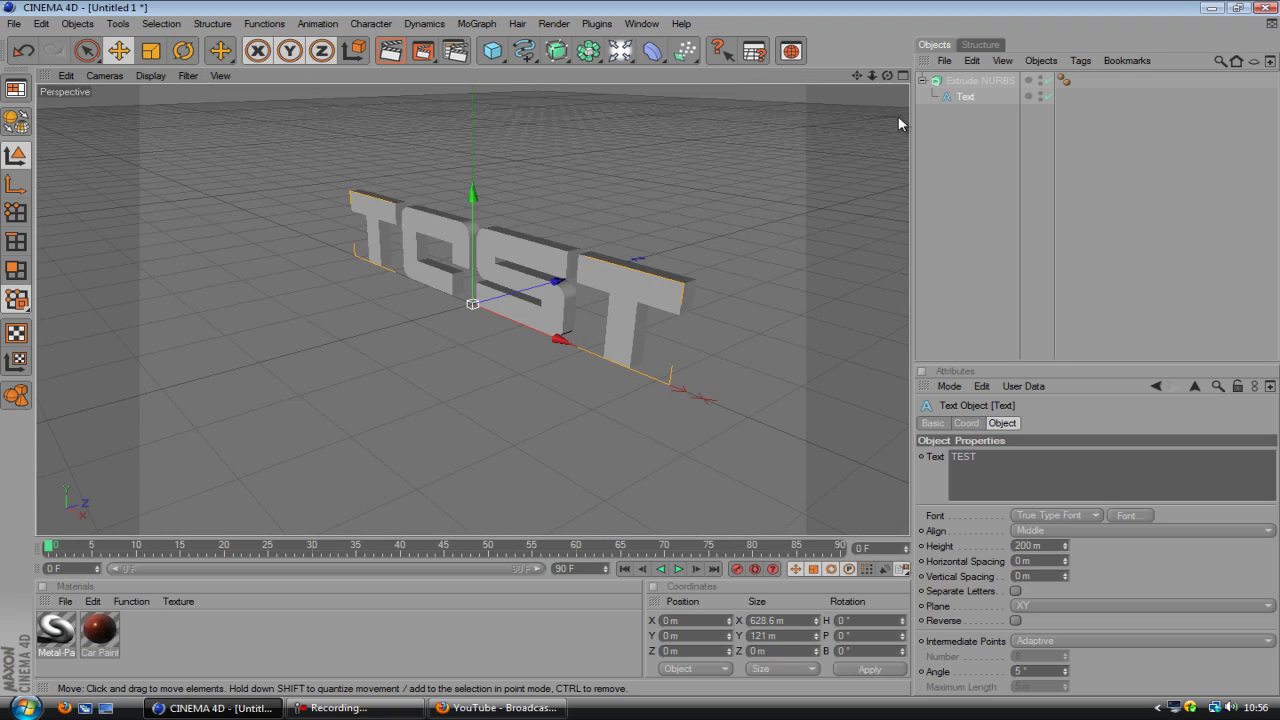
# - Set the Extrude NURBS Movement Z depth to 35 m
pyautogui.click(966, 84)
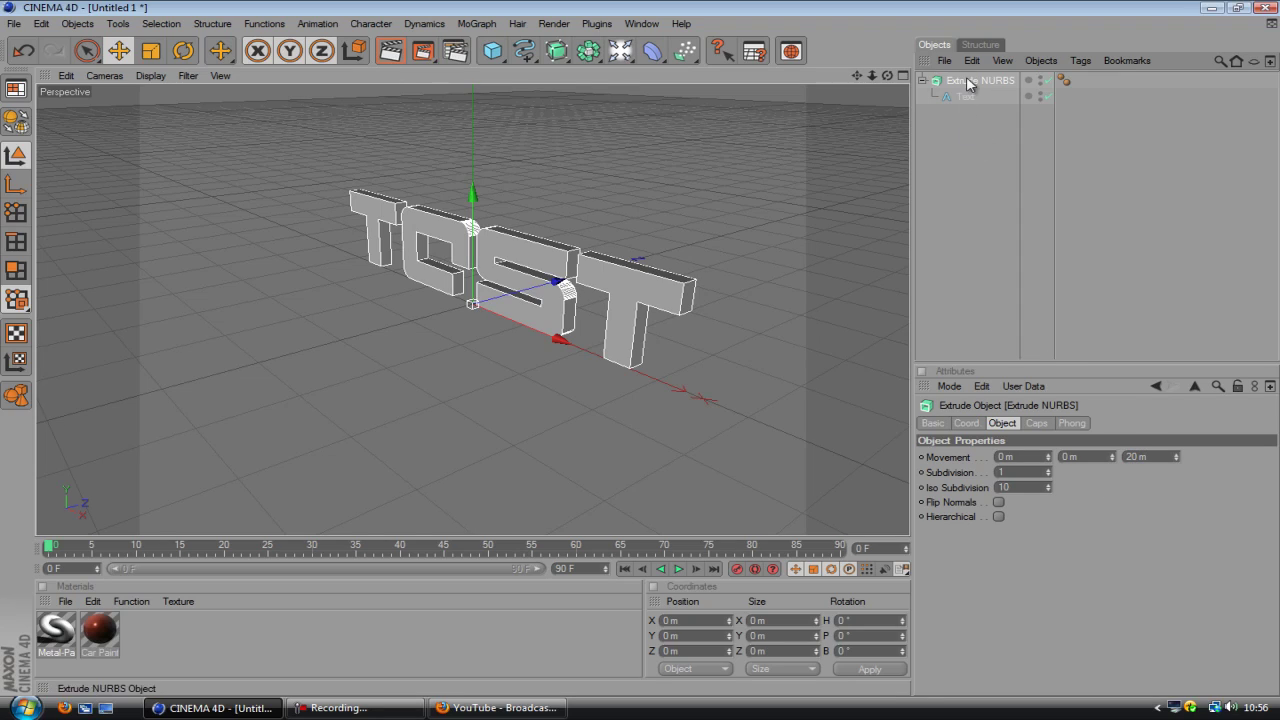
pyautogui.moveTo(1178, 455); pyautogui.dragTo(1167, 457)
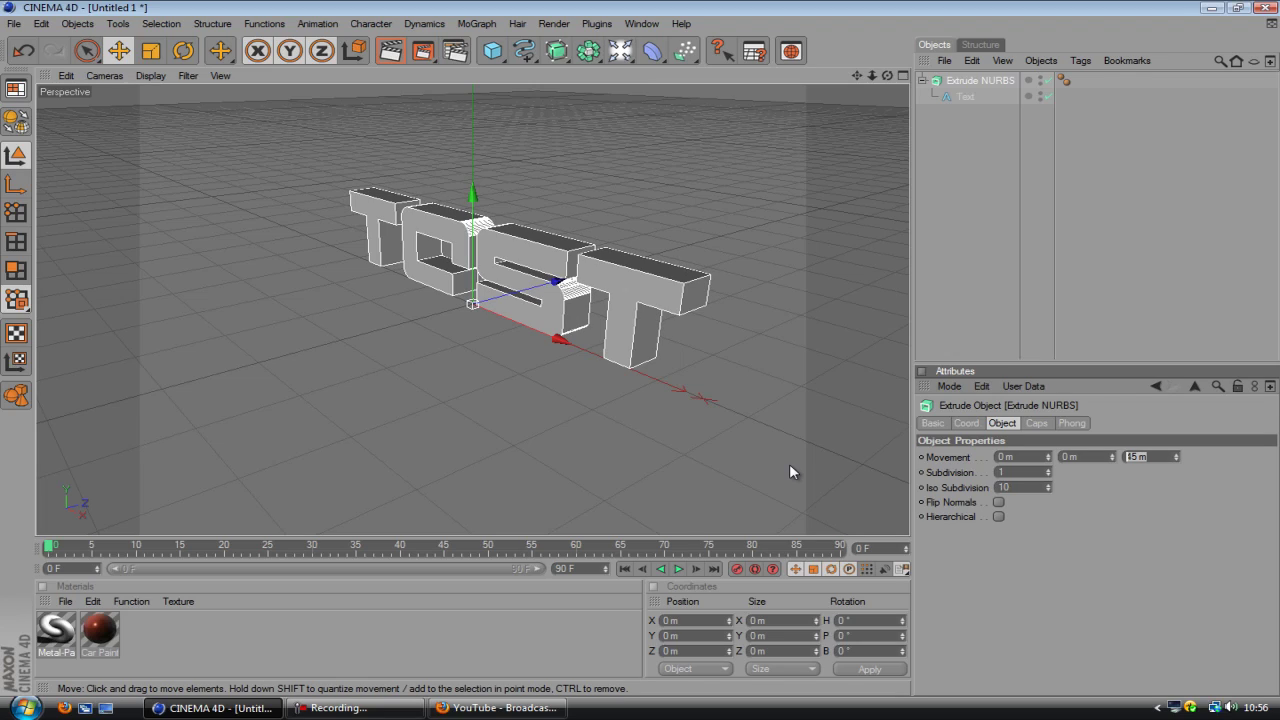
pyautogui.write('35')
pyautogui.press('Return')
pyautogui.keyDown('alt'); pyautogui.moveTo(531, 425); pyautogui.dragTo(623, 391); pyautogui.keyUp('alt')
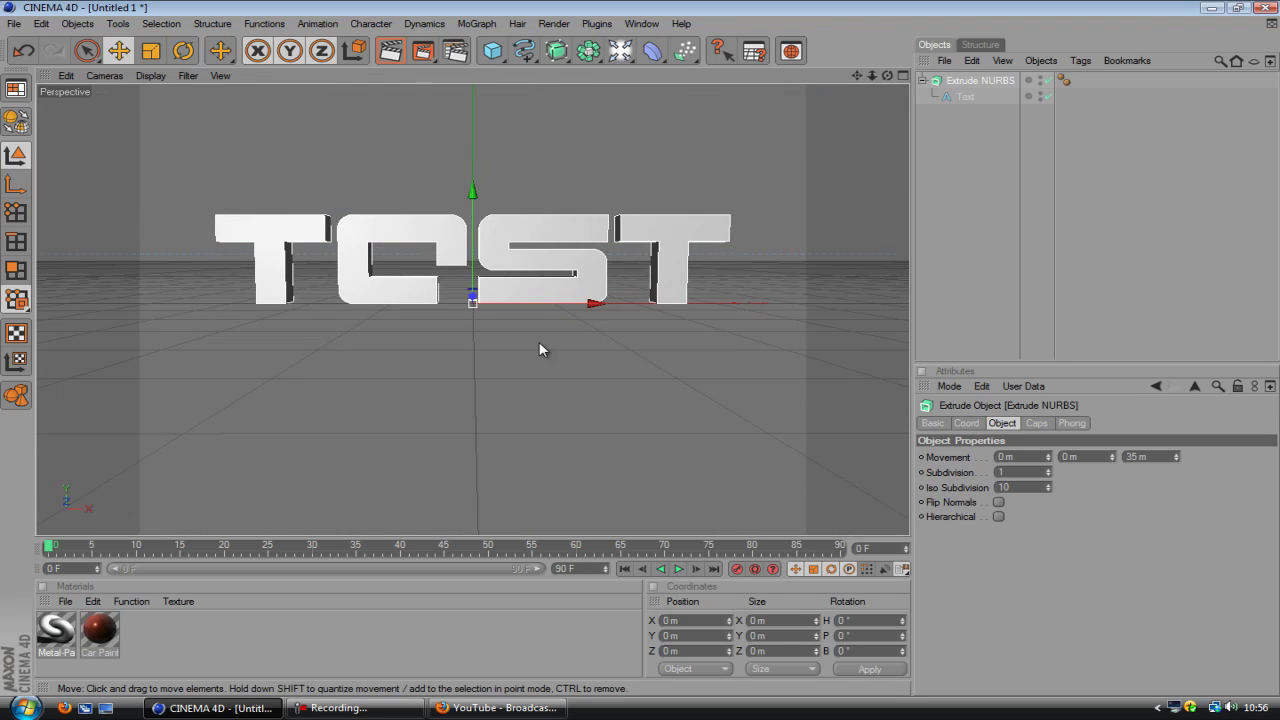
pyautogui.keyDown('alt'); pyautogui.moveTo(539, 343); pyautogui.dragTo(641, 348); pyautogui.keyUp('alt')
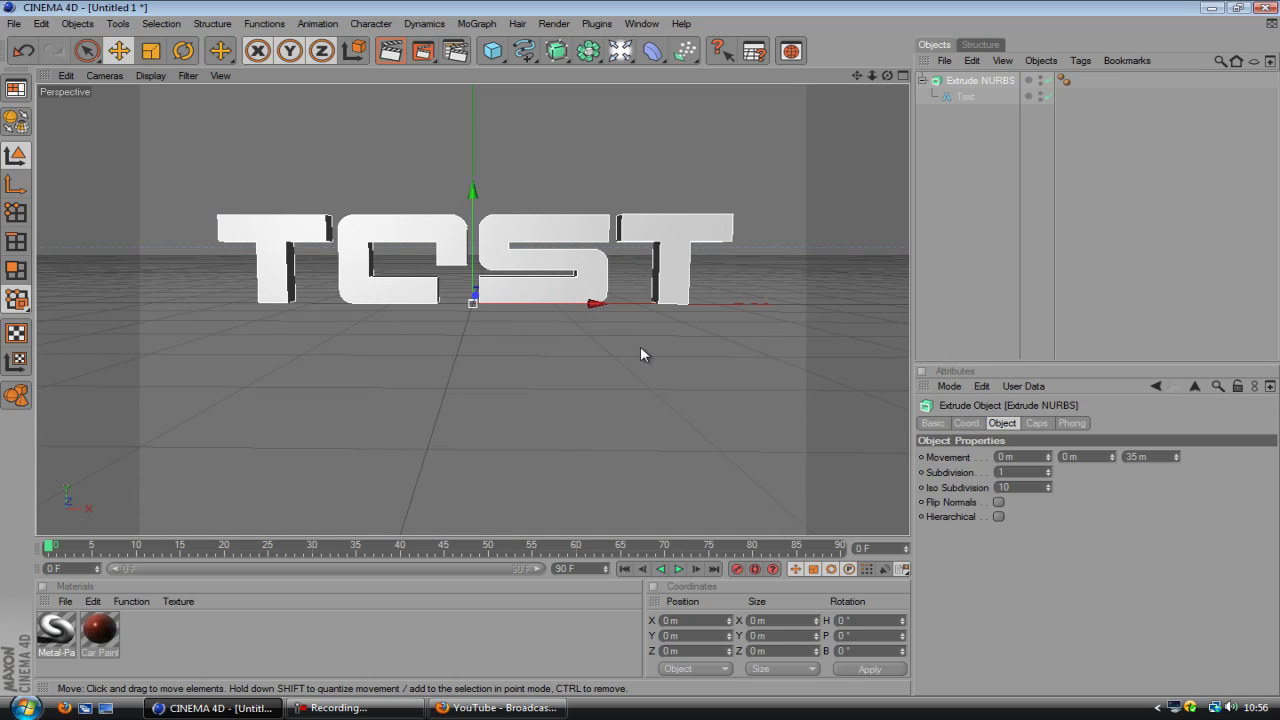
# - Set both Start and End caps of the extrusion to Fillet Cap
pyautogui.click(1035, 423)
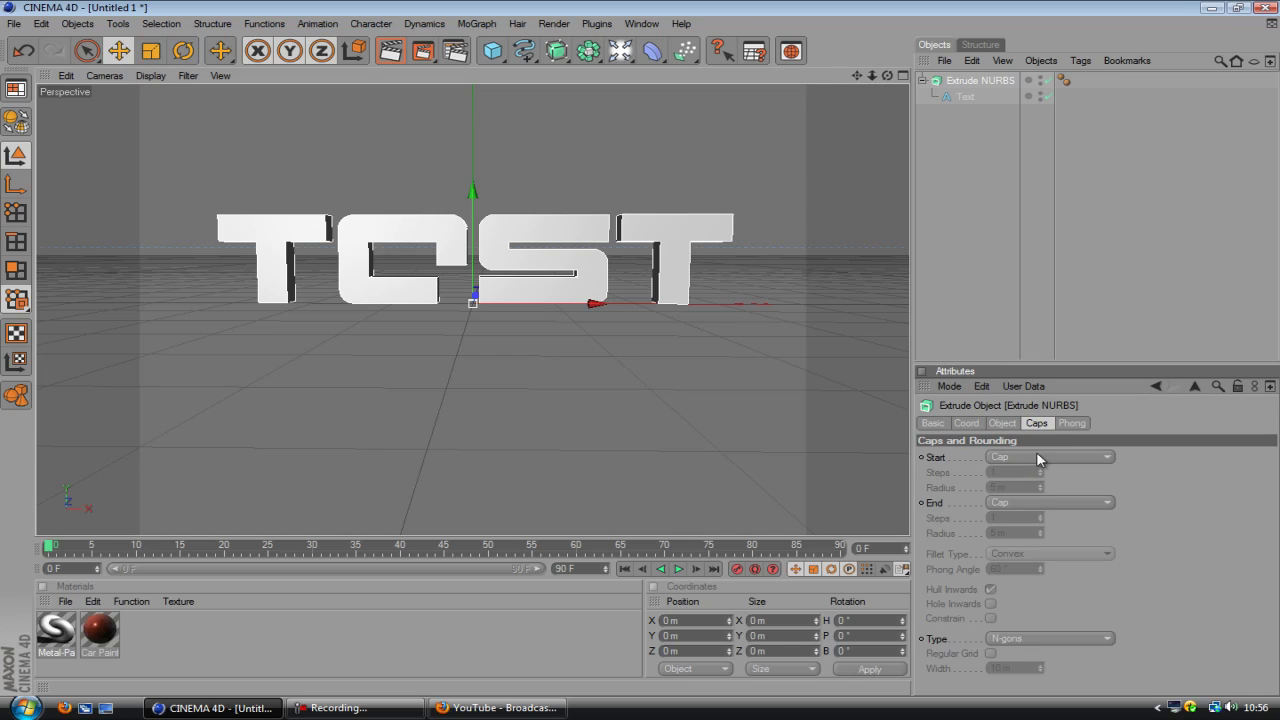
pyautogui.click(1032, 458)
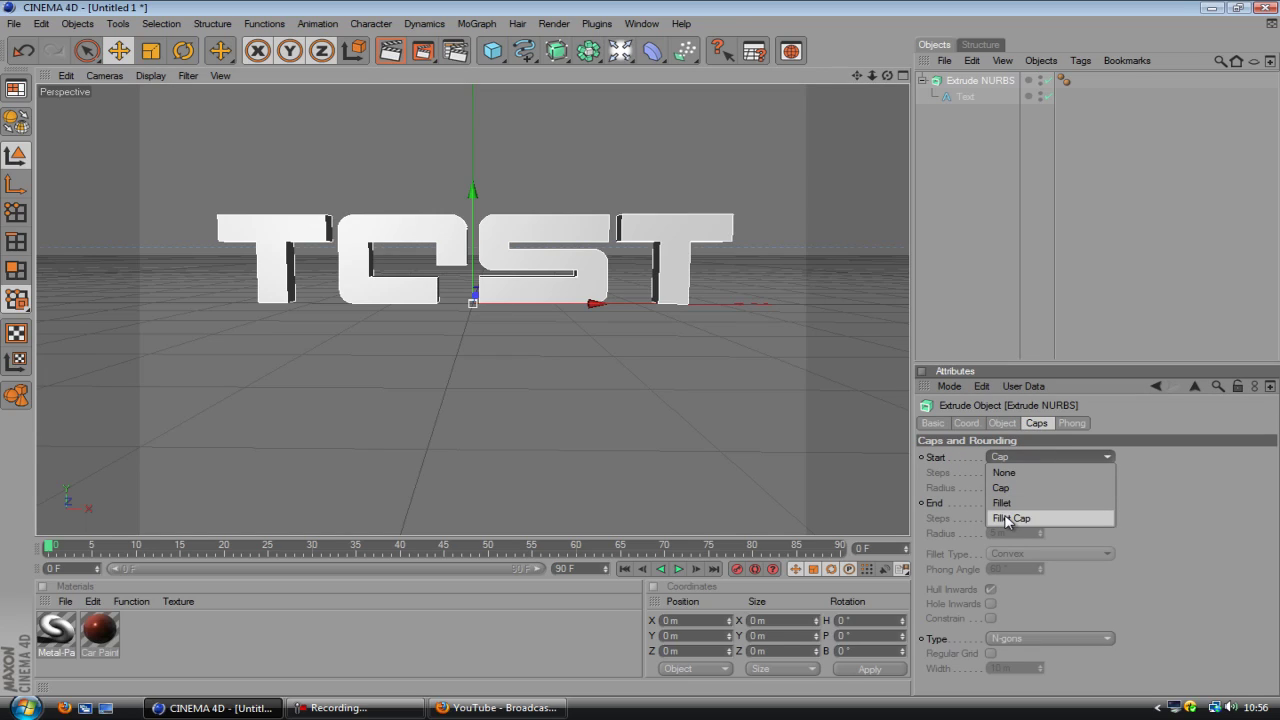
pyautogui.click(1008, 518)
pyautogui.click(1012, 503)
pyautogui.click(1014, 566)
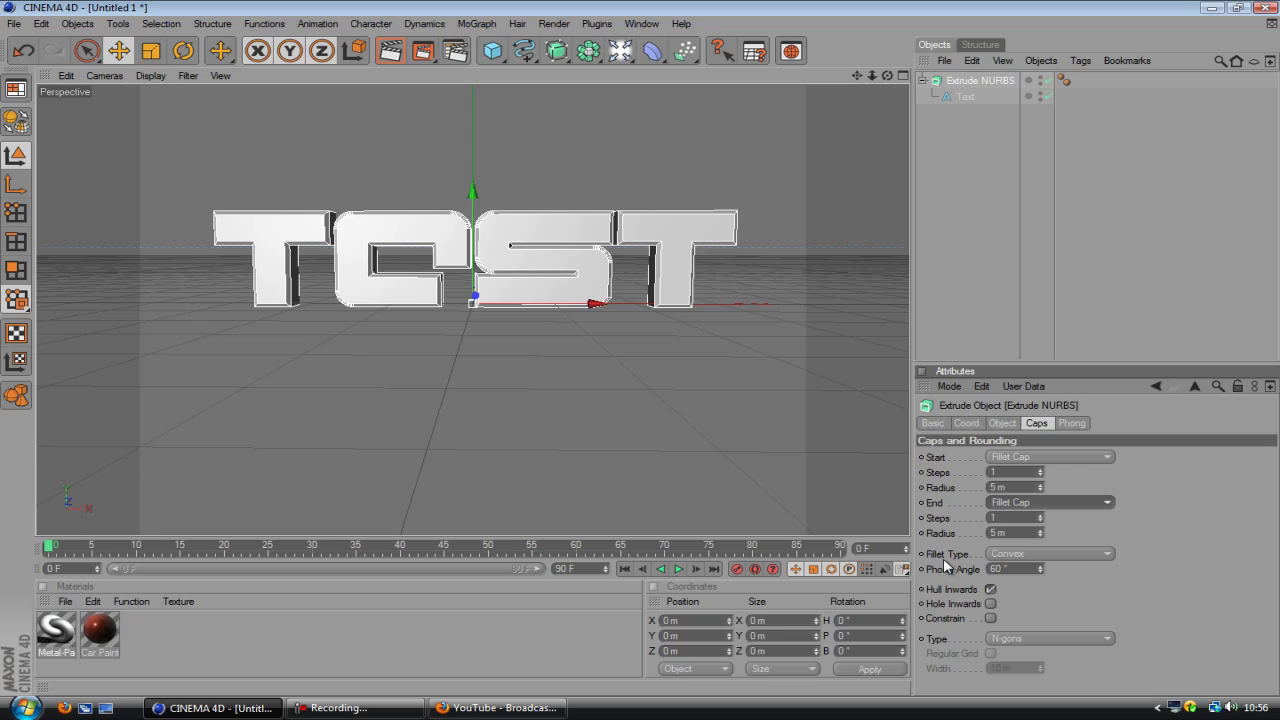
# - Make the fillet type Engraved and set the start radius to 6 m
pyautogui.click(1052, 556)
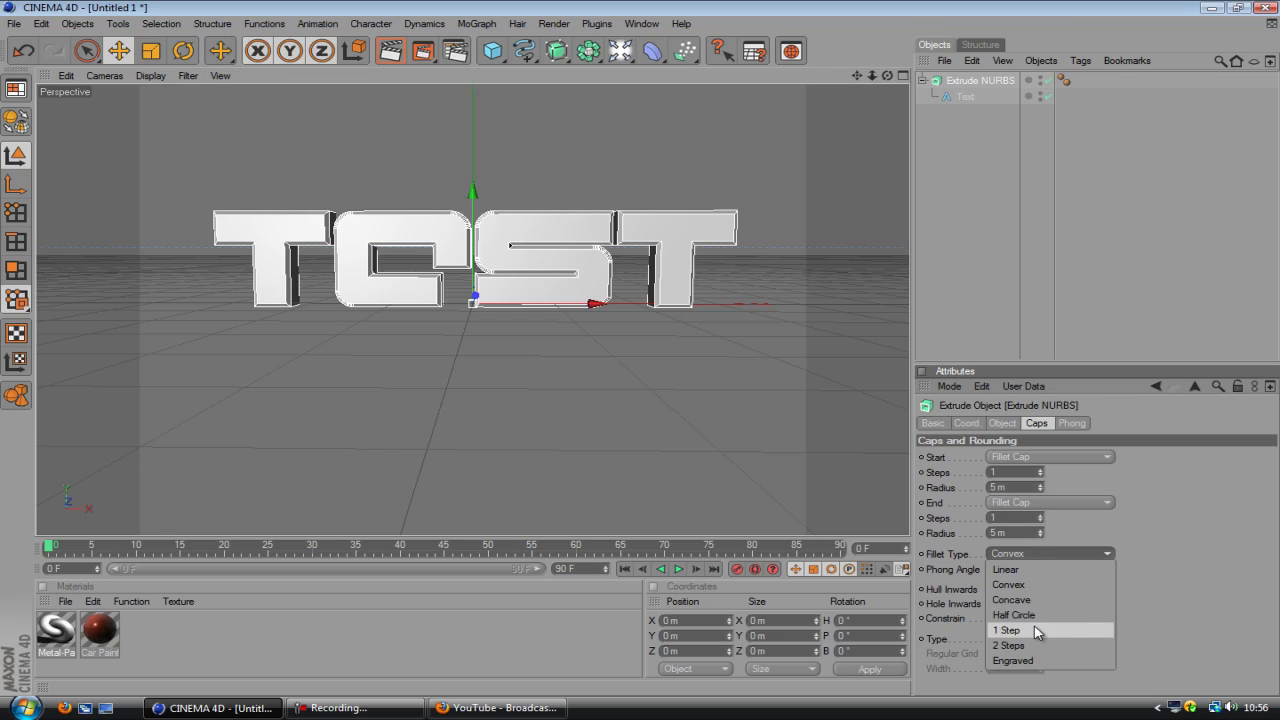
pyautogui.click(1040, 660)
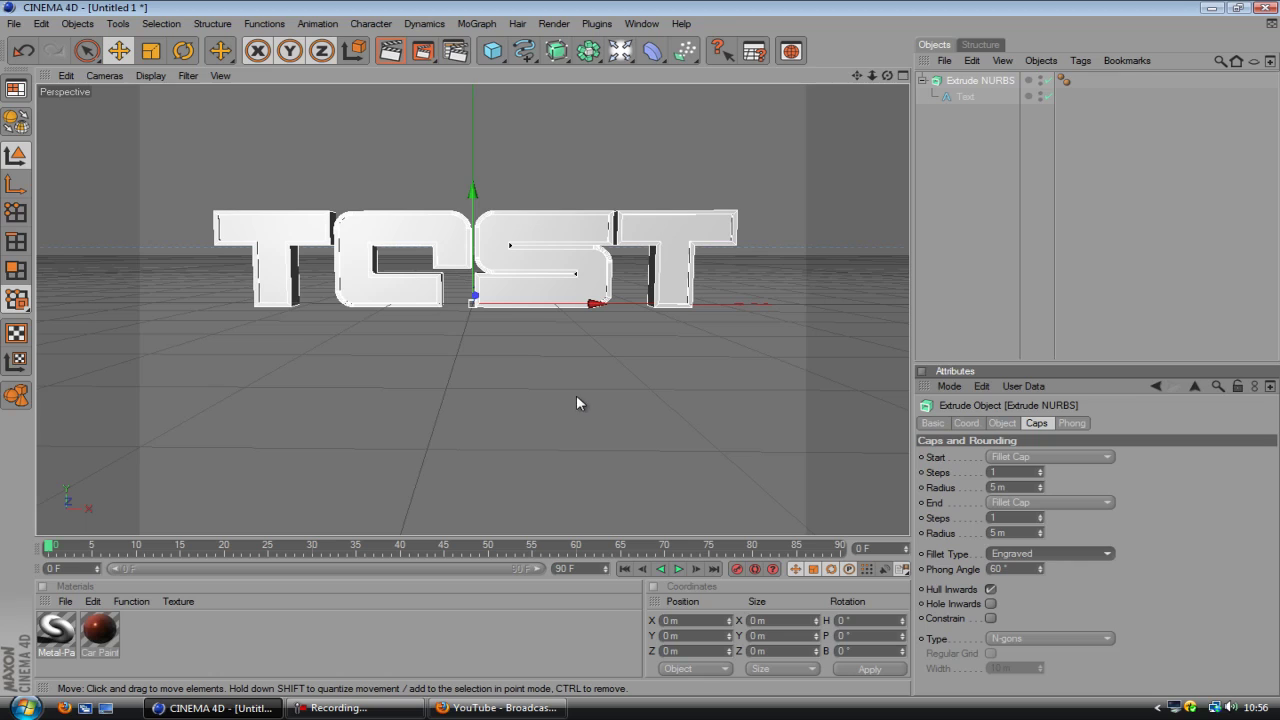
pyautogui.keyDown('alt'); pyautogui.moveTo(576, 396); pyautogui.dragTo(644, 348); pyautogui.keyUp('alt')
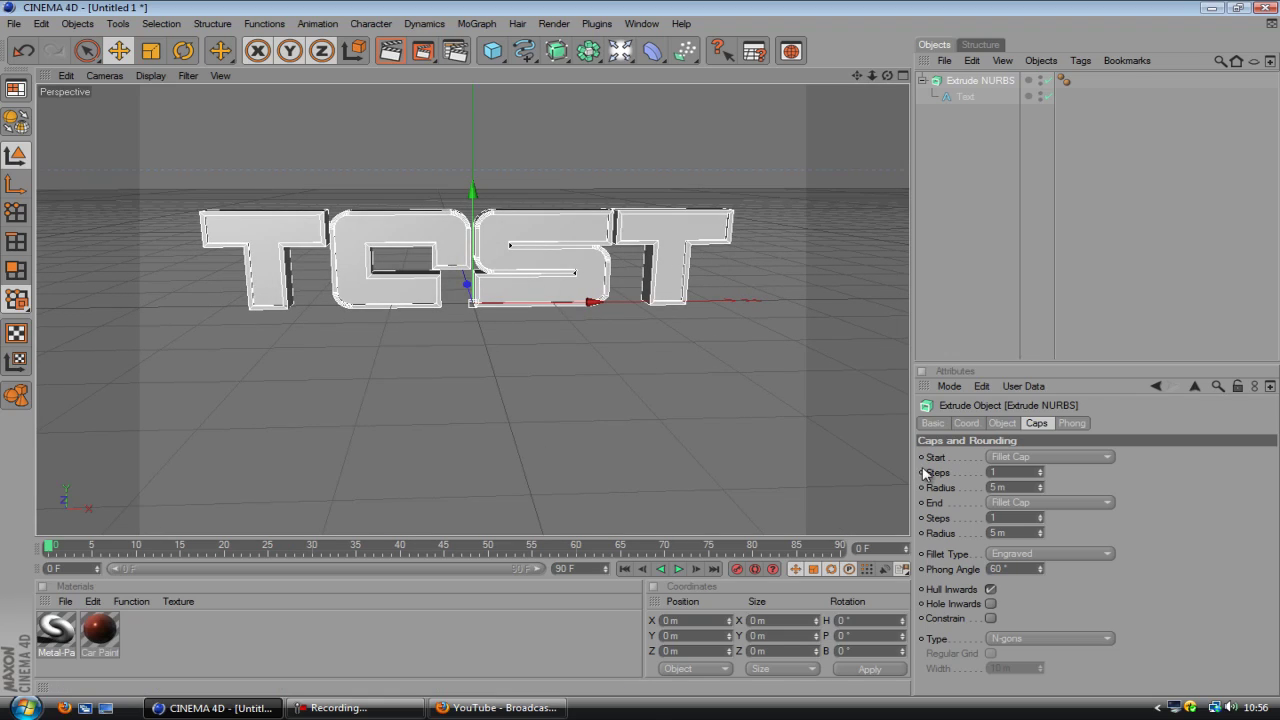
pyautogui.click(1013, 487)
pyautogui.write('6')
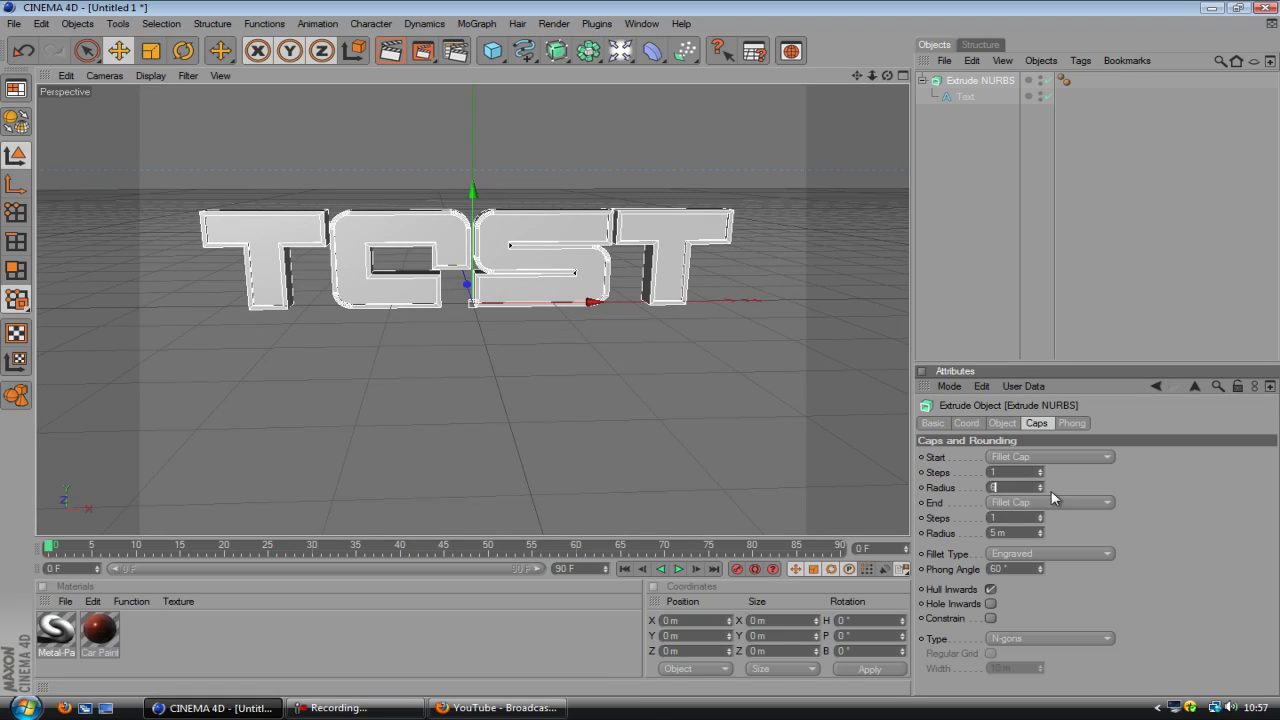
pyautogui.press('Return')
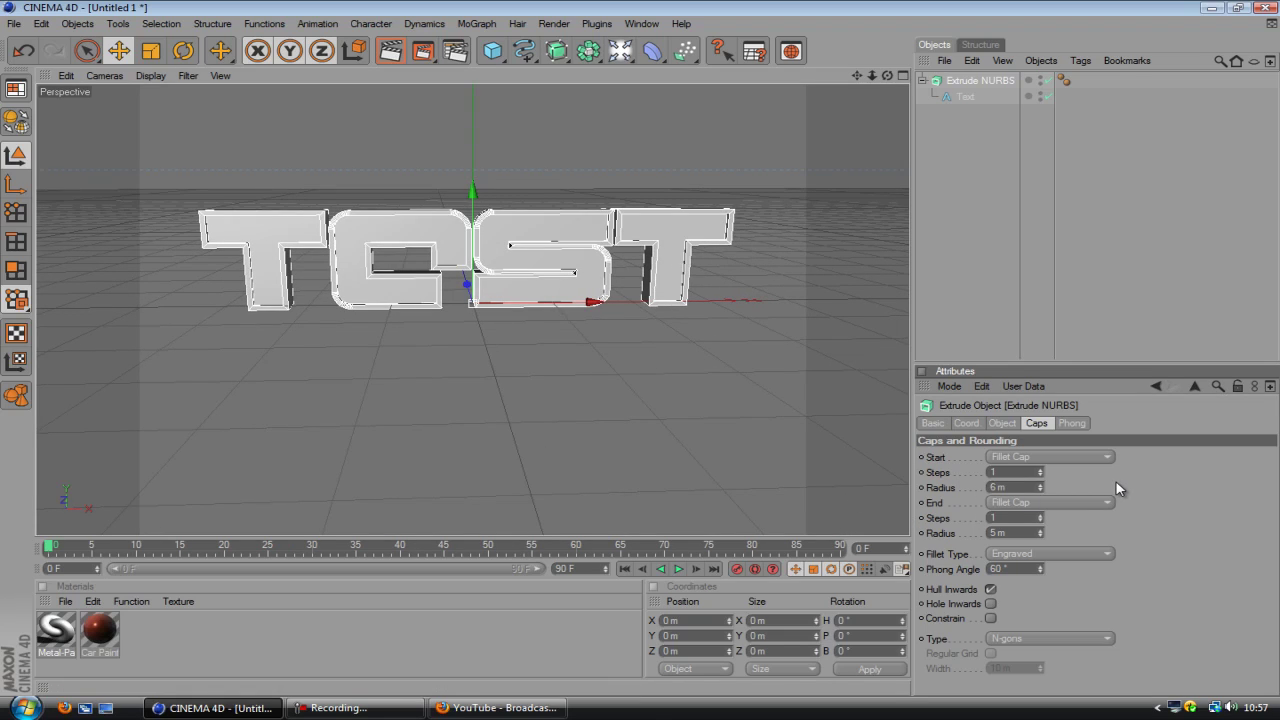
pyautogui.click(1004, 422)
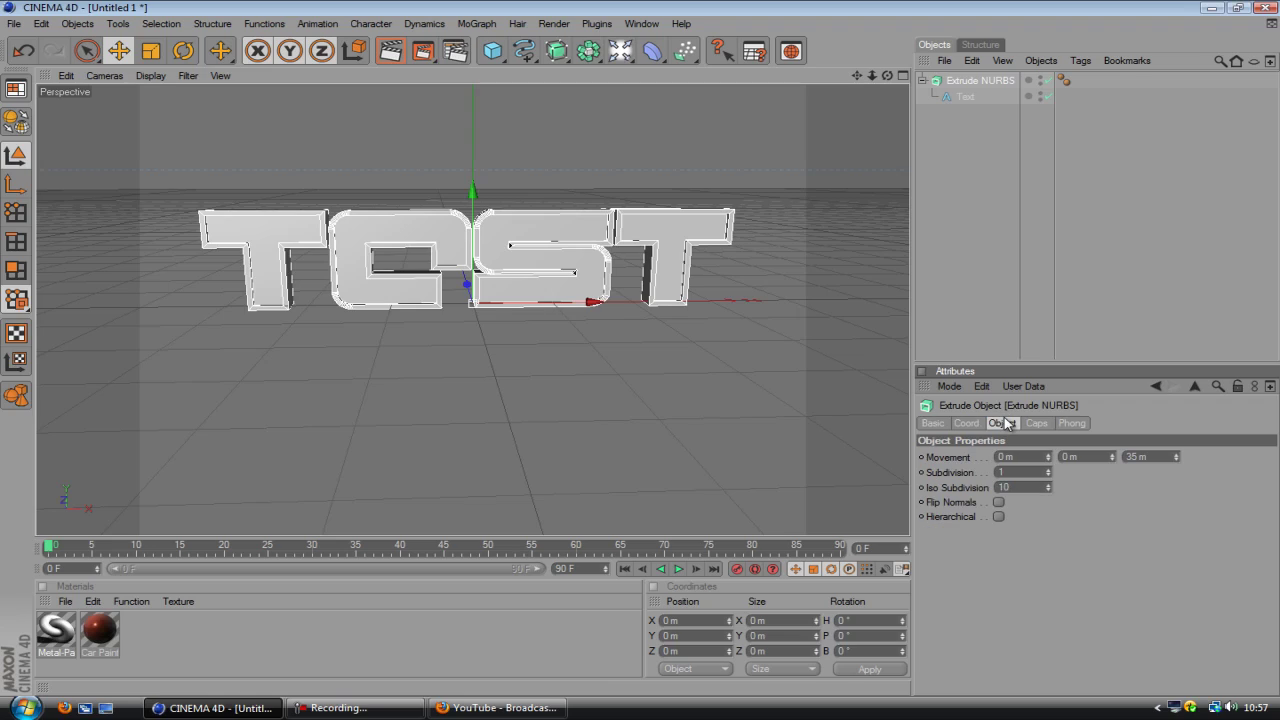
# - Set the Text spline's Horizontal Spacing to 10 m and render a preview of the letters
pyautogui.click(965, 99)
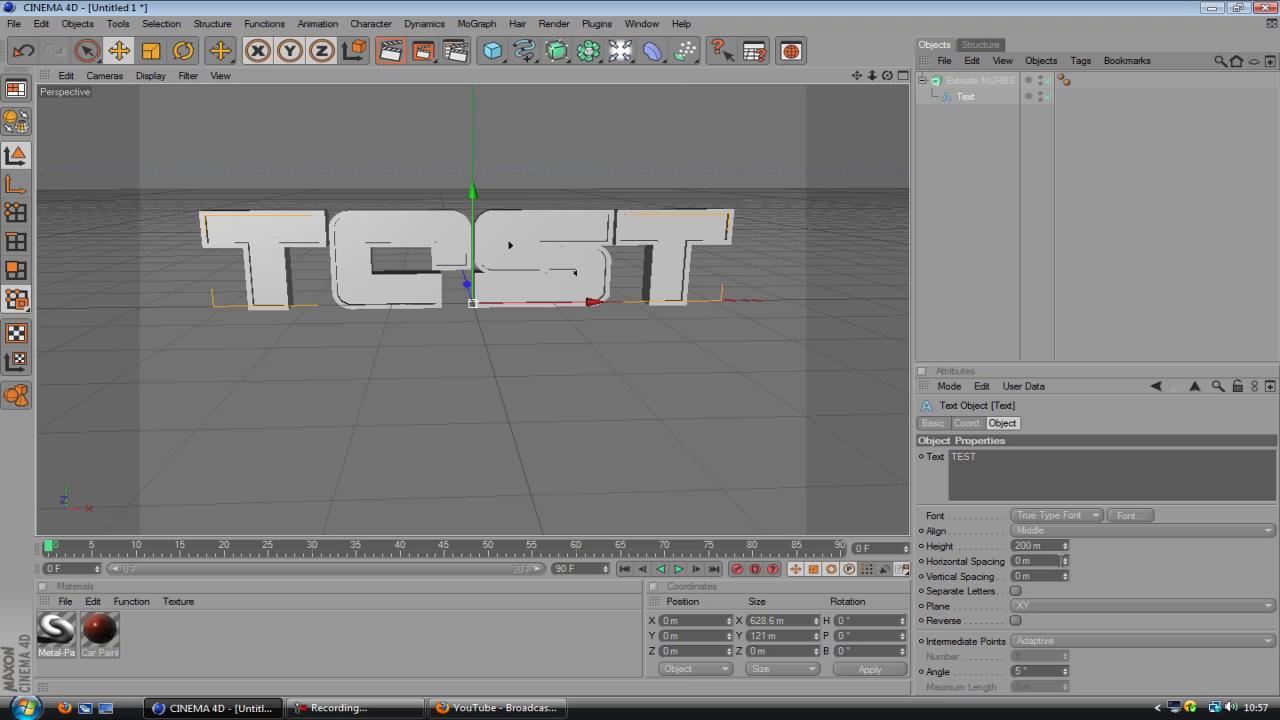
pyautogui.moveTo(1065, 560); pyautogui.dragTo(1065, 560)
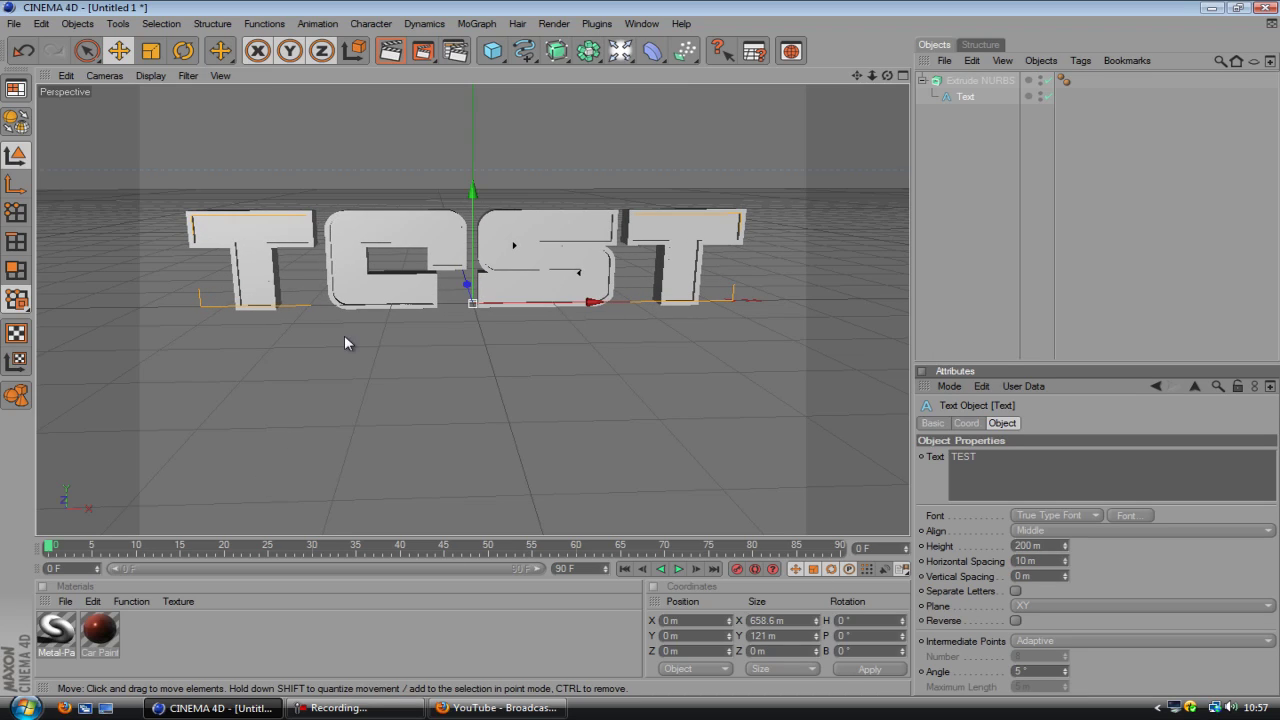
pyautogui.keyDown('alt'); pyautogui.moveTo(344, 342); pyautogui.dragTo(646, 357); pyautogui.keyUp('alt')
pyautogui.keyDown('alt'); pyautogui.moveTo(425, 325); pyautogui.dragTo(638, 347); pyautogui.keyUp('alt')
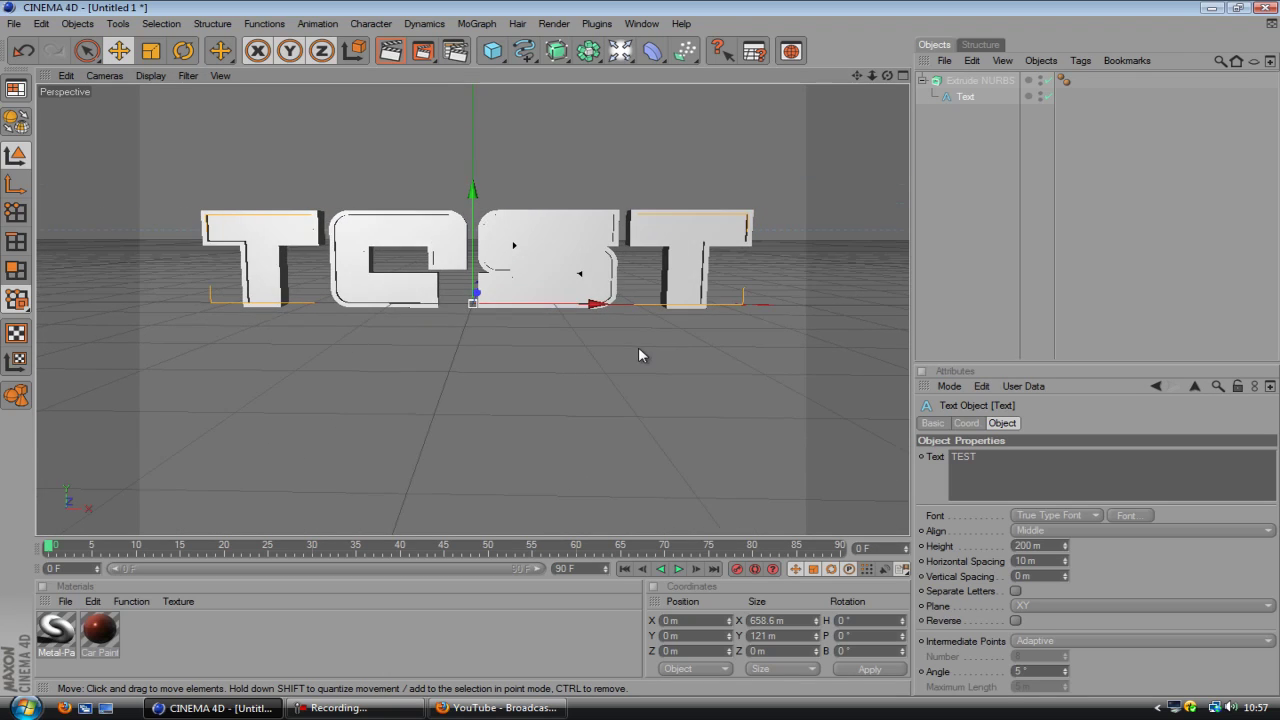
pyautogui.click(396, 51)
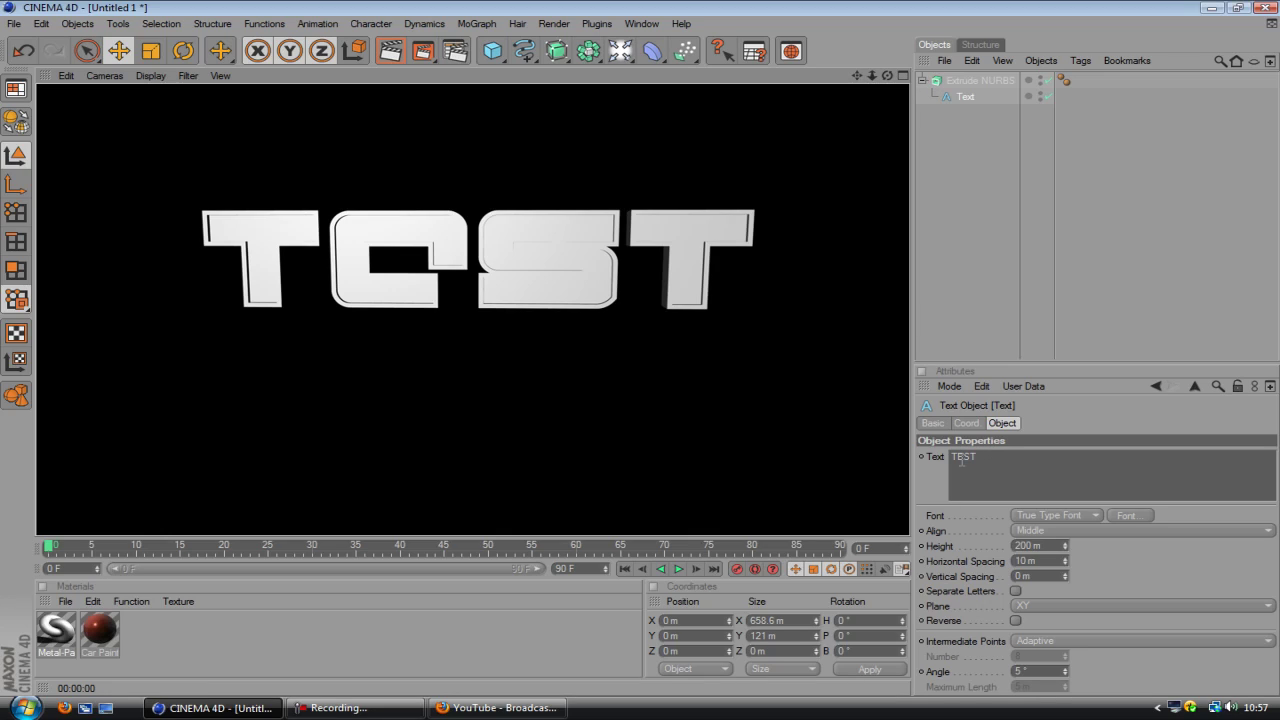
# - Convert the Extrude NURBS to an editable polygon object with C and inspect its Rounding 1 and 2 children
pyautogui.click(921, 80)
pyautogui.click(946, 80)
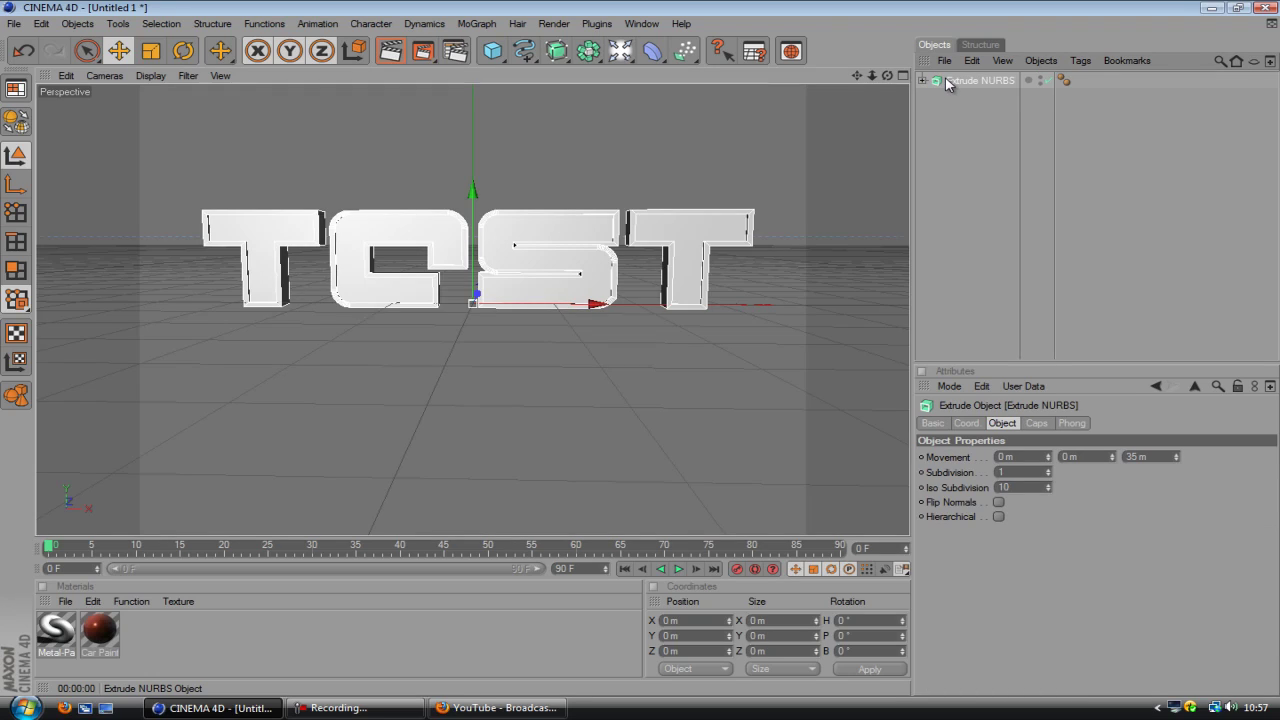
pyautogui.press('c')
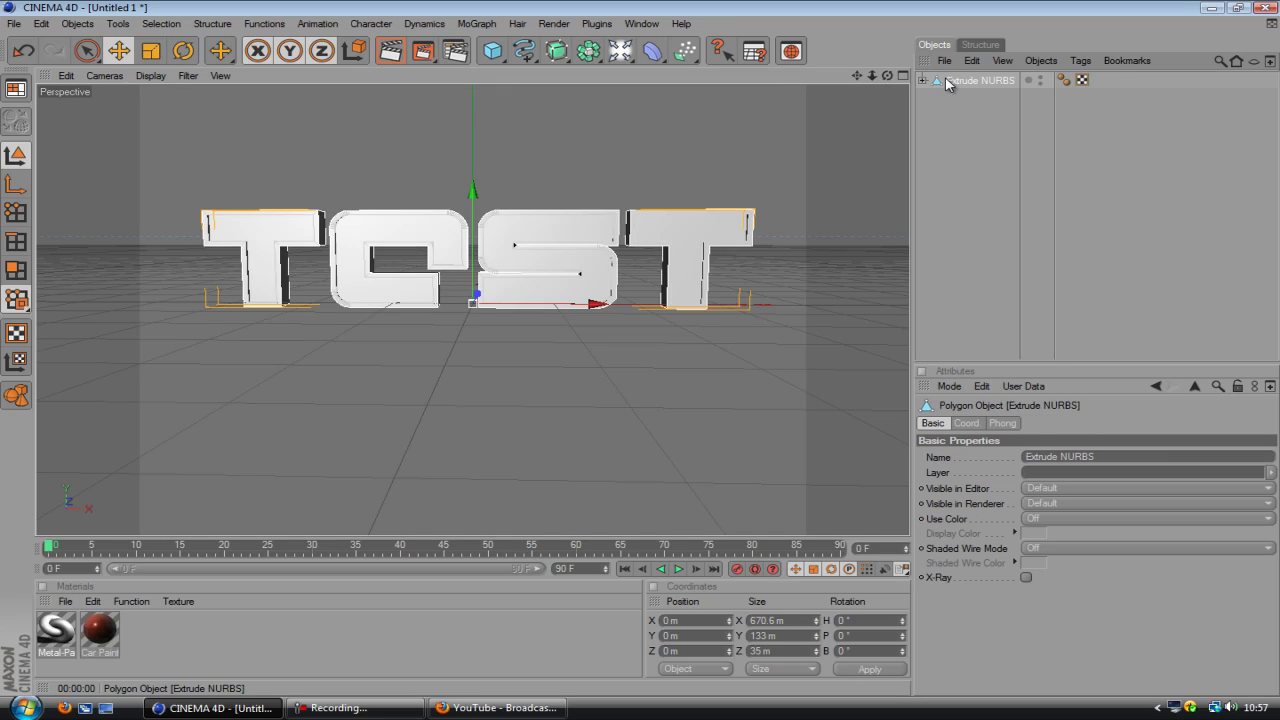
pyautogui.click(921, 80)
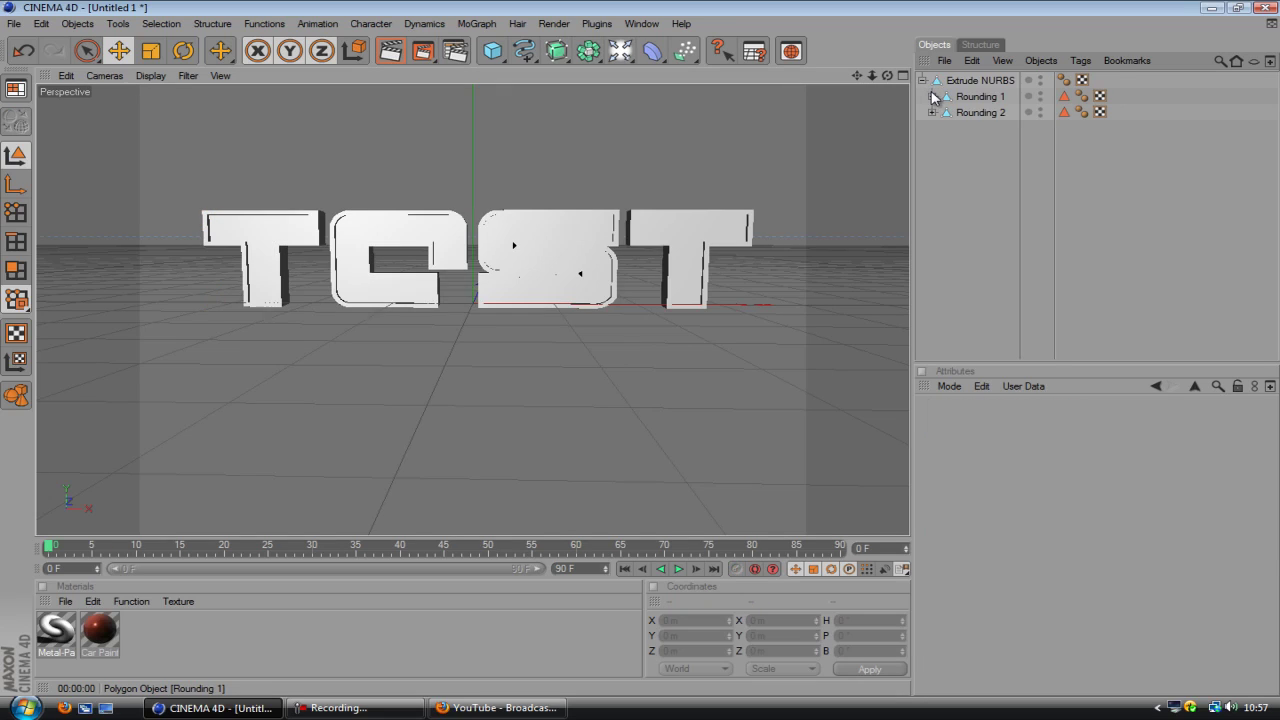
pyautogui.click(932, 96)
pyautogui.click(932, 96)
pyautogui.click(922, 80)
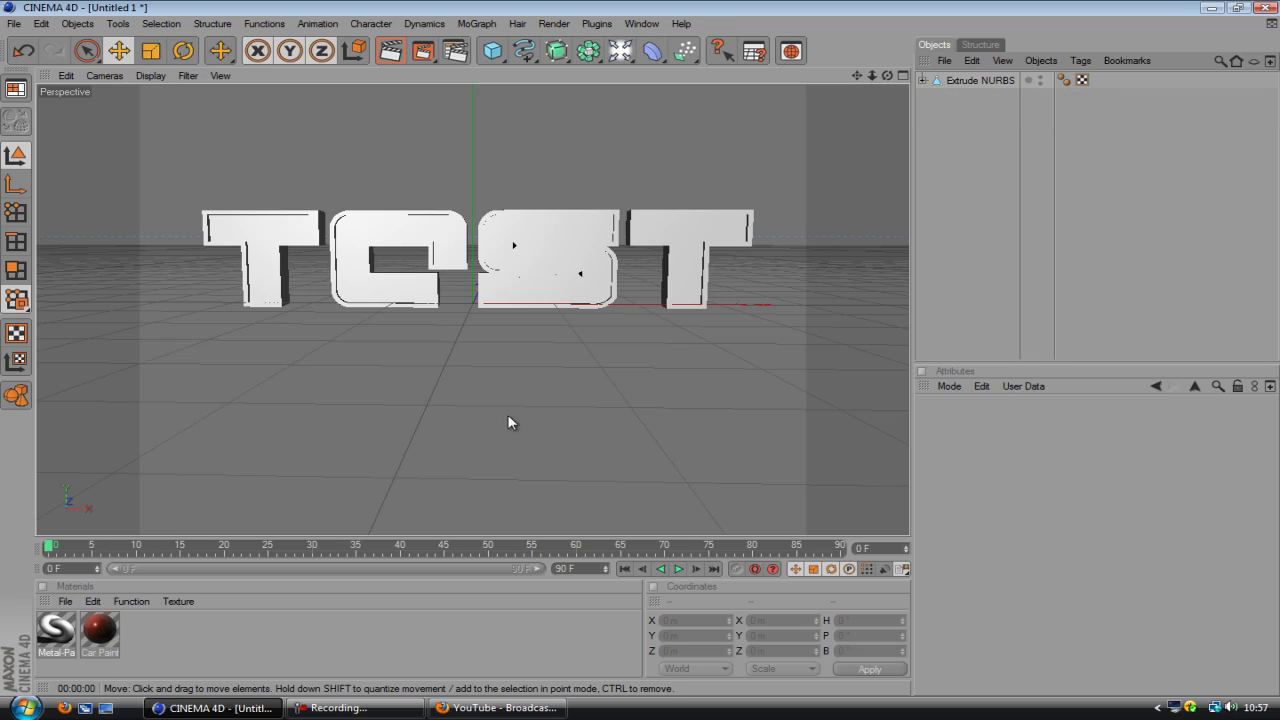
pyautogui.click(55, 631)
pyautogui.click(65, 601)
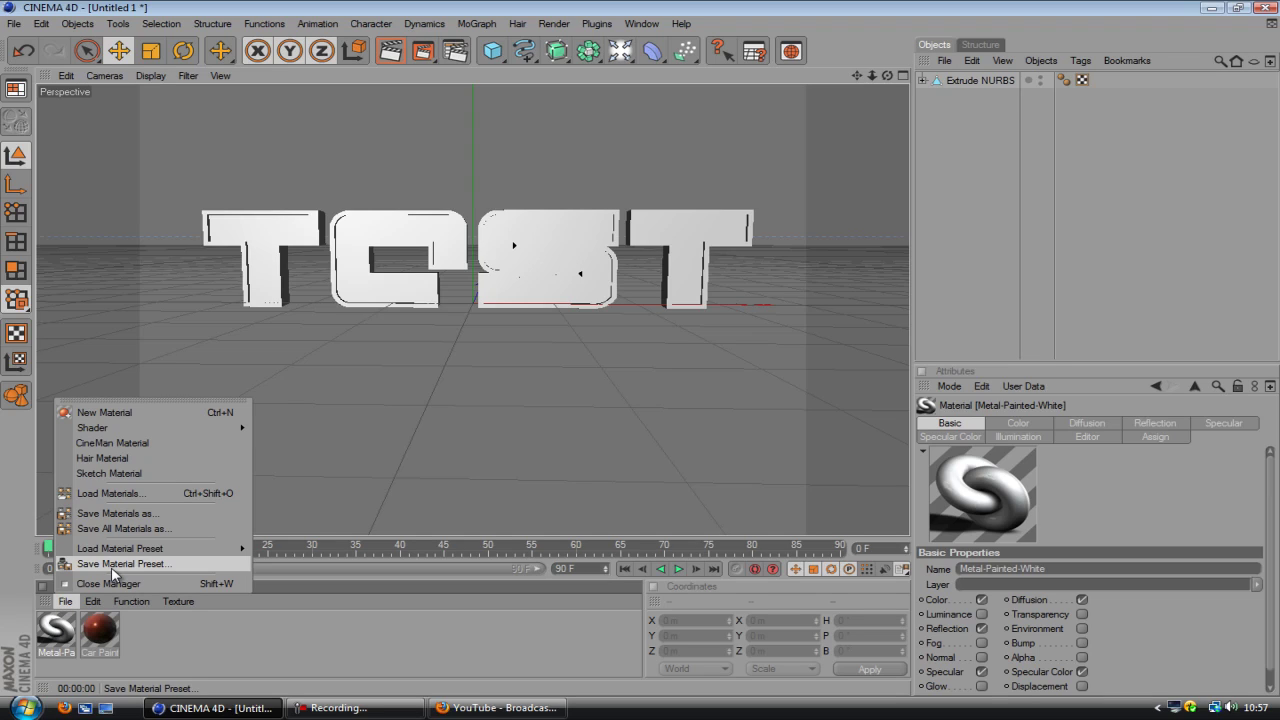
pyautogui.moveTo(161, 551)
pyautogui.moveTo(310, 563)
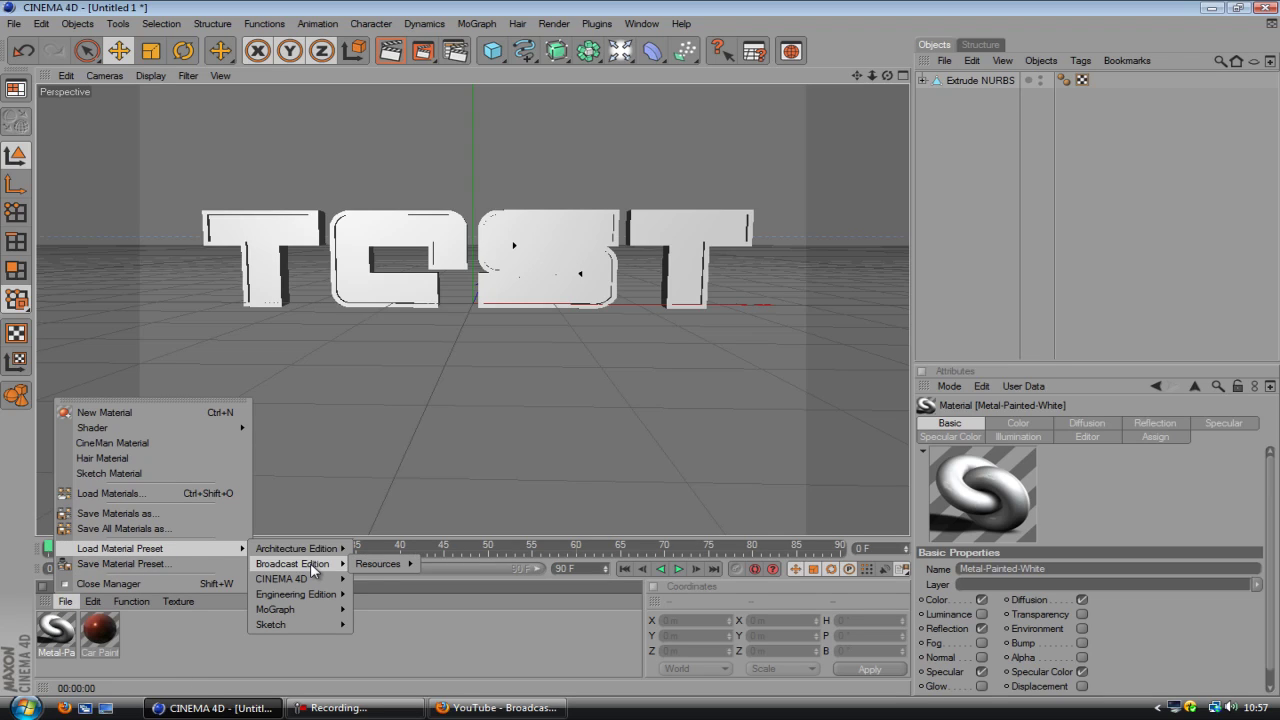
pyautogui.moveTo(380, 564)
pyautogui.moveTo(440, 567)
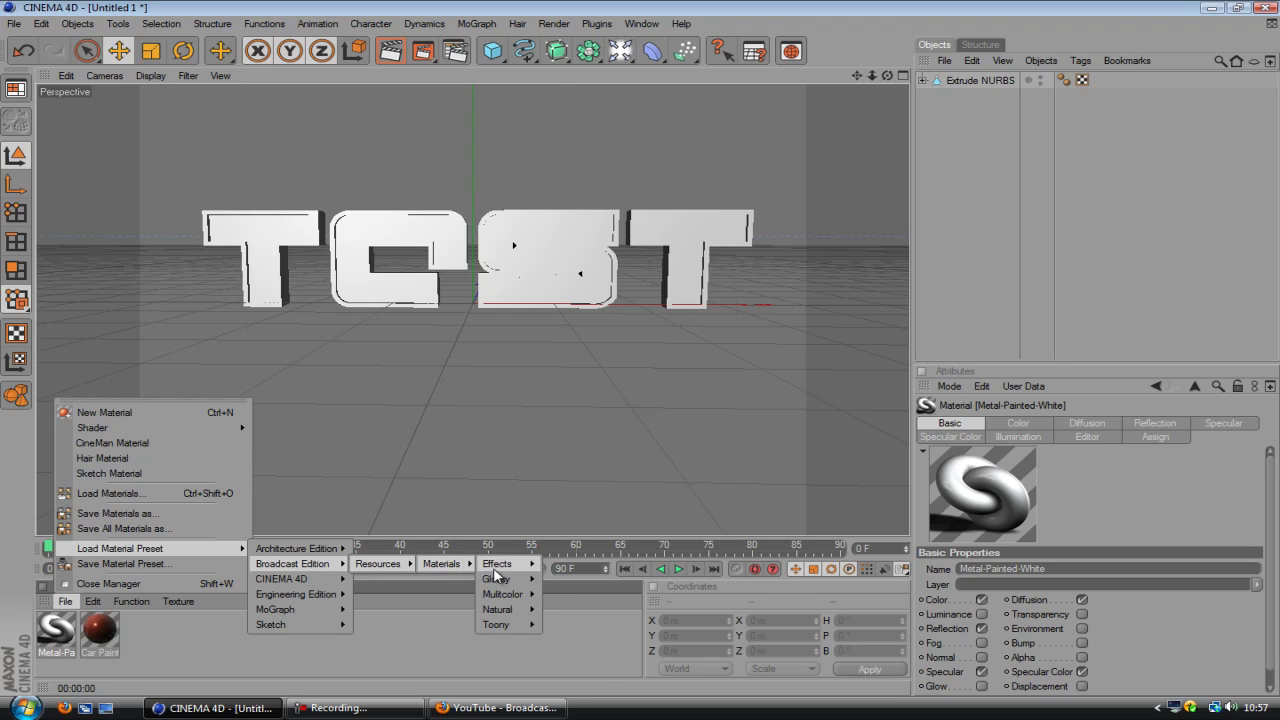
pyautogui.moveTo(495, 612)
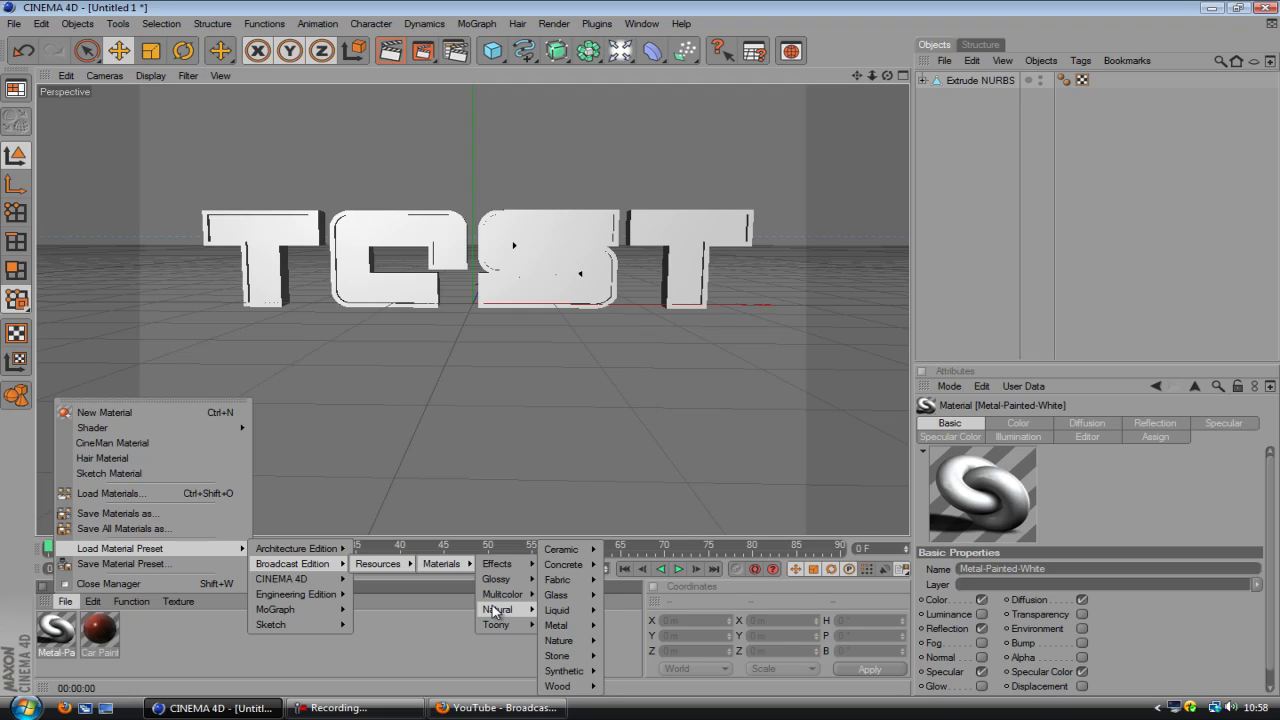
pyautogui.moveTo(301, 594)
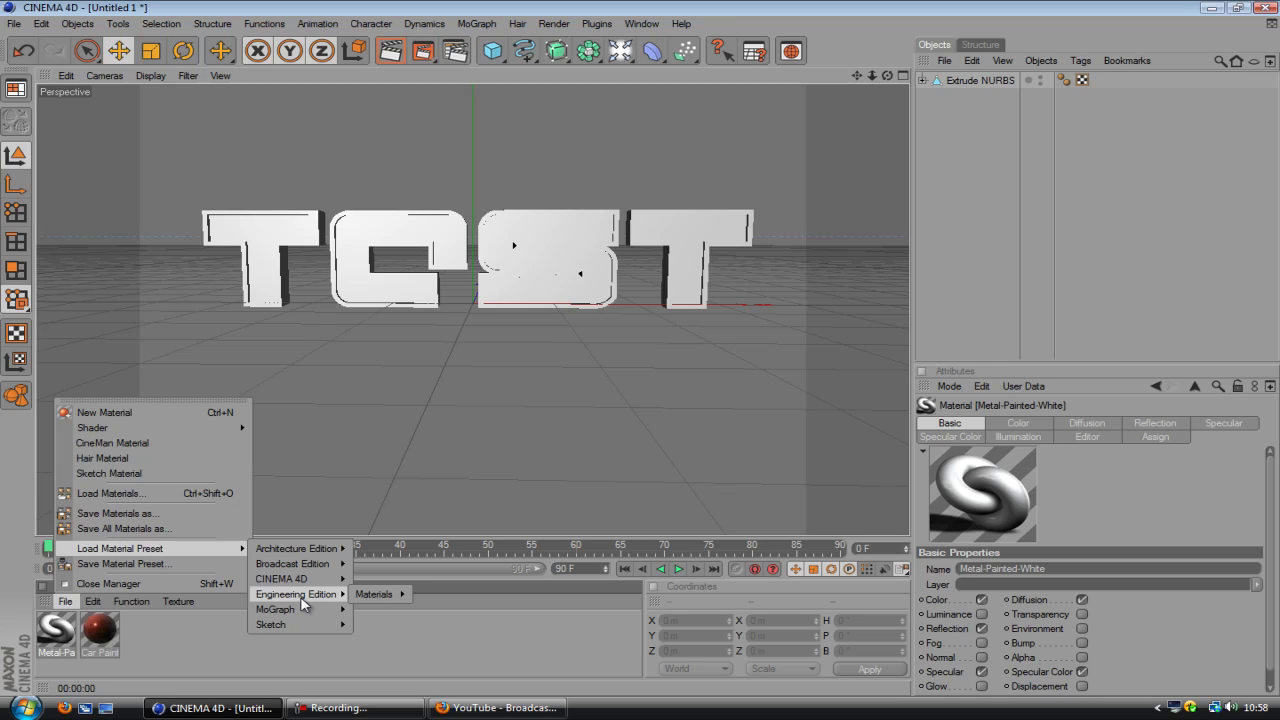
pyautogui.moveTo(400, 596)
pyautogui.moveTo(432, 536)
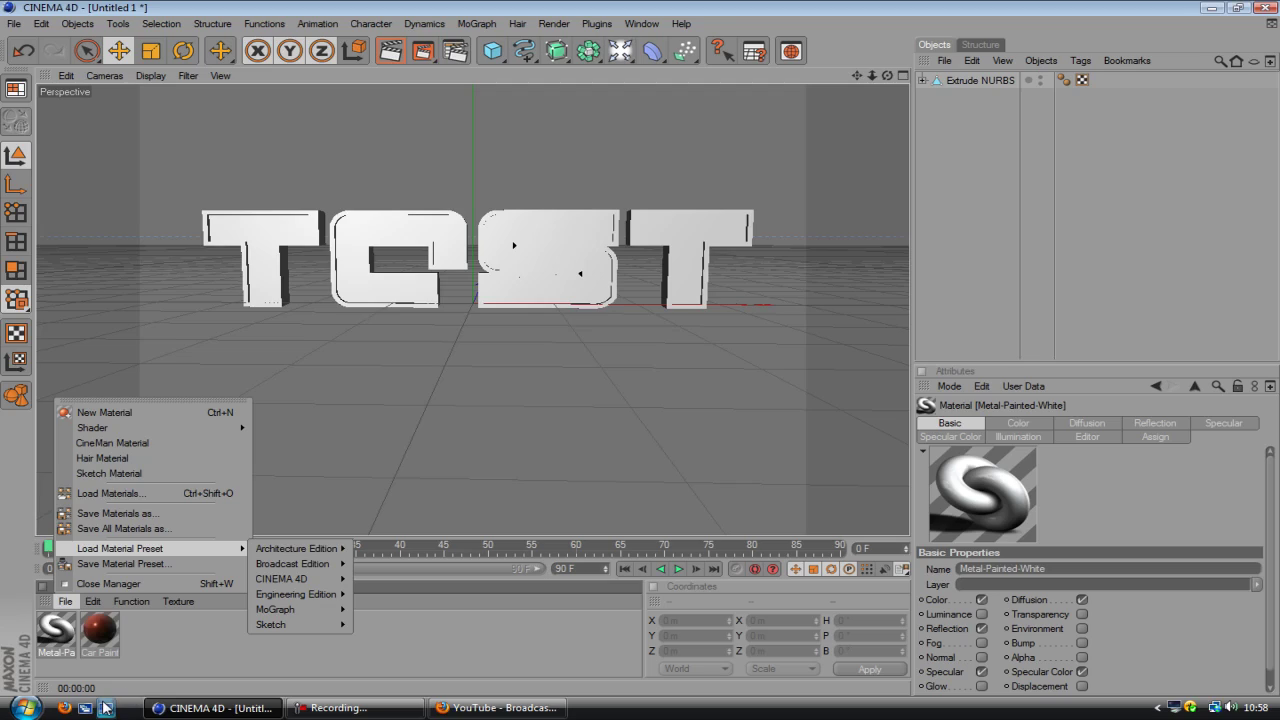
pyautogui.click(174, 652)
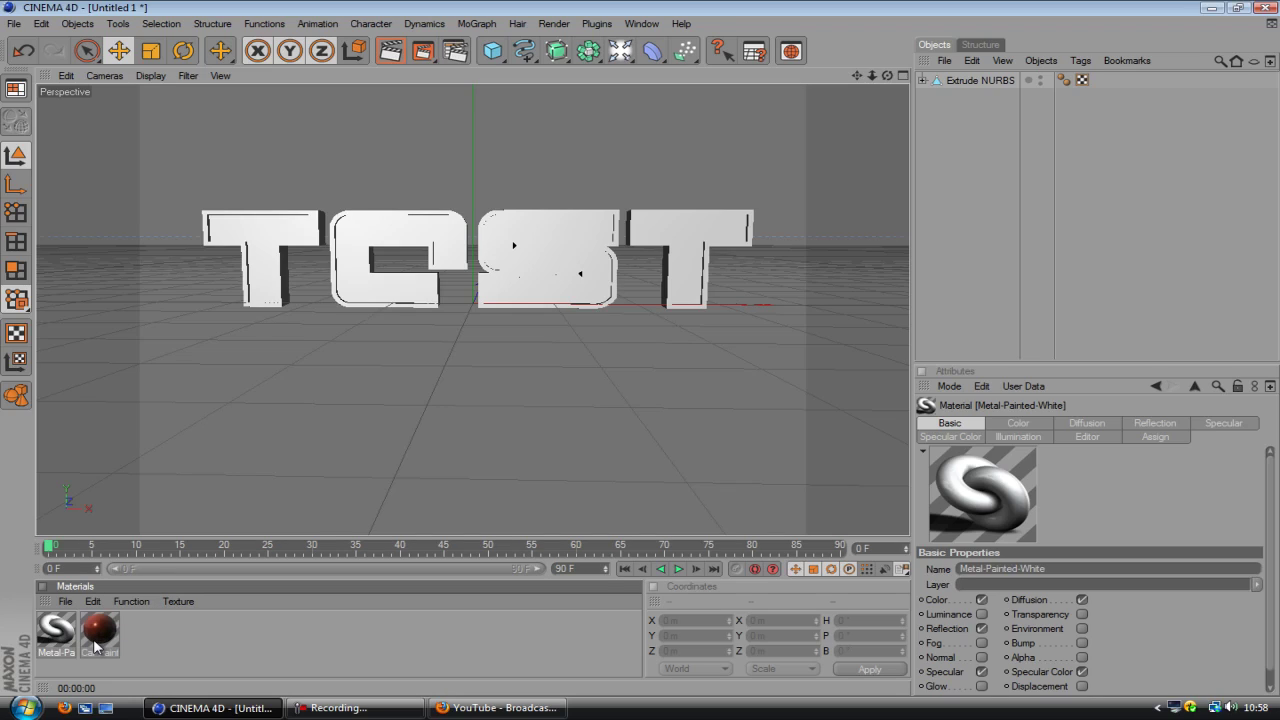
# - Apply Metal-Painted-White and Car Paint - Glossy Red to the TEST text, then render a preview
pyautogui.moveTo(67, 643)
pyautogui.mouseDown()
pyautogui.moveTo(85, 590)
pyautogui.moveTo(345, 245)
pyautogui.moveTo(388, 243)
pyautogui.mouseUp()
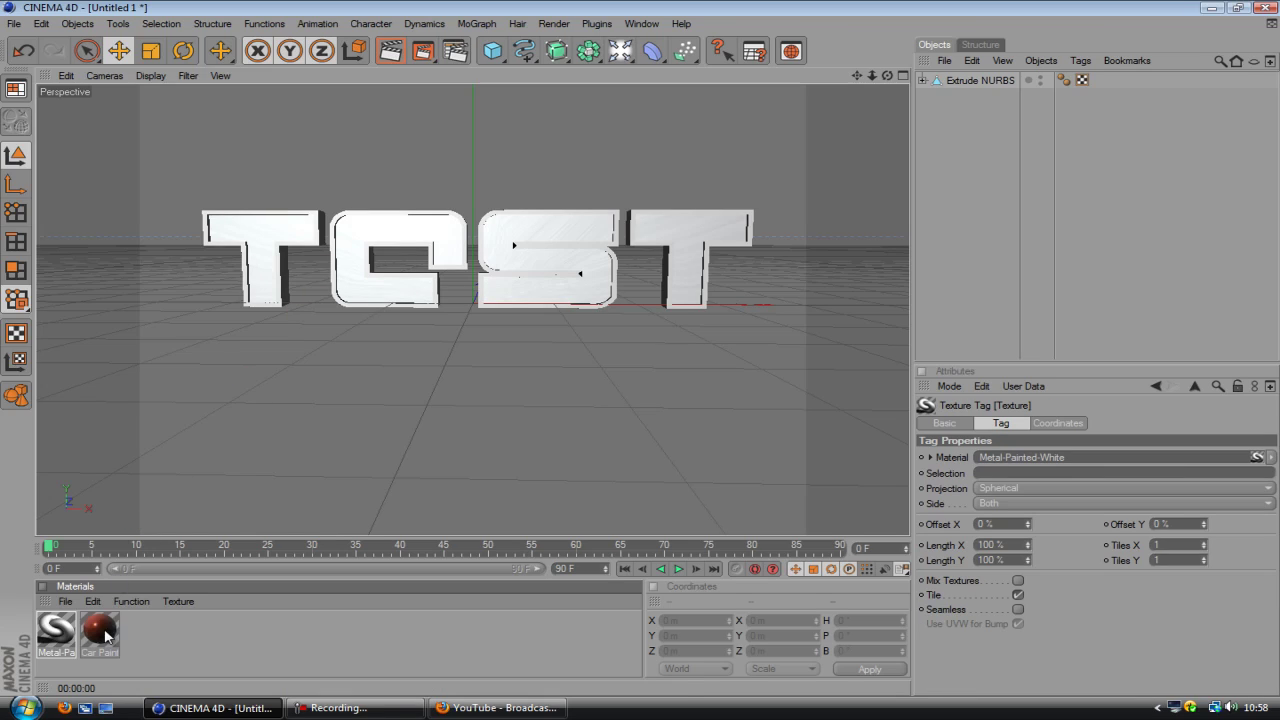
pyautogui.moveTo(104, 640)
pyautogui.mouseDown()
pyautogui.moveTo(194, 403)
pyautogui.moveTo(207, 238)
pyautogui.mouseUp()
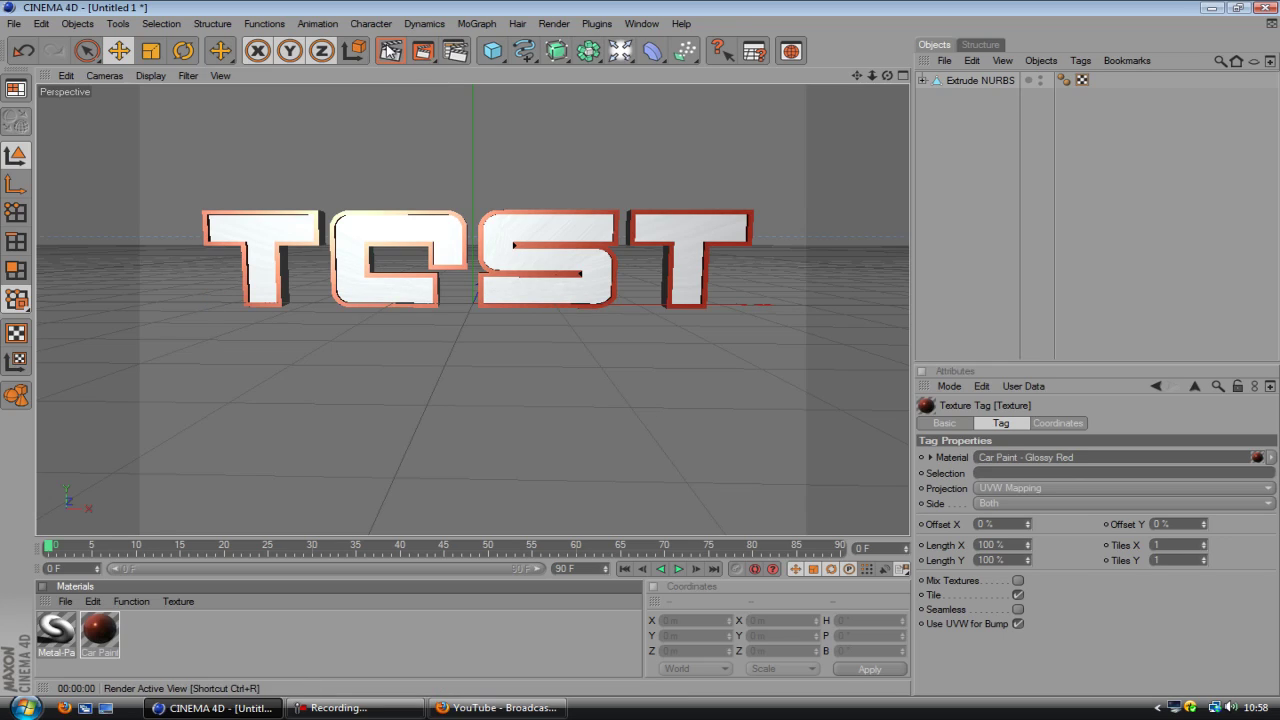
pyautogui.click(389, 52)
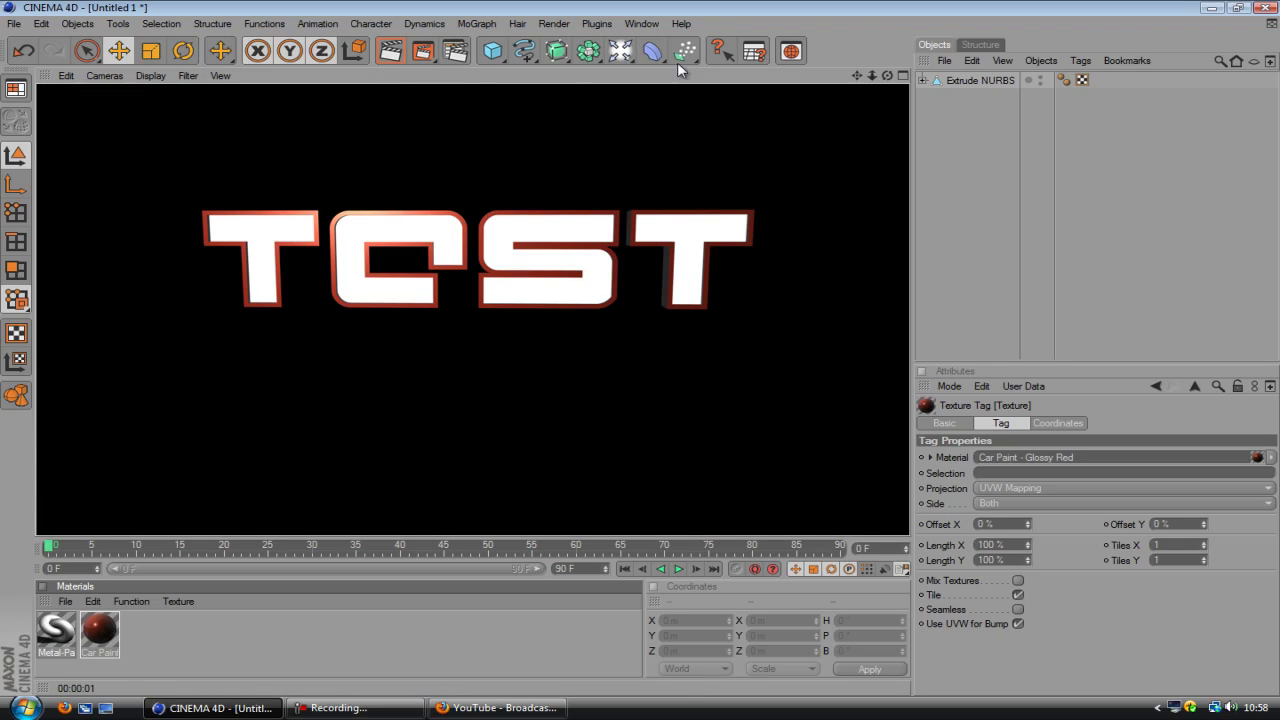
# - Add an omni Light and position it above the TEST text in the four-view layout
pyautogui.click(600, 51)
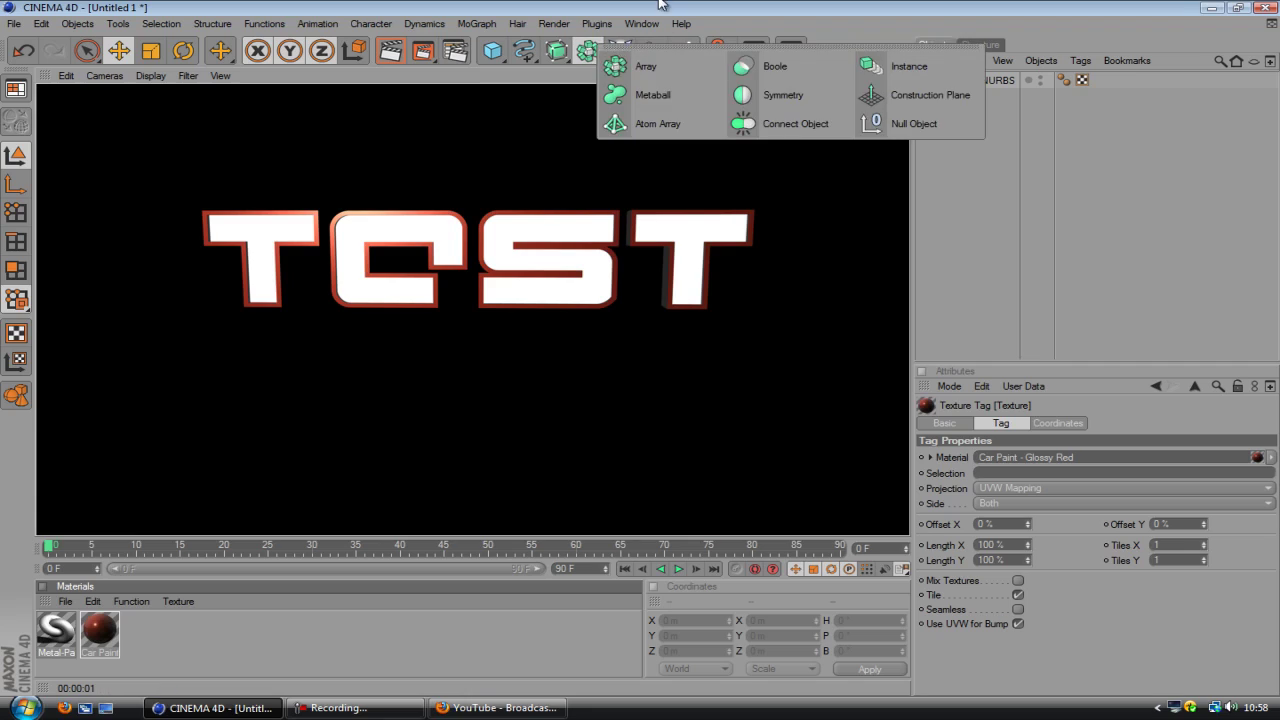
pyautogui.moveTo(620, 50); pyautogui.dragTo(714, 68)
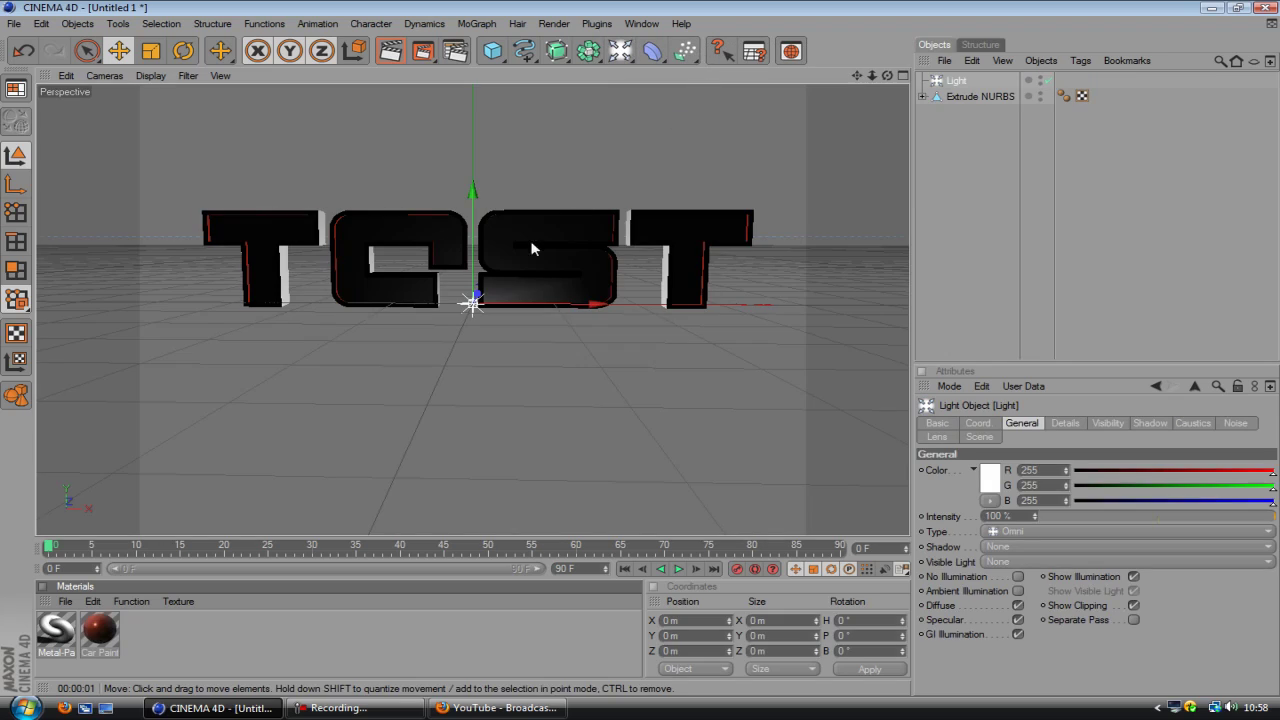
pyautogui.middleClick(508, 259)
pyautogui.moveTo(640, 311); pyautogui.dragTo(648, 320, button='right')
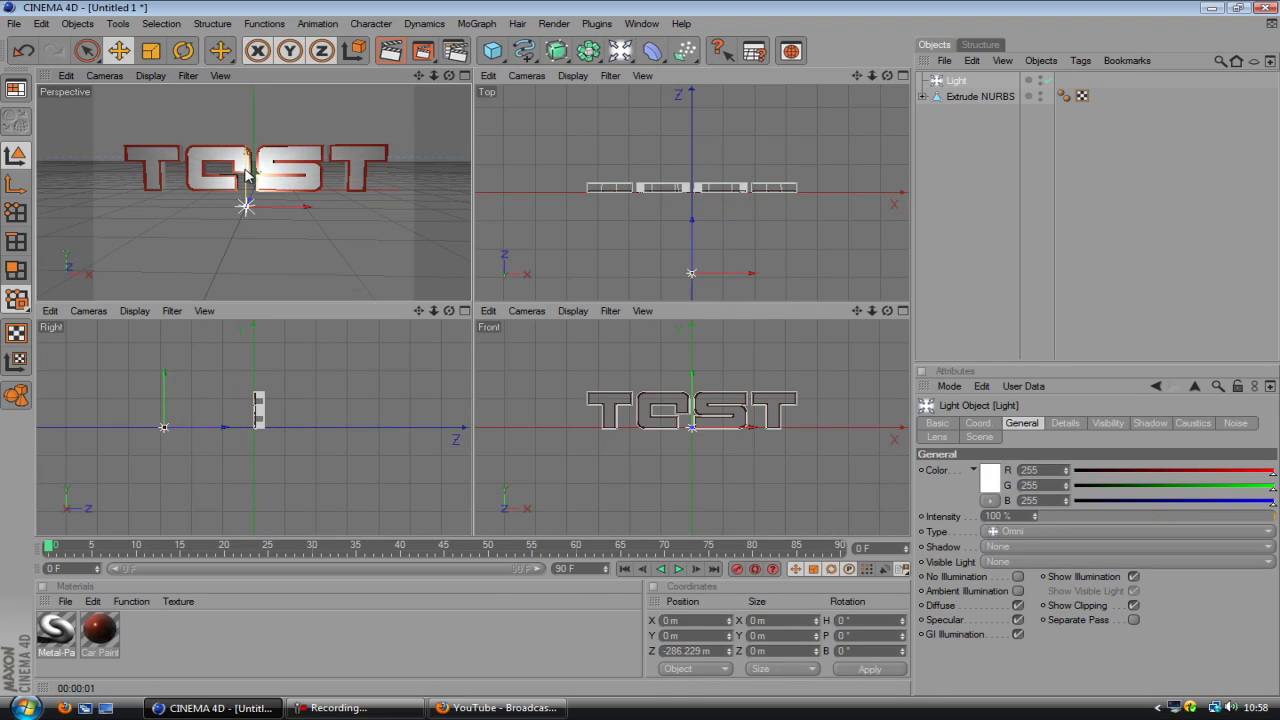
pyautogui.moveTo(246, 185); pyautogui.dragTo(246, 84)
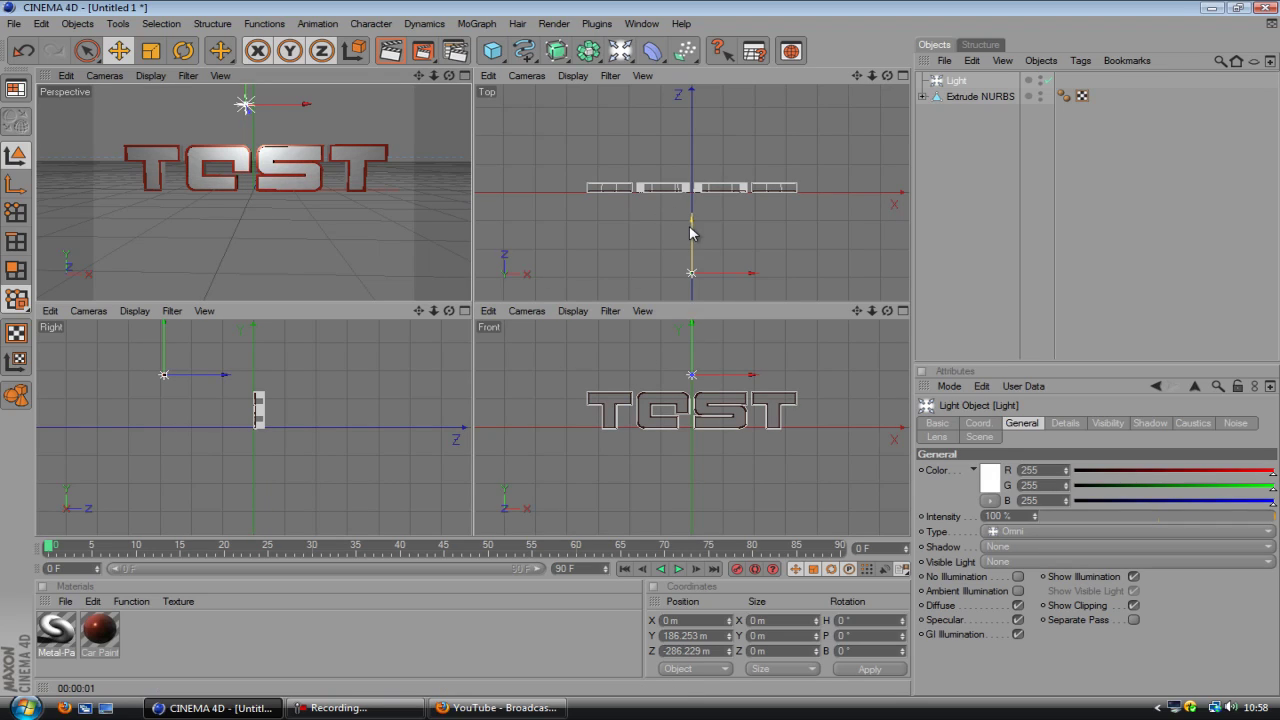
pyautogui.moveTo(689, 225); pyautogui.dragTo(690, 192)
pyautogui.moveTo(643, 305); pyautogui.dragTo(628, 253, button='right')
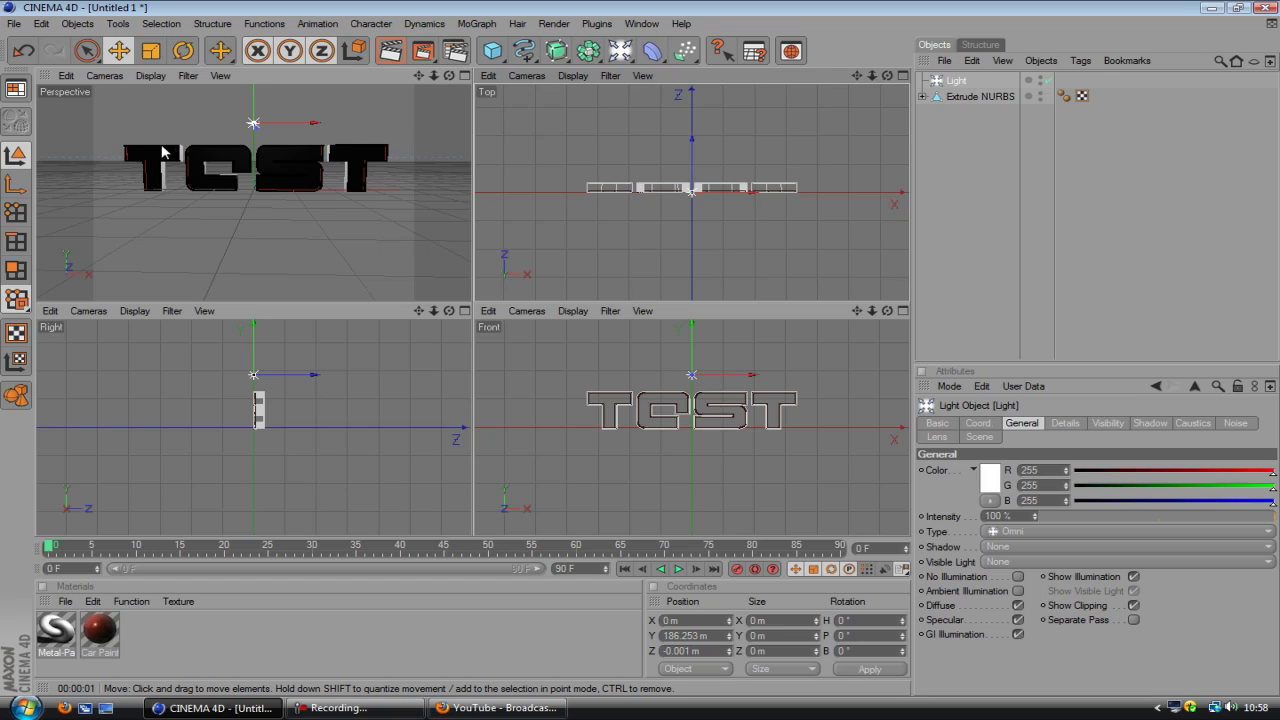
# - Add Light.1 in front of and right of the text (about 170, -147, -525 m) and render
pyautogui.moveTo(620, 50); pyautogui.dragTo(681, 78)
pyautogui.moveTo(655, 240); pyautogui.dragTo(641, 305, button='right')
pyautogui.moveTo(669, 233); pyautogui.dragTo(718, 256)
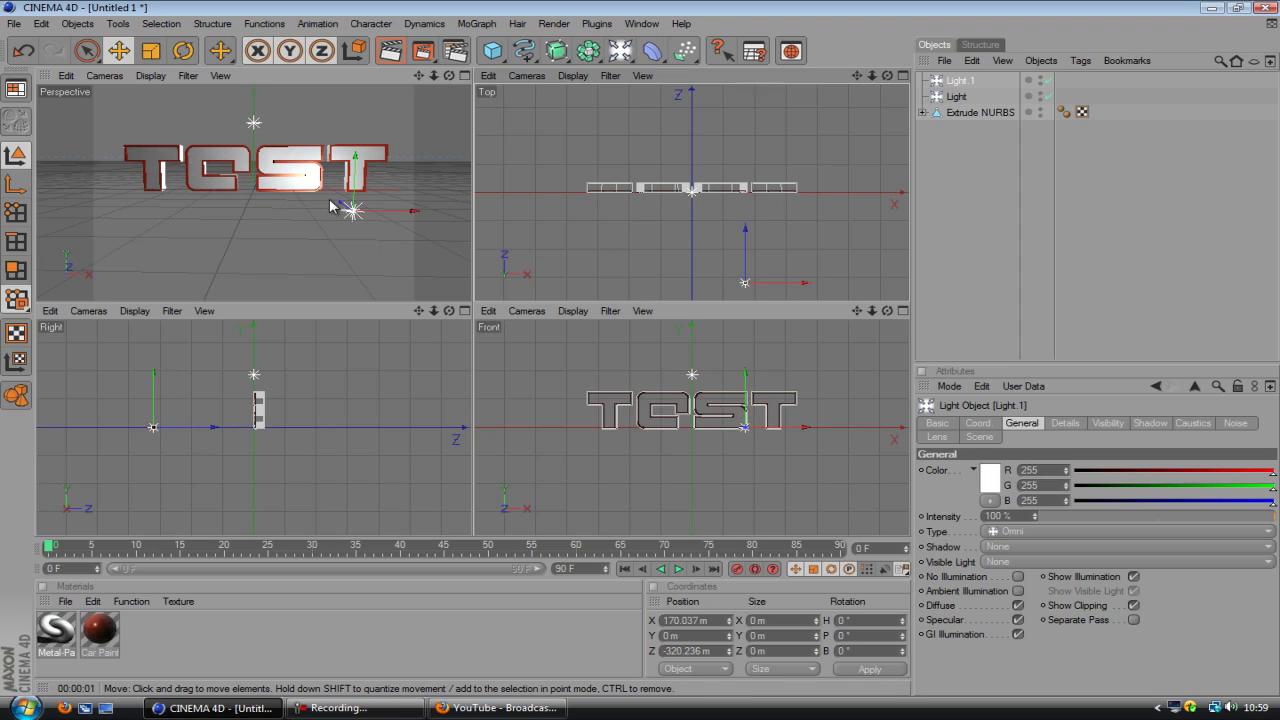
pyautogui.moveTo(339, 207); pyautogui.dragTo(468, 282)
pyautogui.middleClick(376, 137)
pyautogui.click(400, 54)
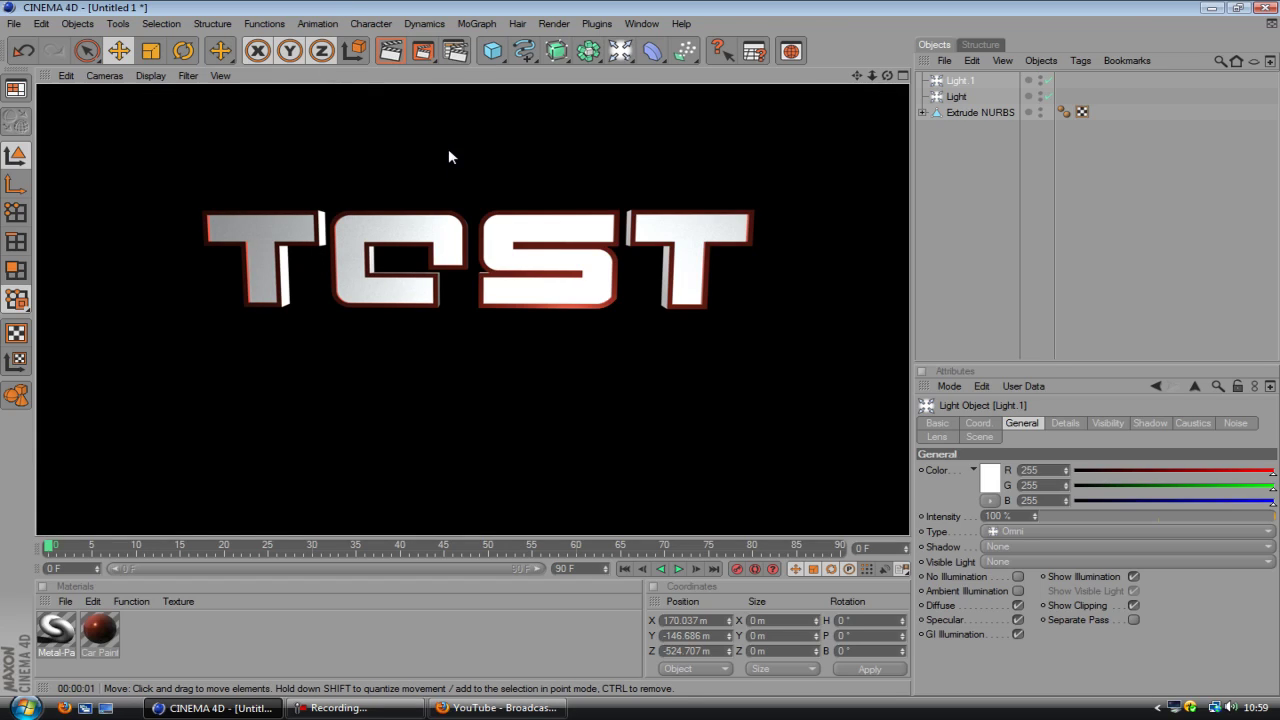
pyautogui.scroll(-1, 575, 298)
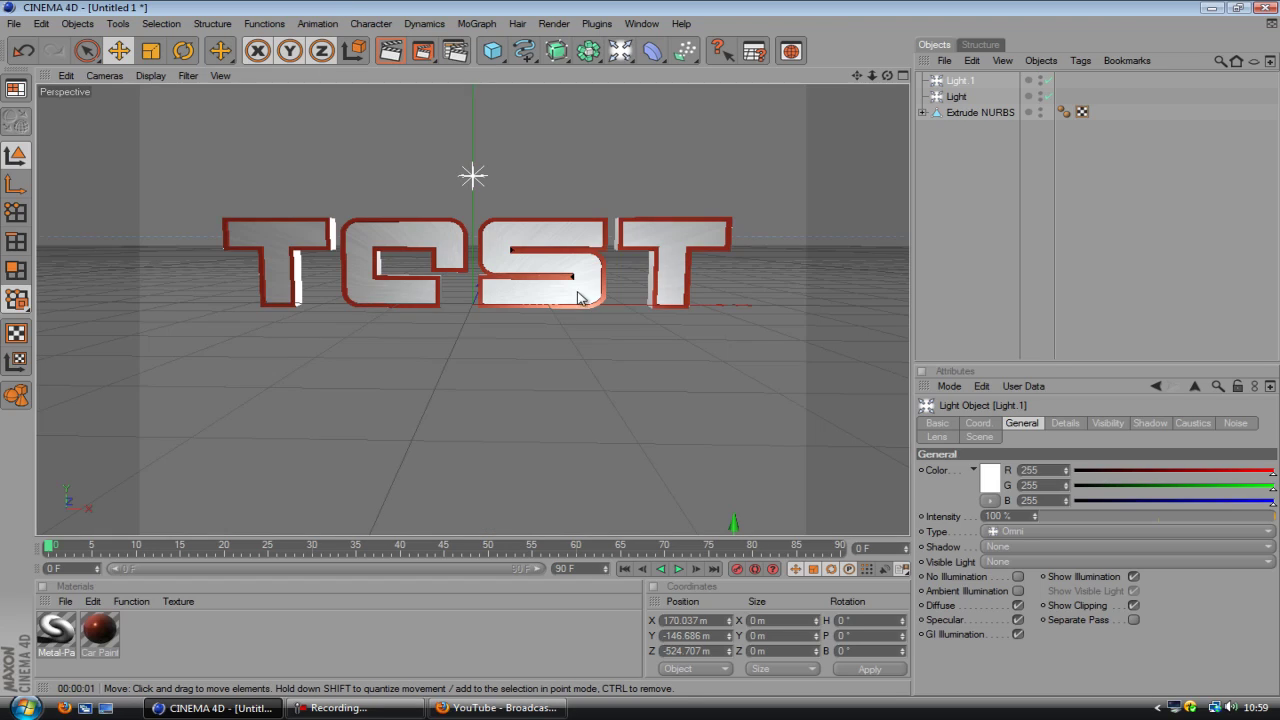
# - Give both Light and Light.1 Shadow Maps (Soft) shadows and render a check
pyautogui.click(933, 95)
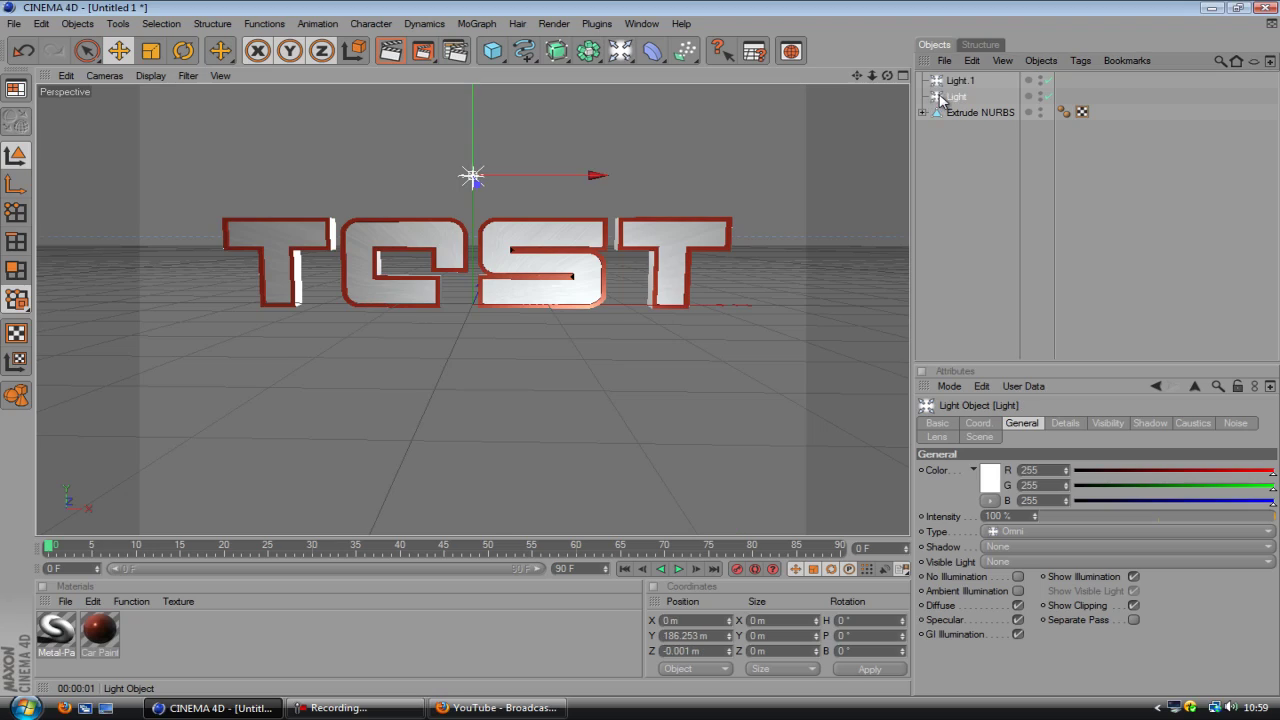
pyautogui.click(1150, 422)
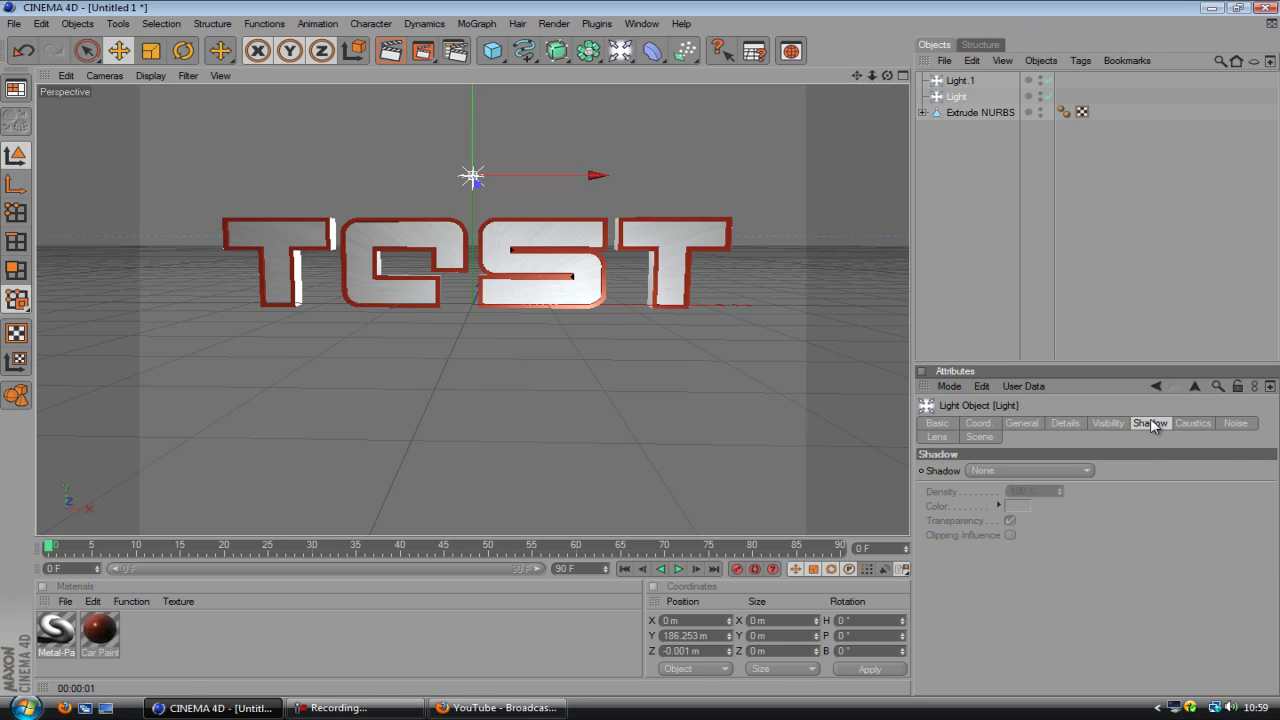
pyautogui.click(1070, 470)
pyautogui.click(1036, 500)
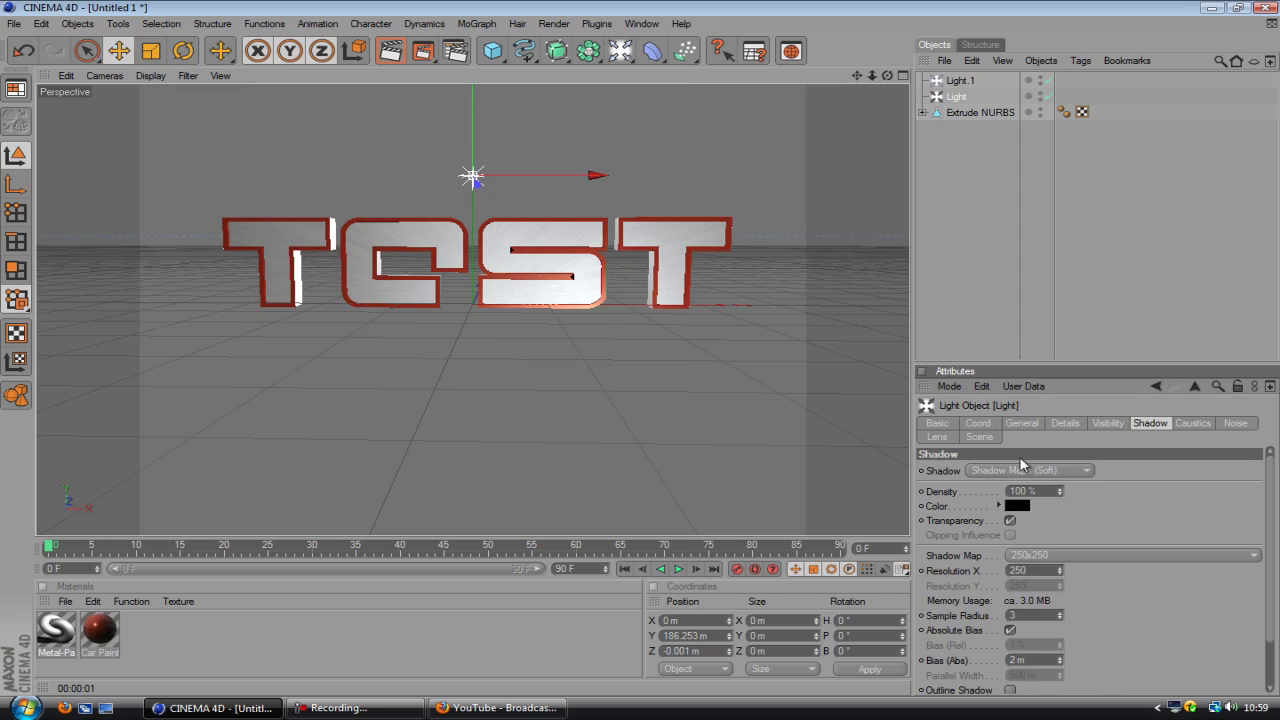
pyautogui.click(958, 82)
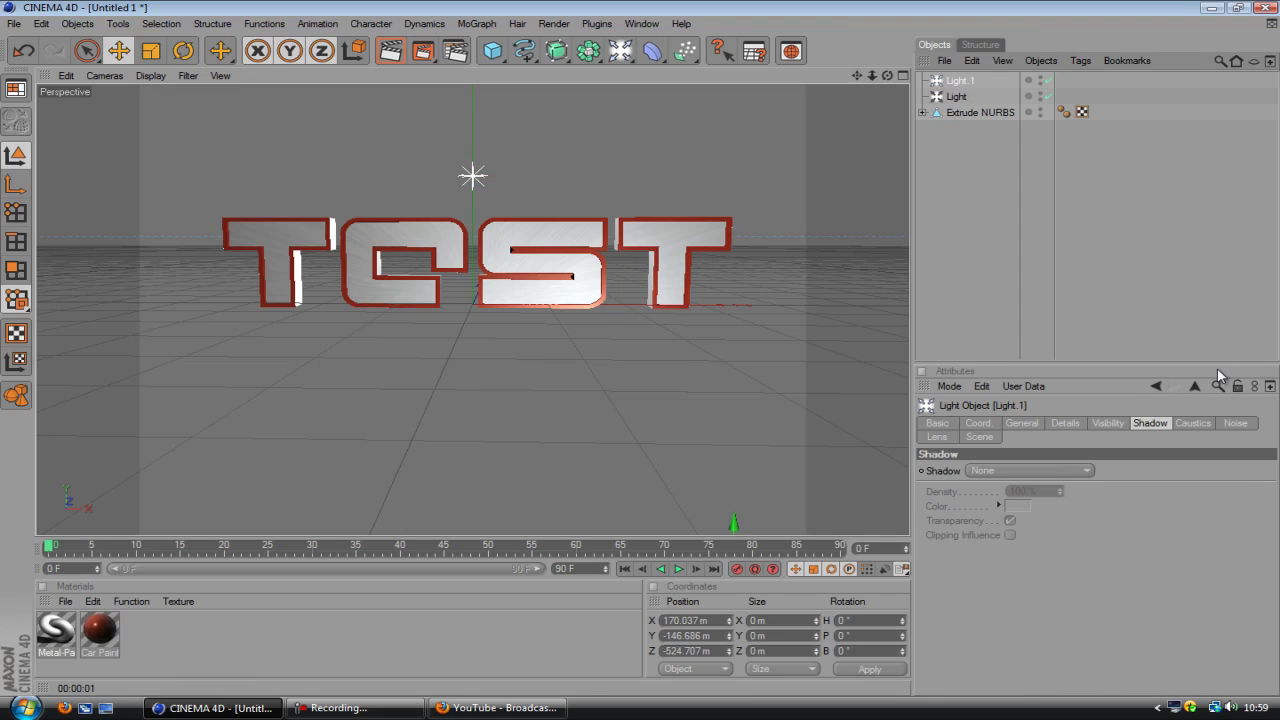
pyautogui.click(1040, 470)
pyautogui.click(1036, 500)
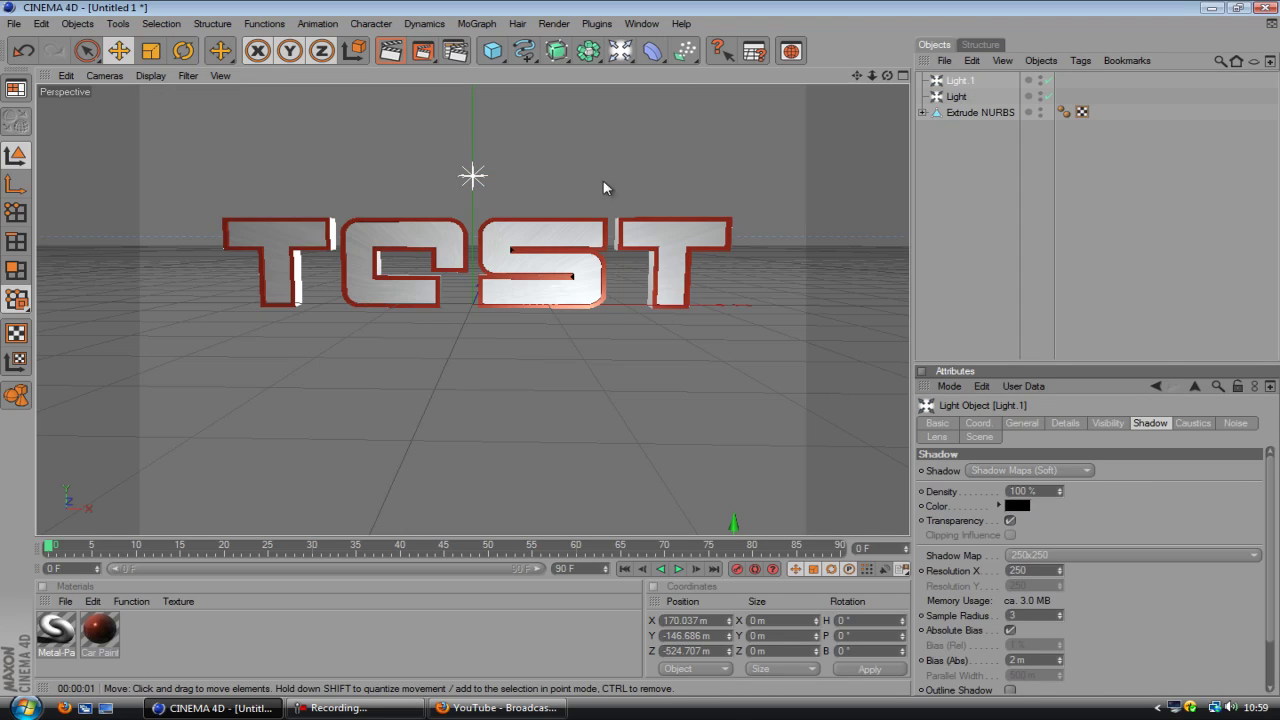
pyautogui.click(392, 50)
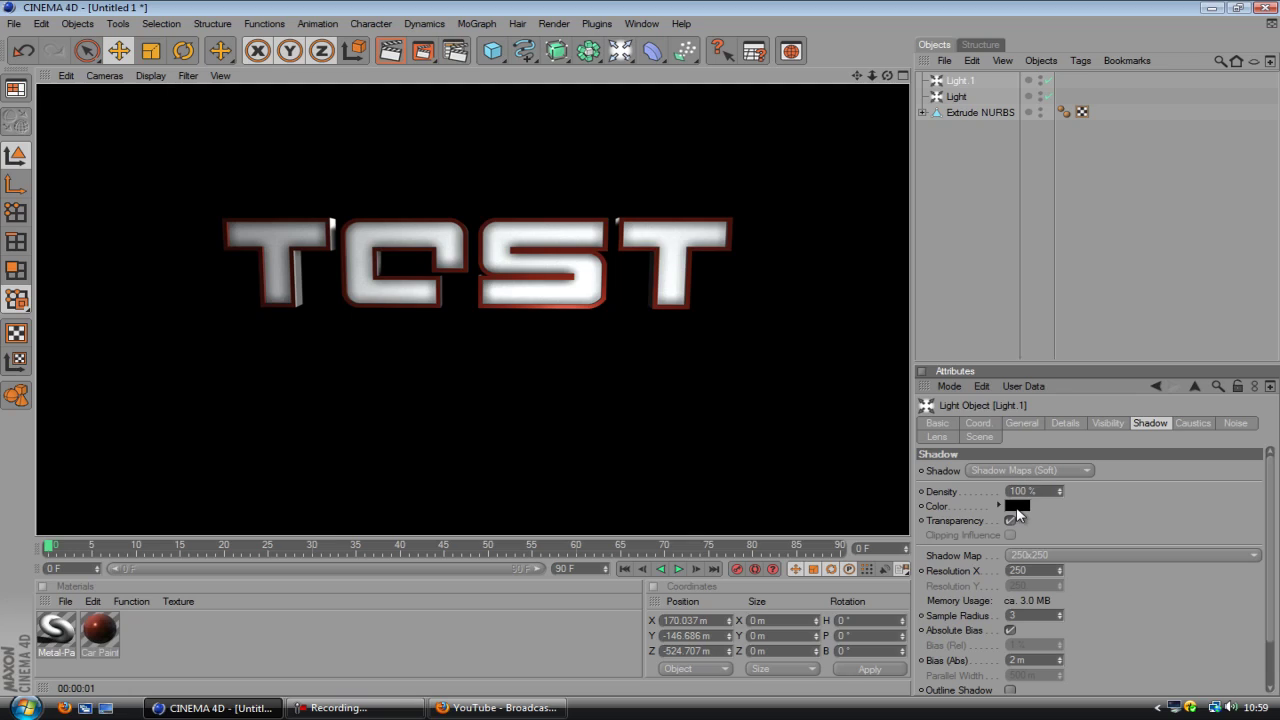
# - Set the lights' shadow colour to dark grey (RGB 60, 60, 60) and render again
pyautogui.click(1018, 507)
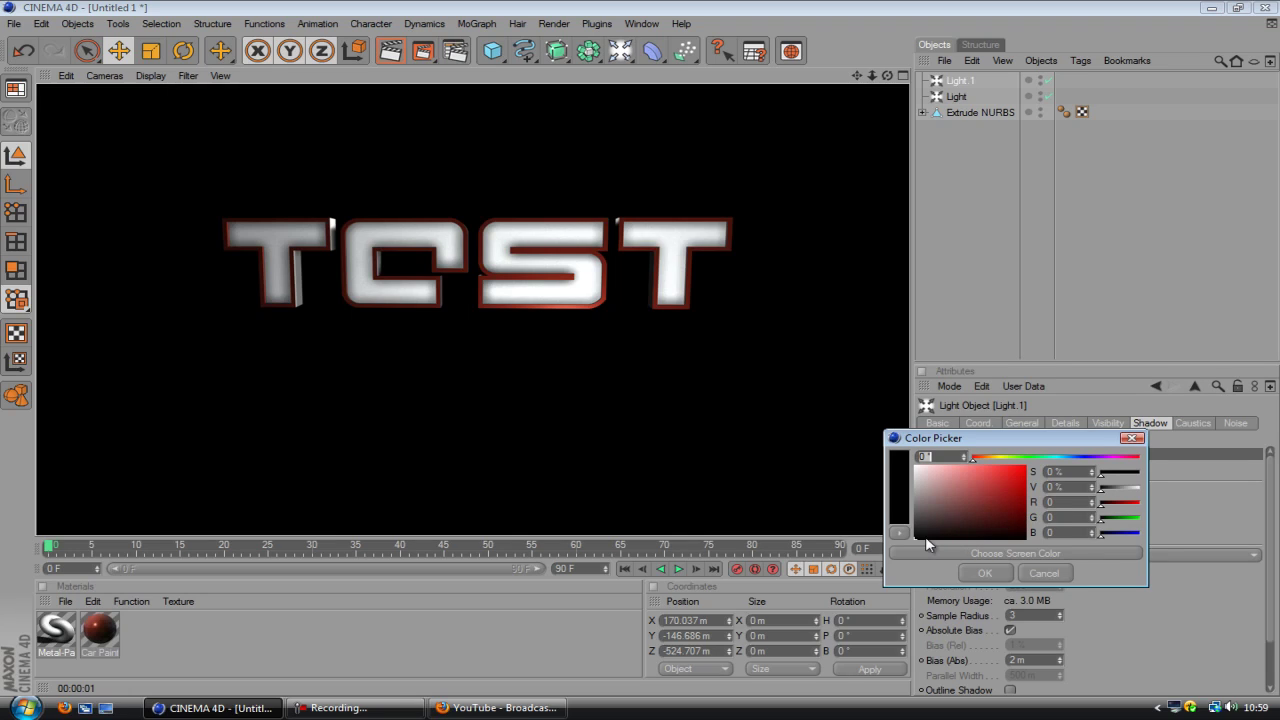
pyautogui.moveTo(926, 540); pyautogui.dragTo(907, 518)
pyautogui.press('Escape')
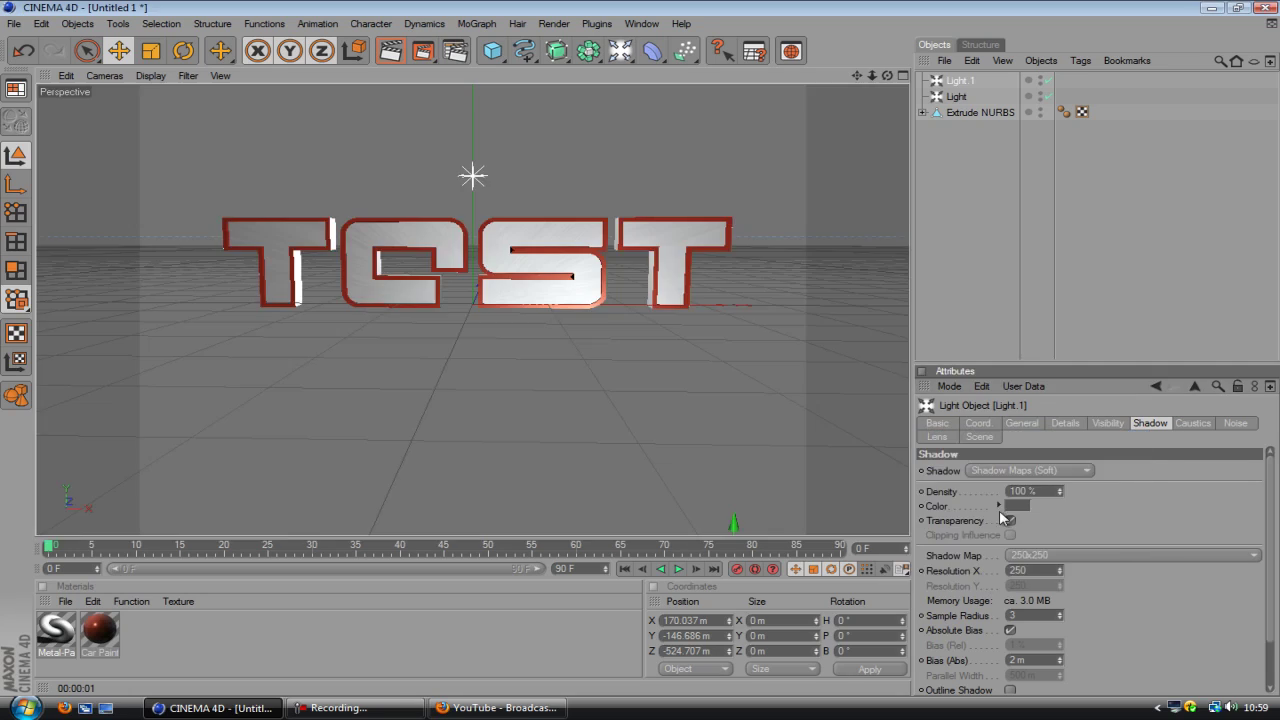
pyautogui.click(956, 96)
pyautogui.click(1016, 507)
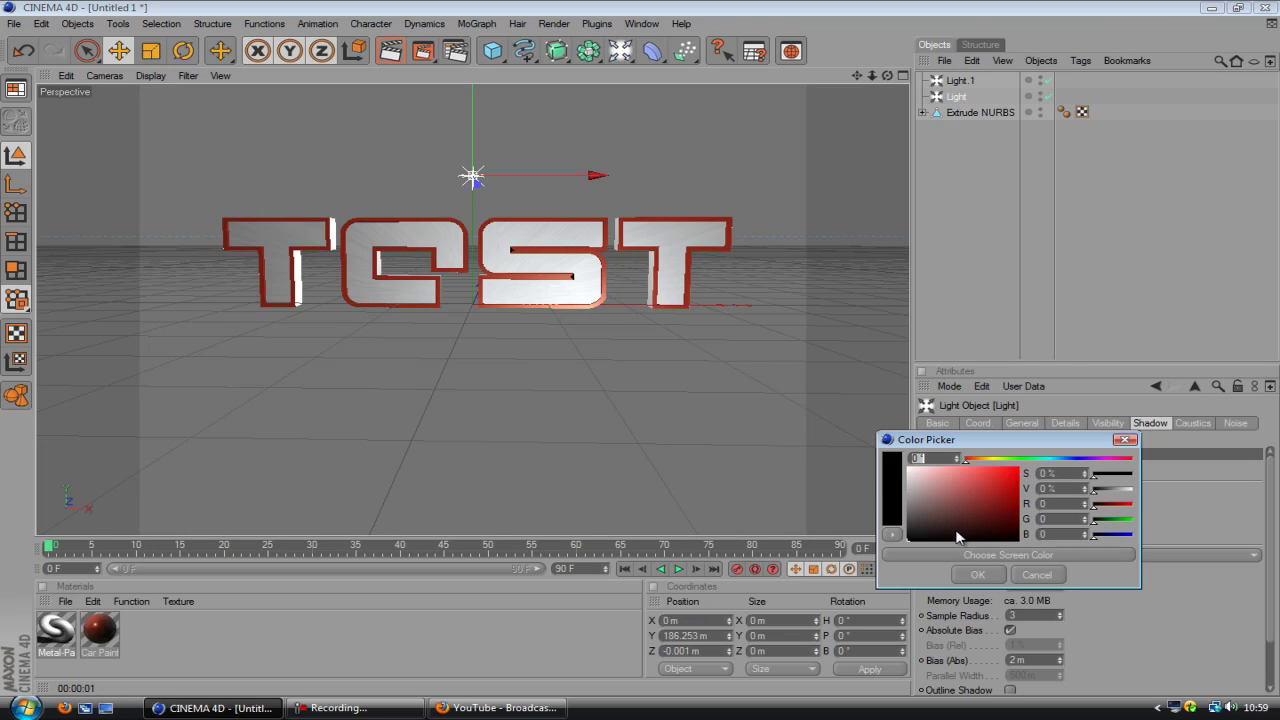
pyautogui.moveTo(906, 538); pyautogui.dragTo(896, 530)
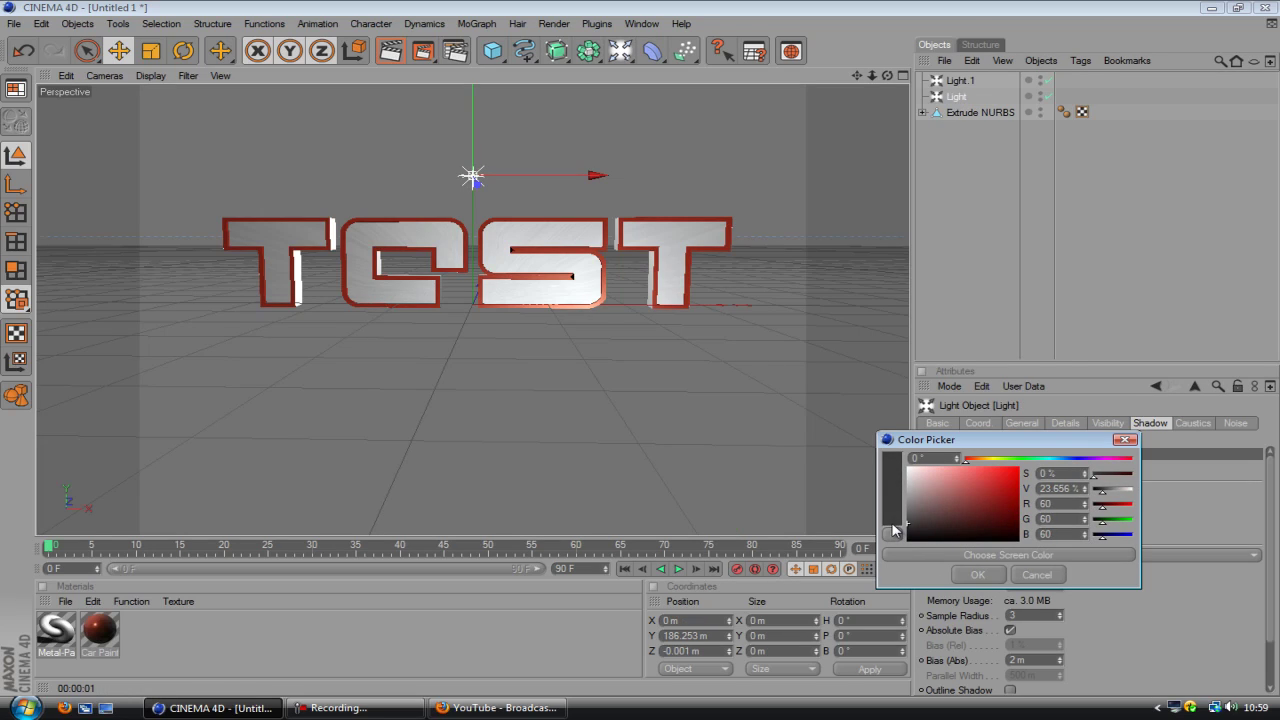
pyautogui.click(977, 574)
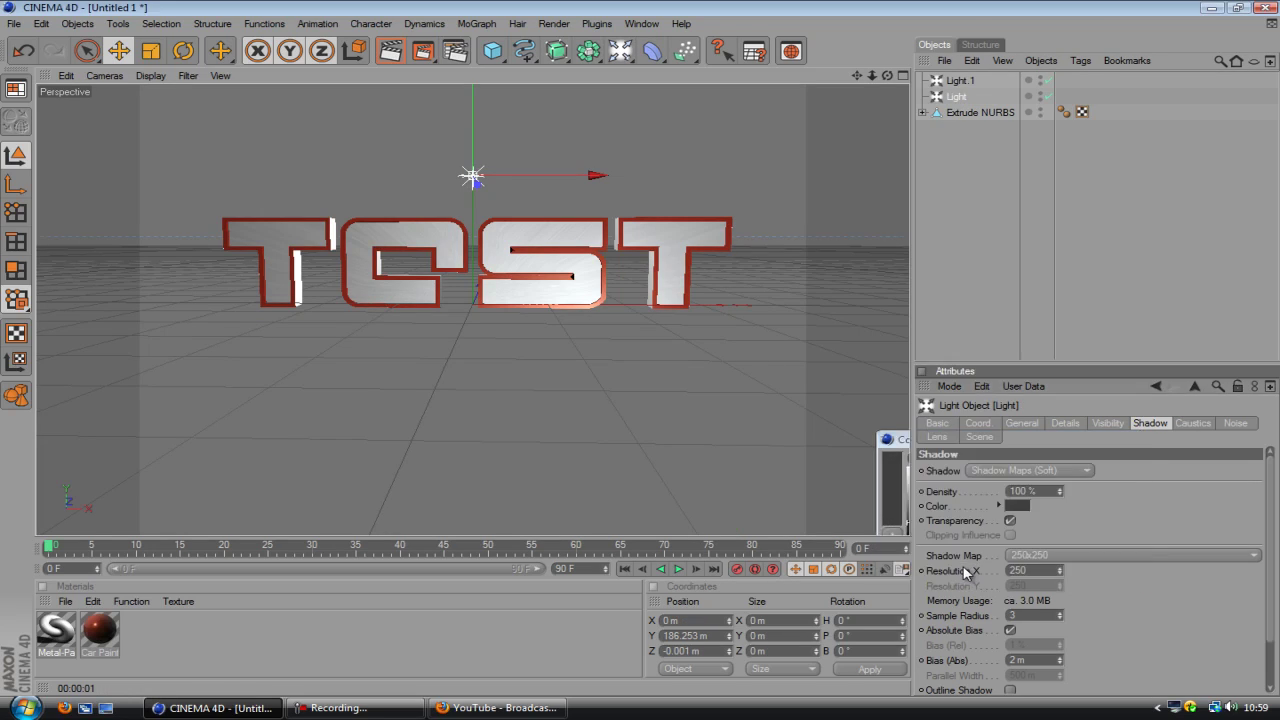
pyautogui.click(390, 50)
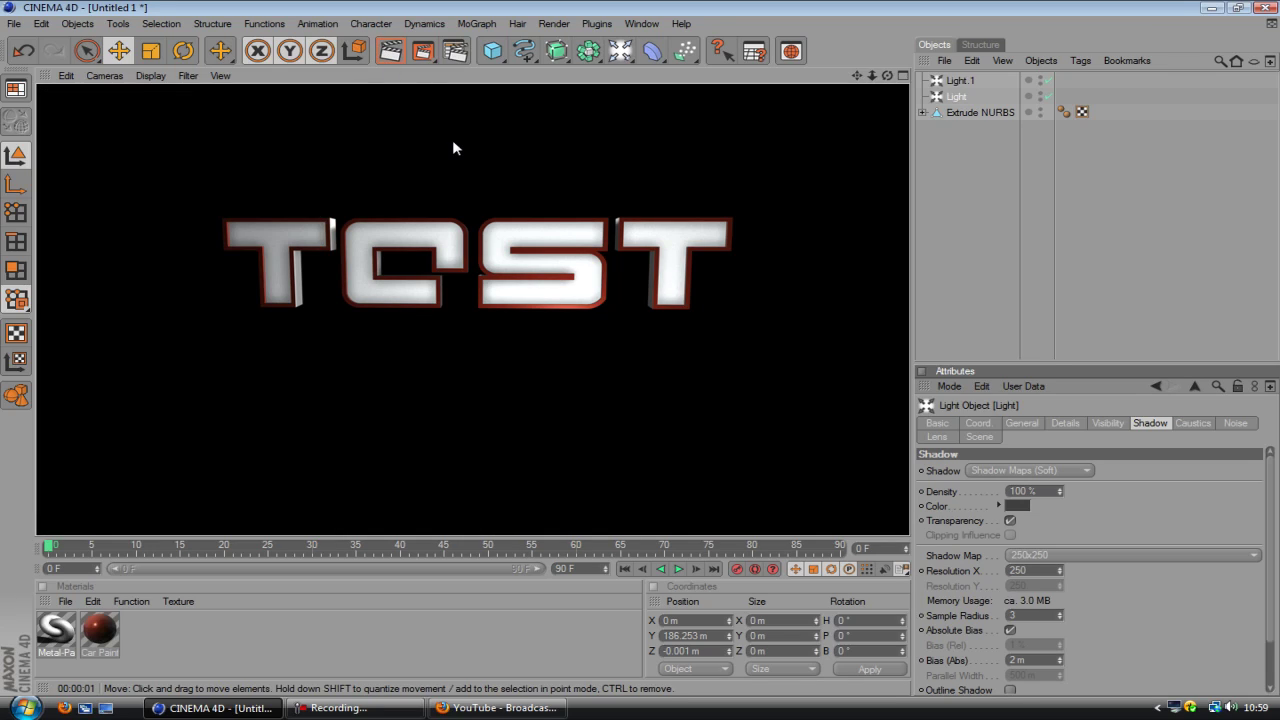
pyautogui.click(640, 355)
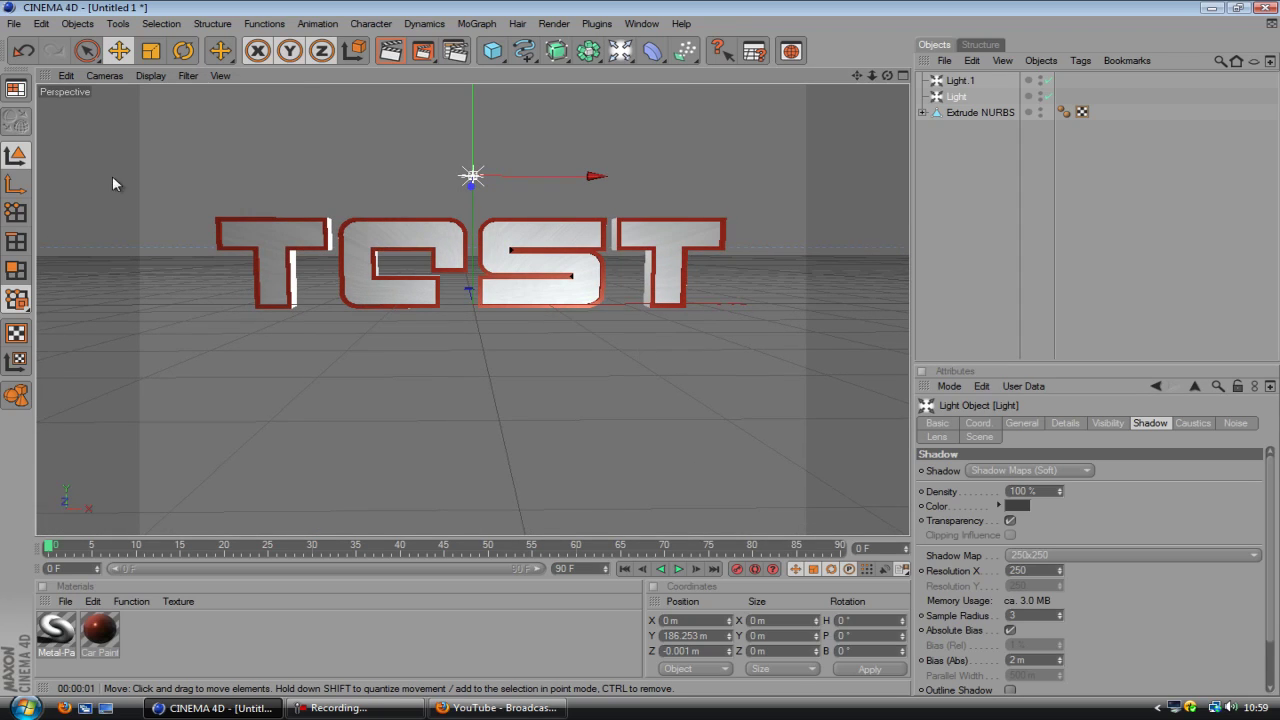
# - Add a Plane and stretch it to about 1949 m wide and 2352 m deep
pyautogui.click(496, 64)
pyautogui.click(640, 95)
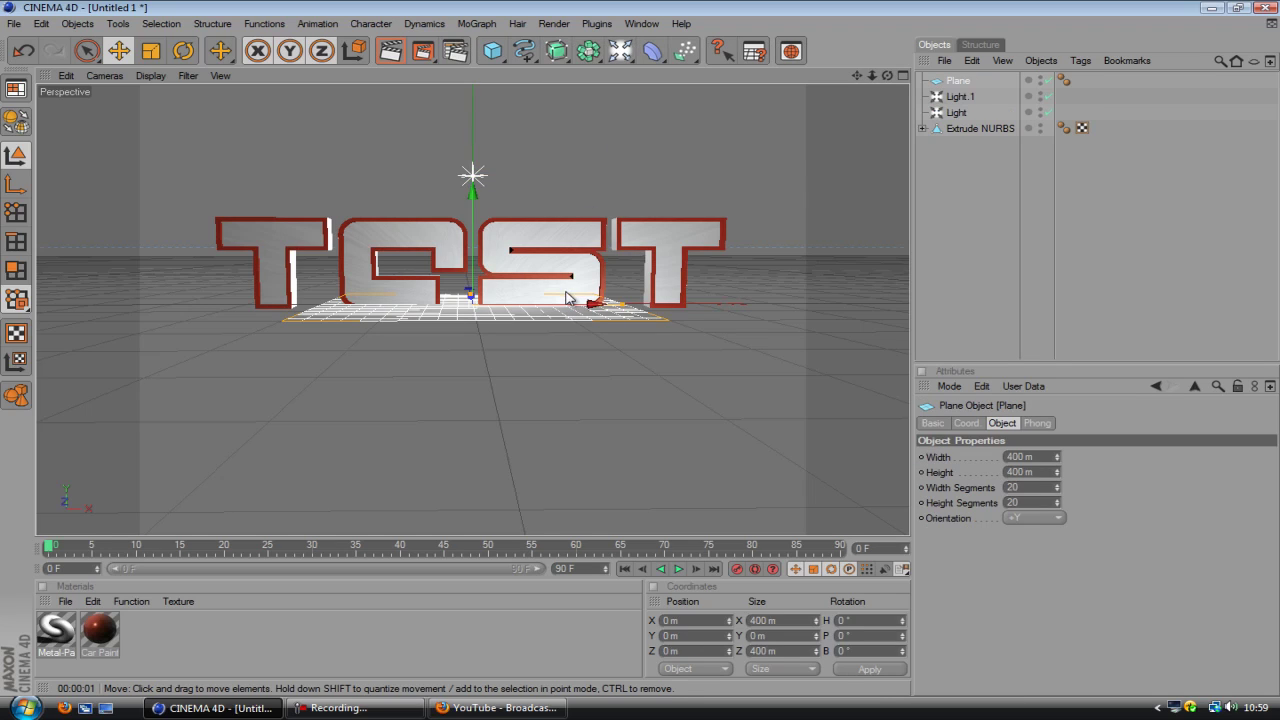
pyautogui.middleClick(539, 333)
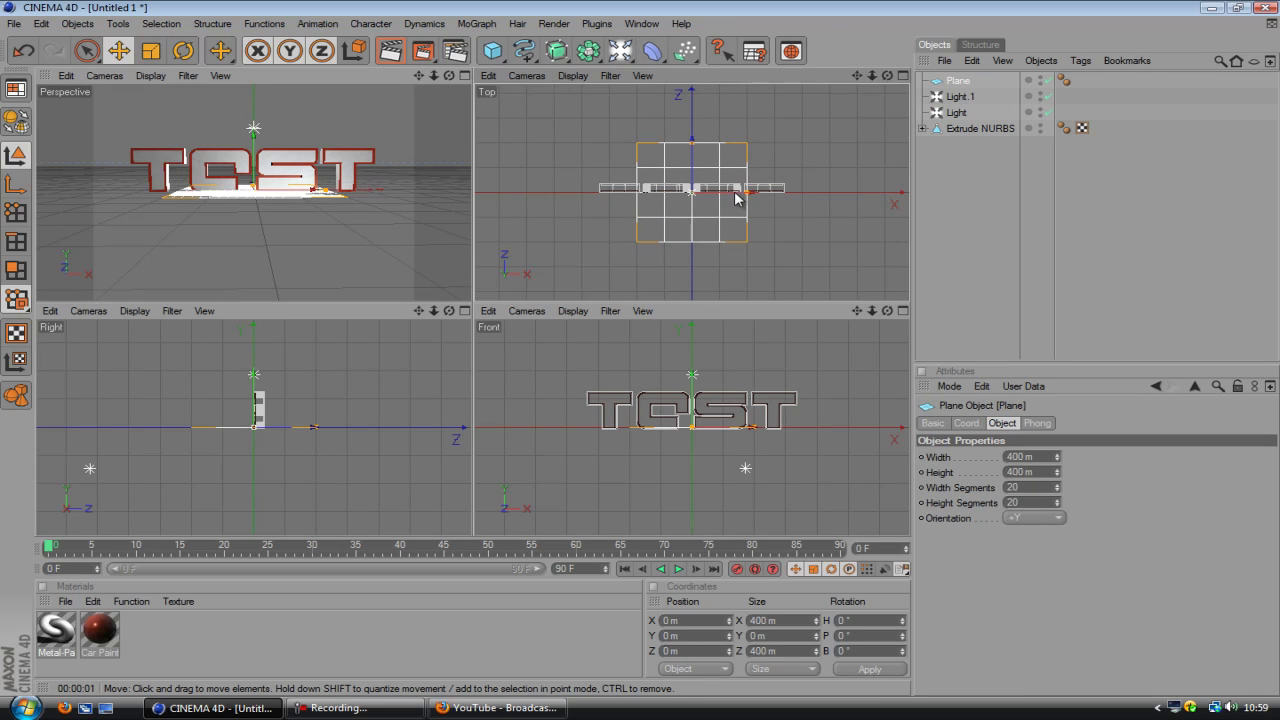
pyautogui.moveTo(750, 192); pyautogui.dragTo(960, 195)
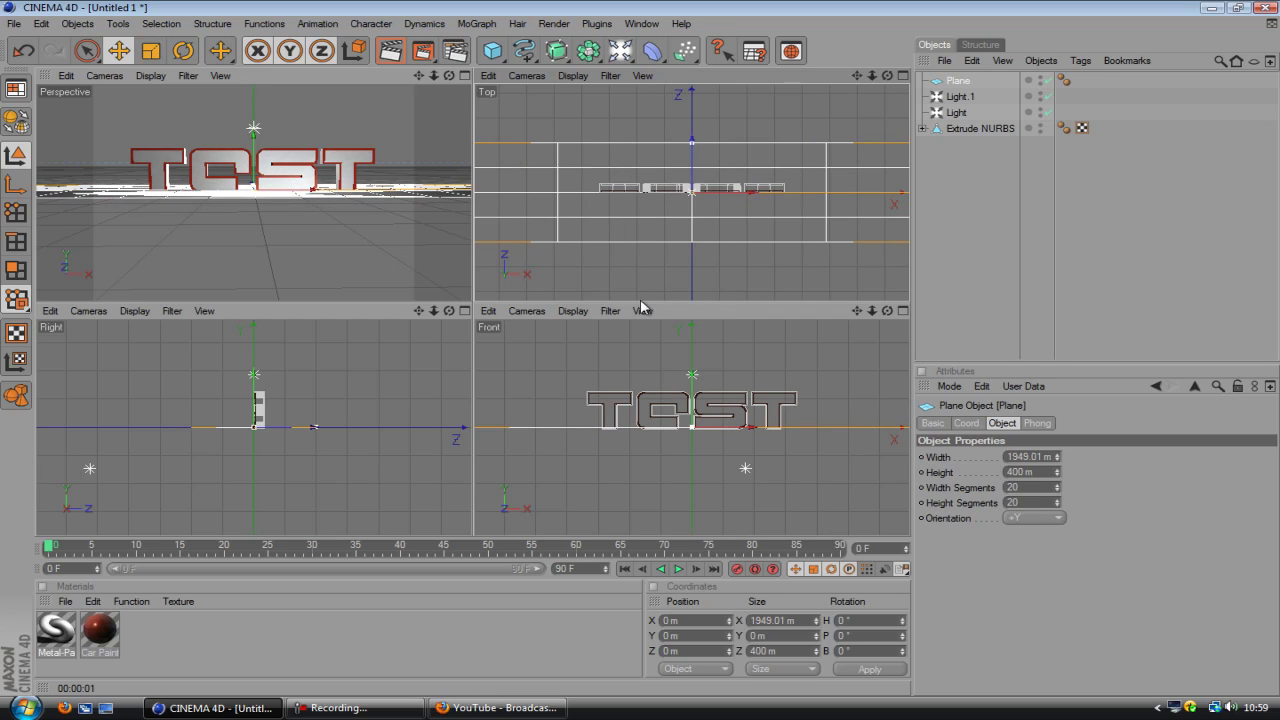
pyautogui.moveTo(692, 137); pyautogui.dragTo(692, 104)
pyautogui.moveTo(716, 18); pyautogui.dragTo(716, 8)
pyautogui.middleClick(378, 187)
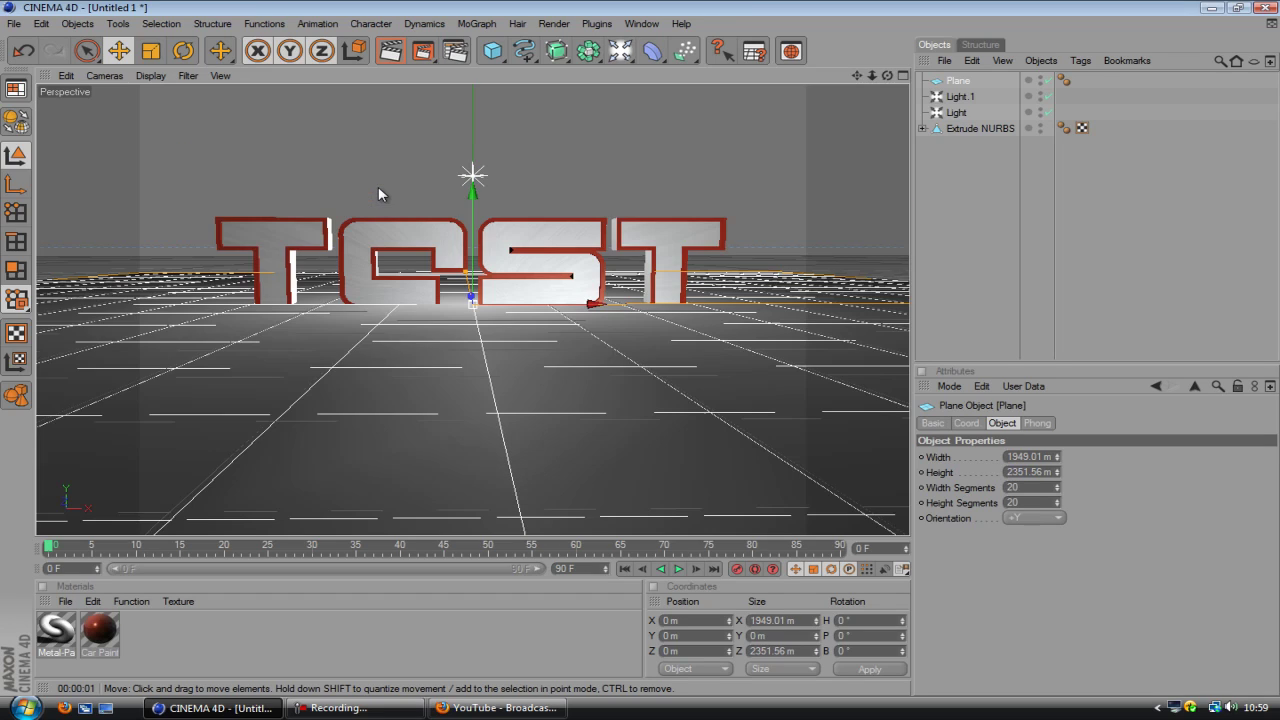
# - Place the plane at Y -6.213 m just under the letters and widen it to about 3398 m
pyautogui.moveTo(470, 213); pyautogui.dragTo(639, 350)
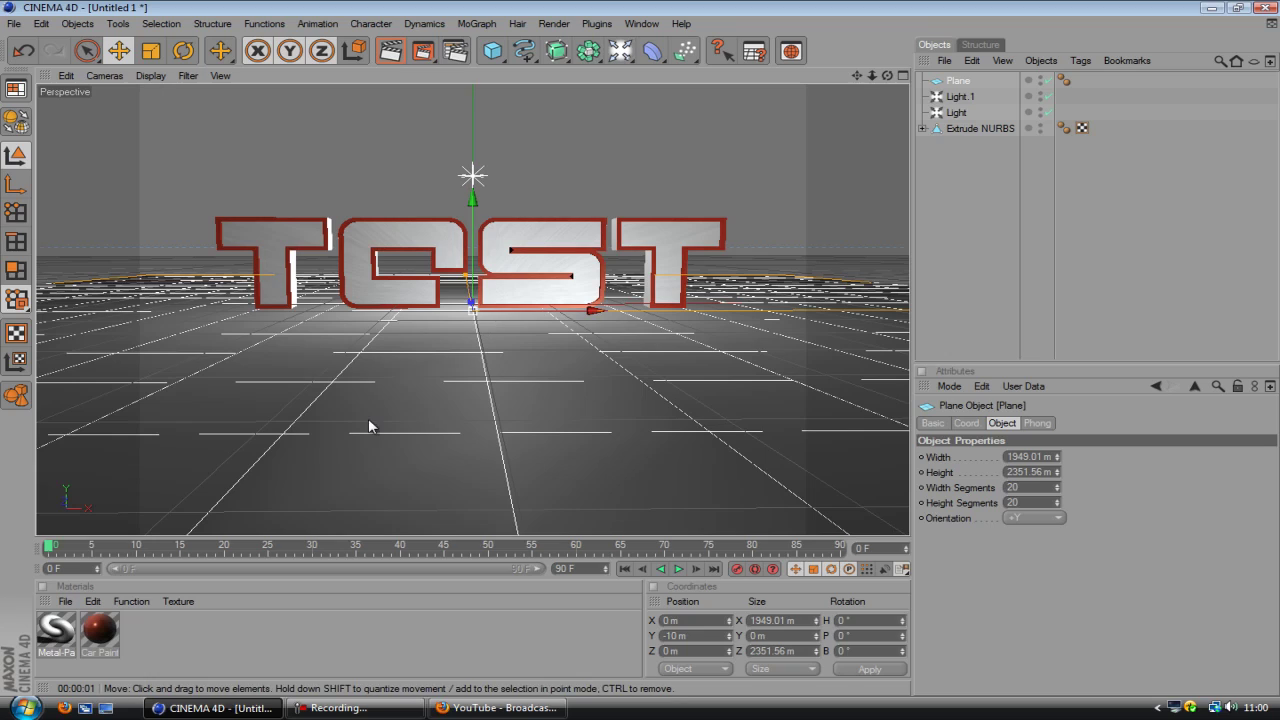
pyautogui.middleClick(420, 272)
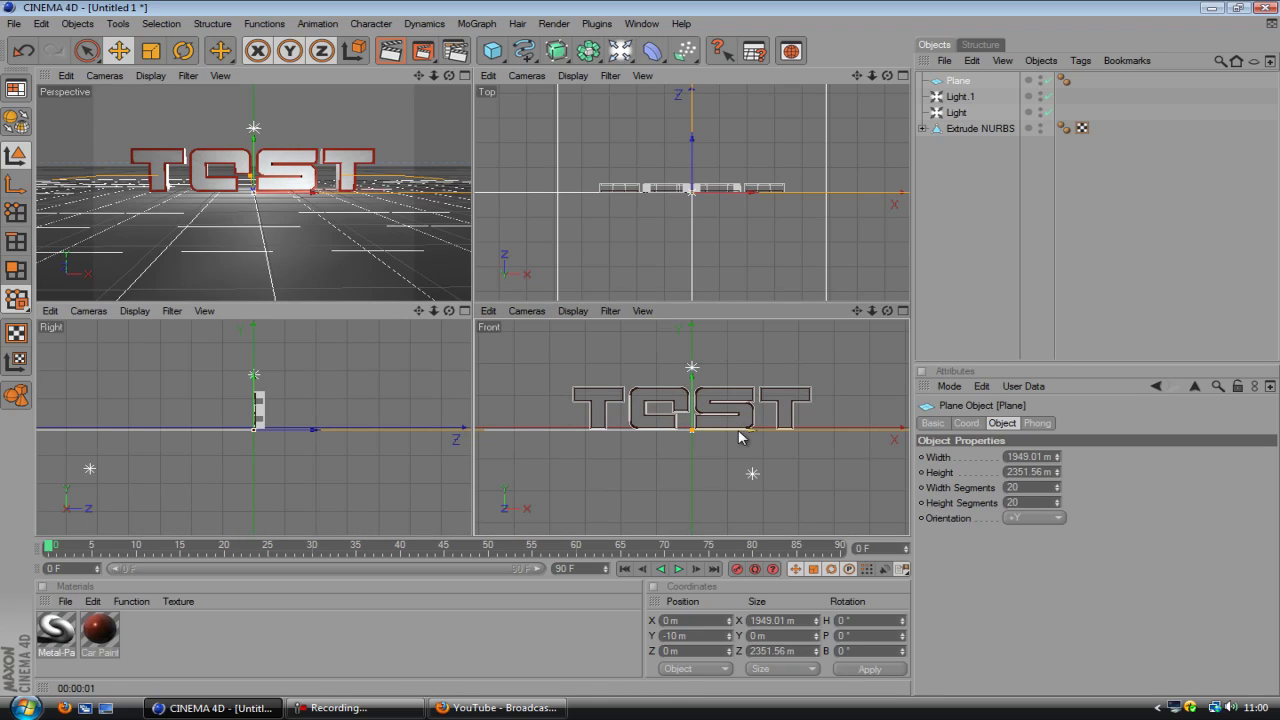
pyautogui.scroll(5, 645, 350)
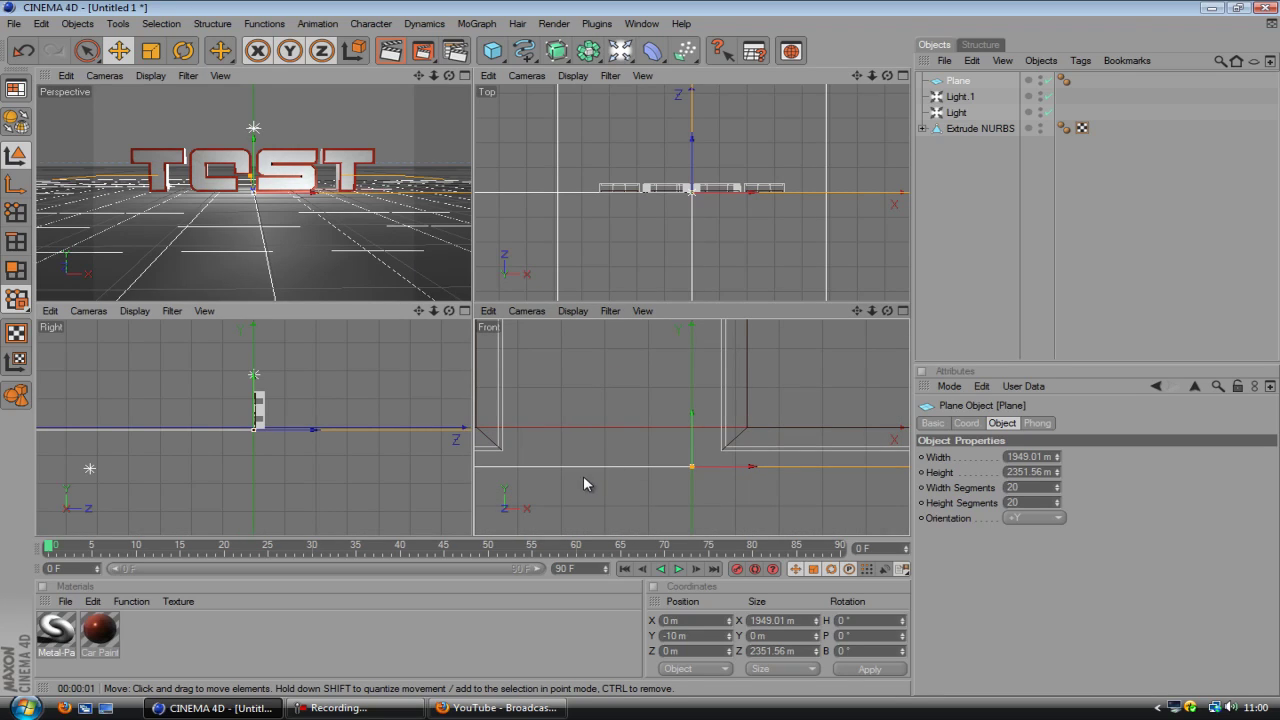
pyautogui.scroll(-2, 584, 478)
pyautogui.scroll(-3, 637, 347)
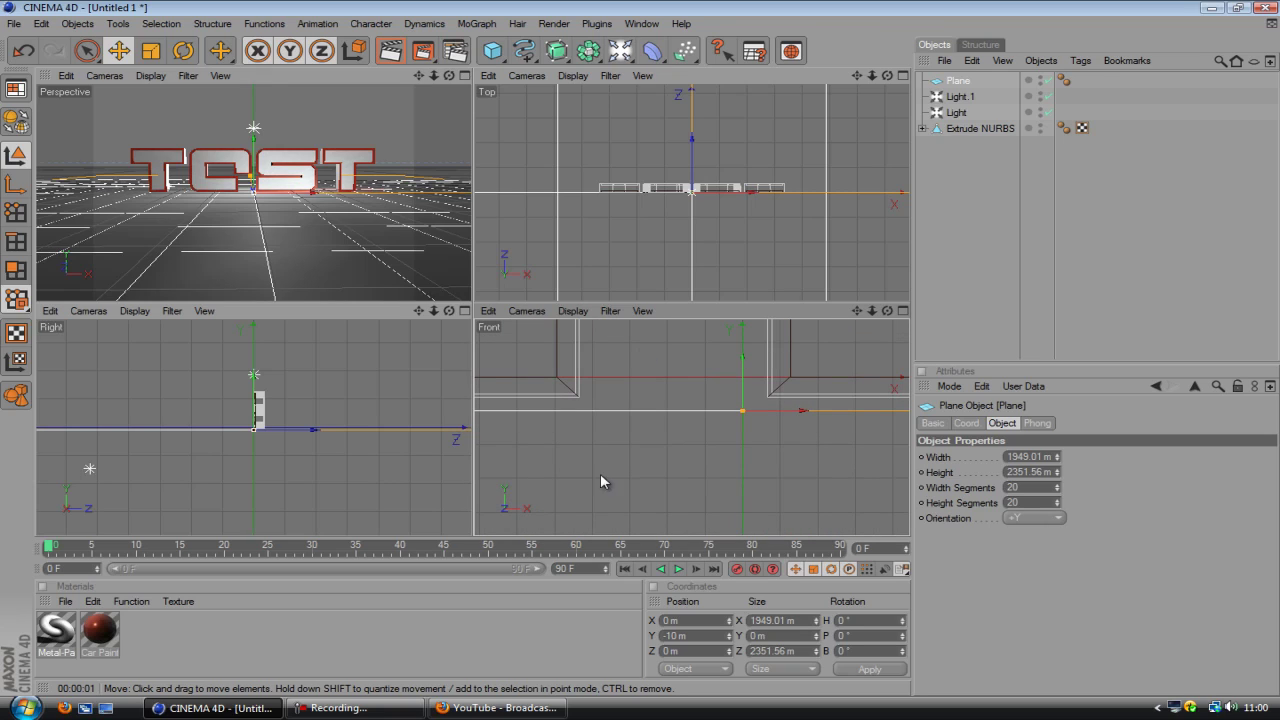
pyautogui.moveTo(730, 386); pyautogui.dragTo(639, 348)
pyautogui.scroll(-1, 730, 415)
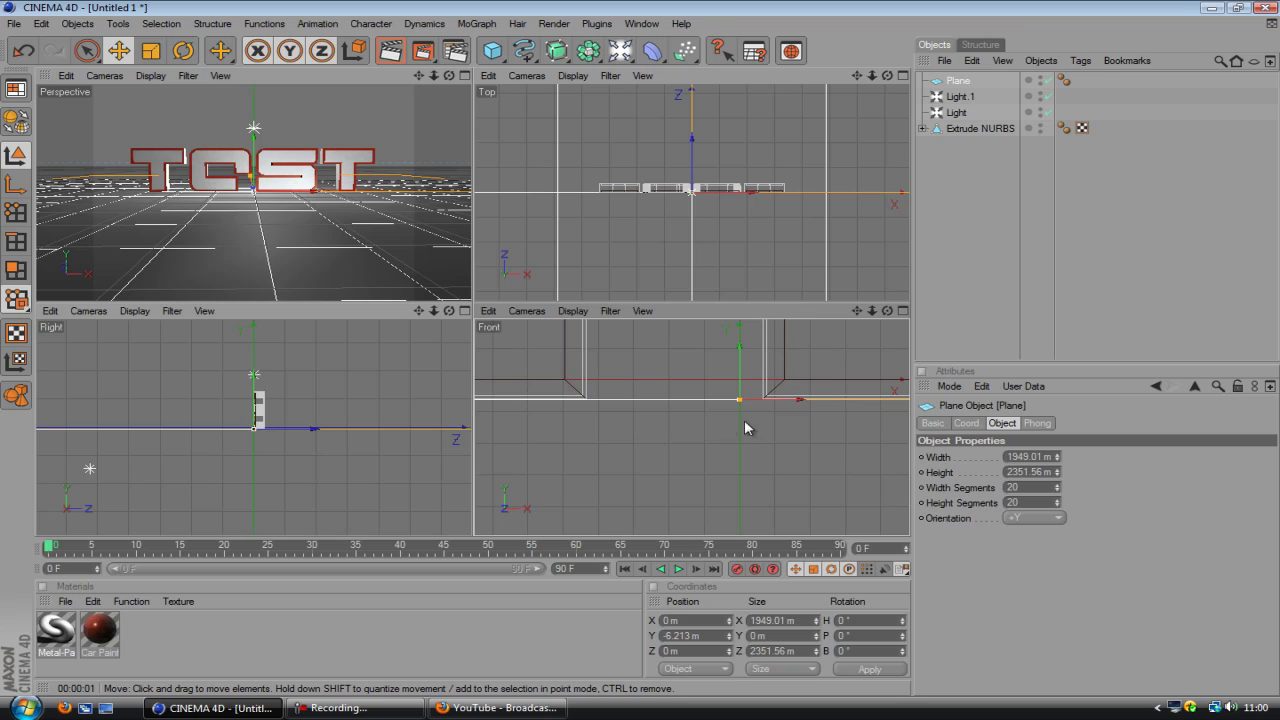
pyautogui.scroll(-1, 748, 428)
pyautogui.scroll(-3, 651, 354)
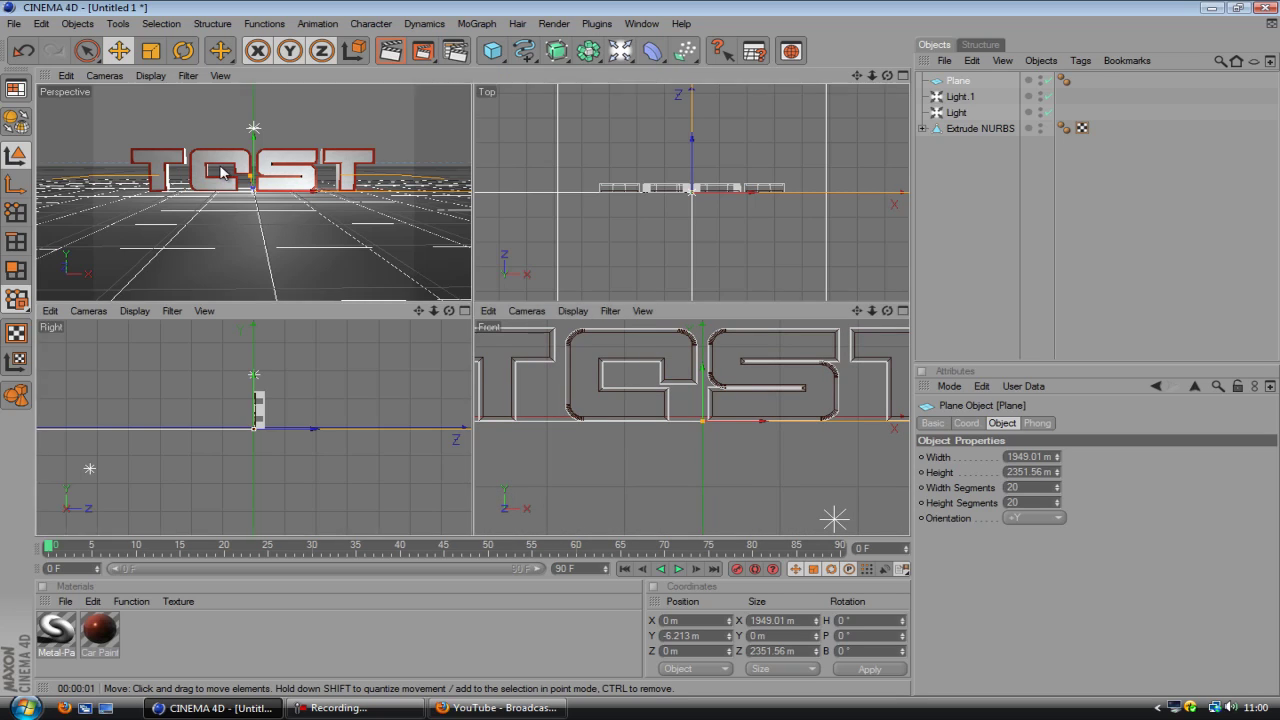
pyautogui.middleClick(267, 226)
pyautogui.middleClick(464, 385)
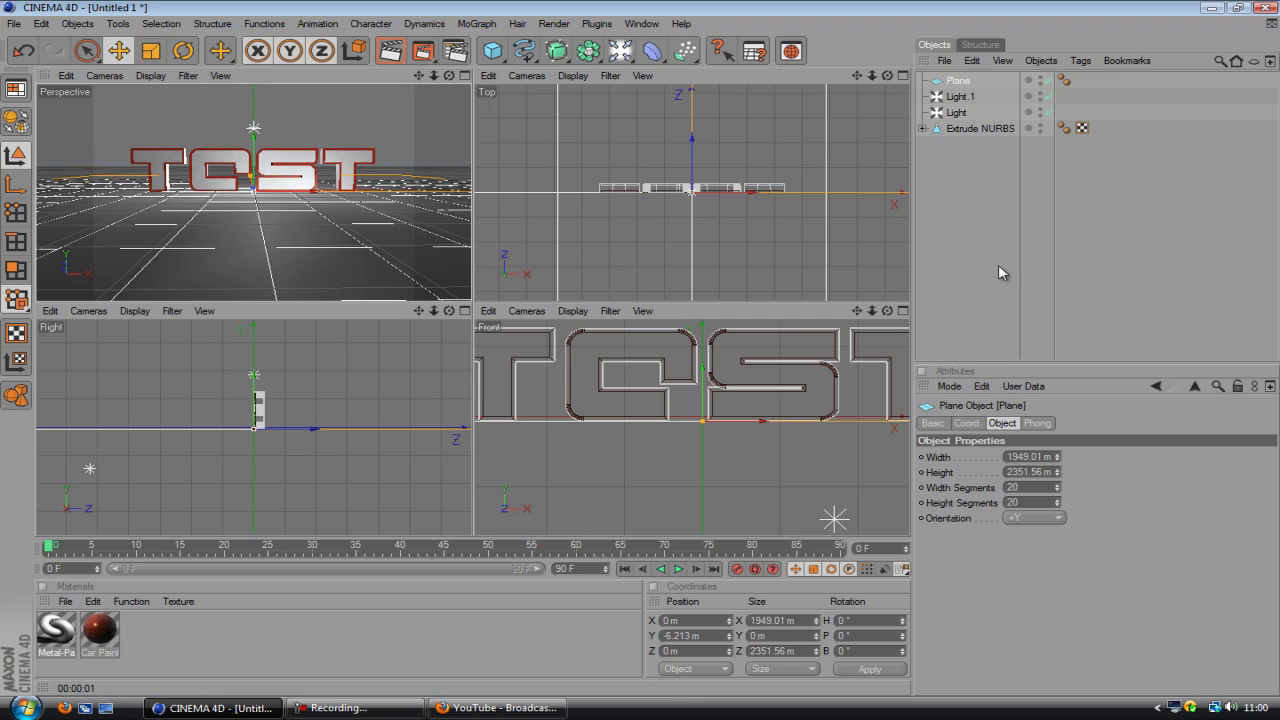
pyautogui.moveTo(851, 193); pyautogui.dragTo(930, 195)
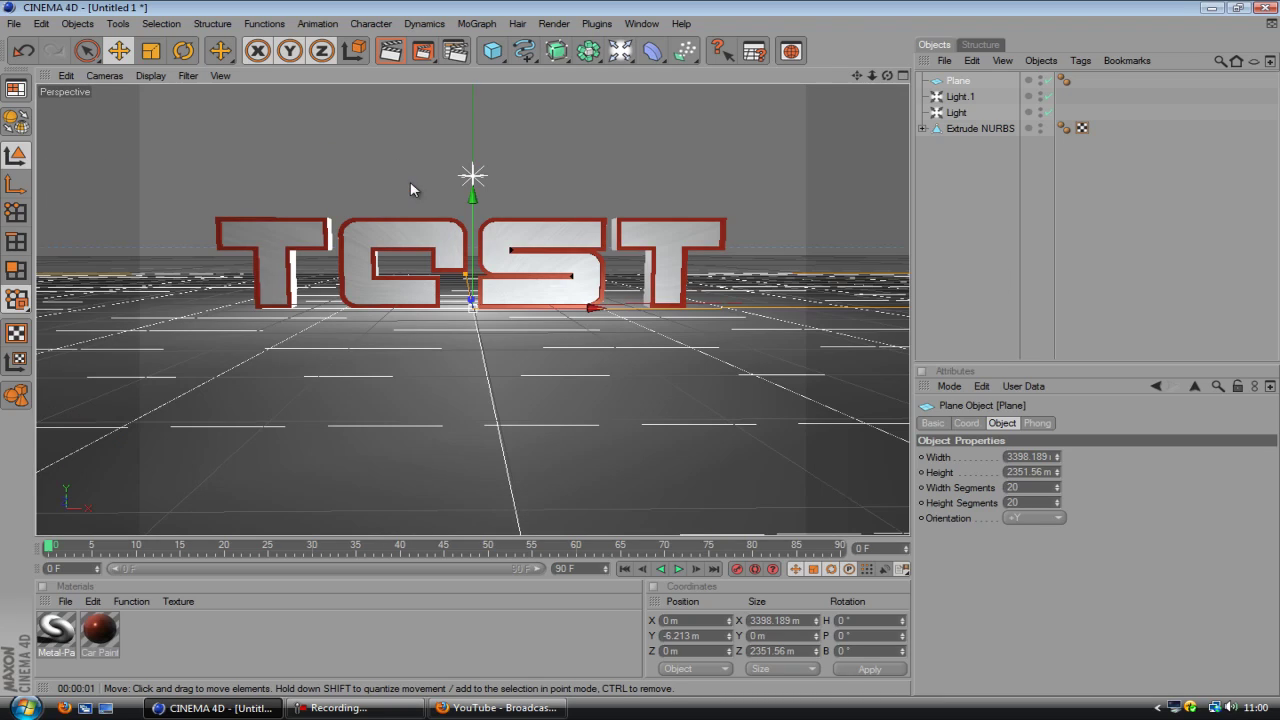
pyautogui.middleClick(414, 185)
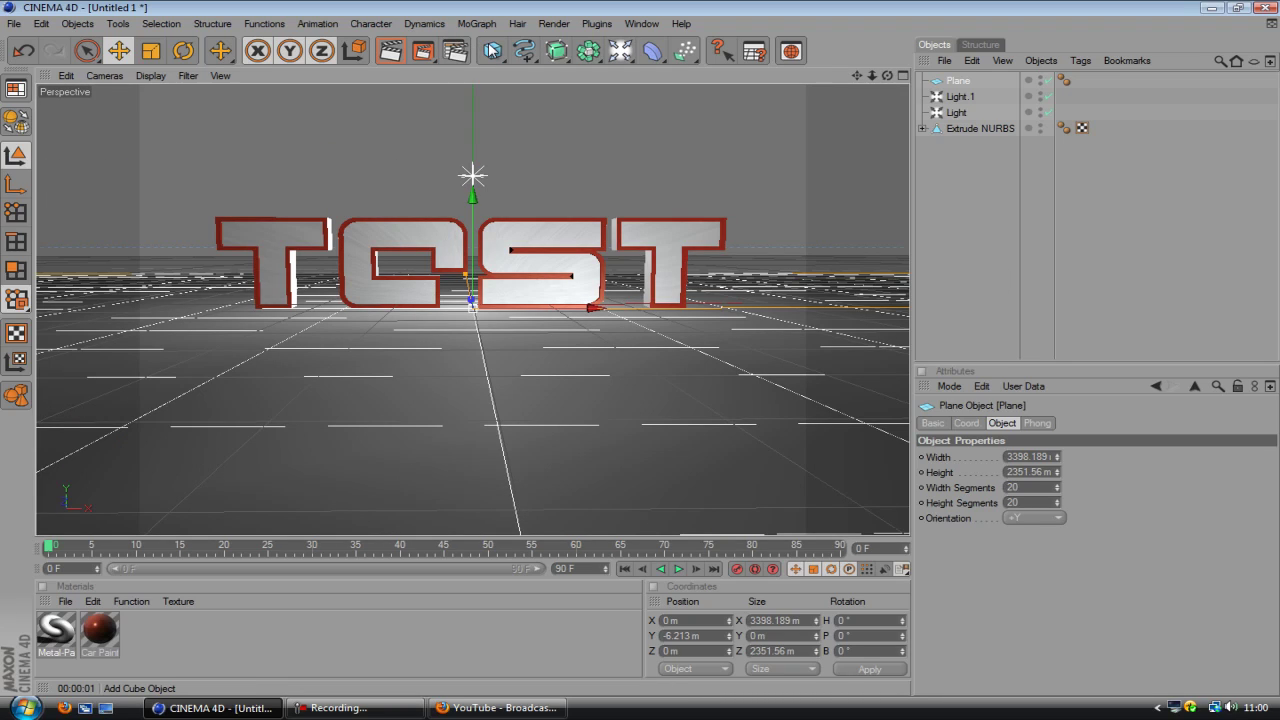
# - Load the Faded Floor reflection material preset from the Faded Floors library
pyautogui.click(66, 601)
pyautogui.moveTo(240, 549)
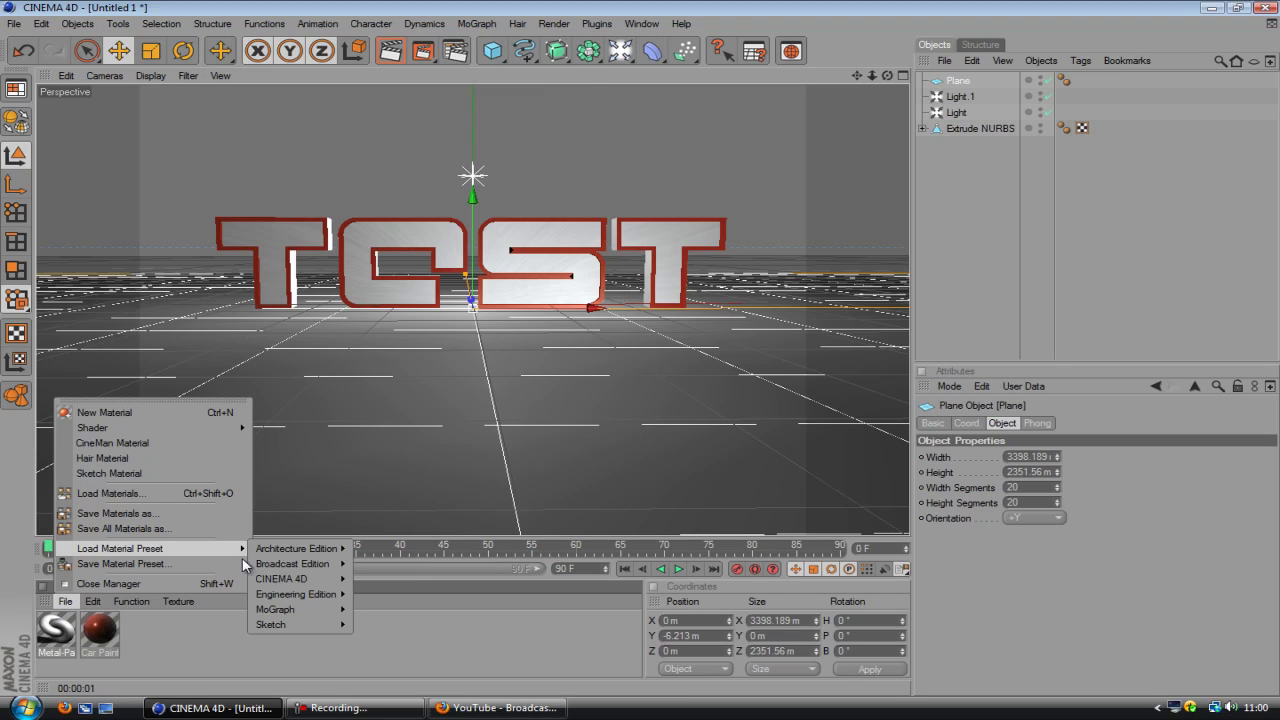
pyautogui.moveTo(282, 579)
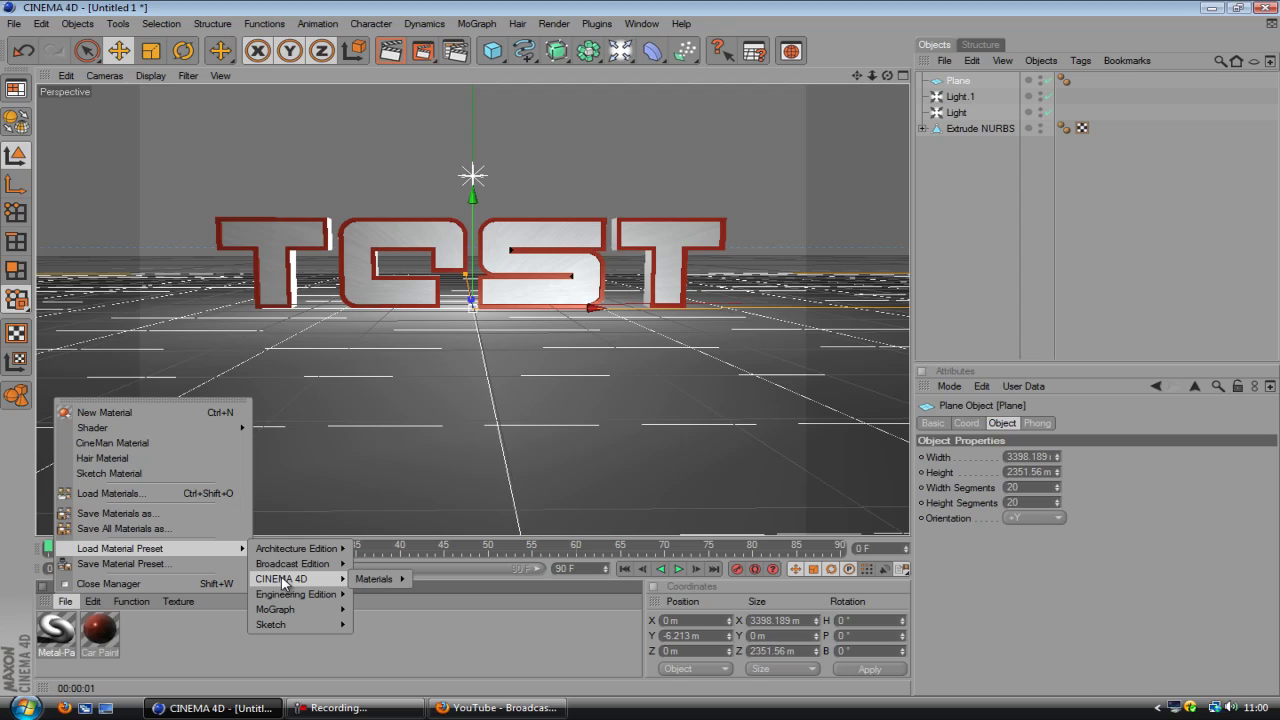
pyautogui.moveTo(398, 583)
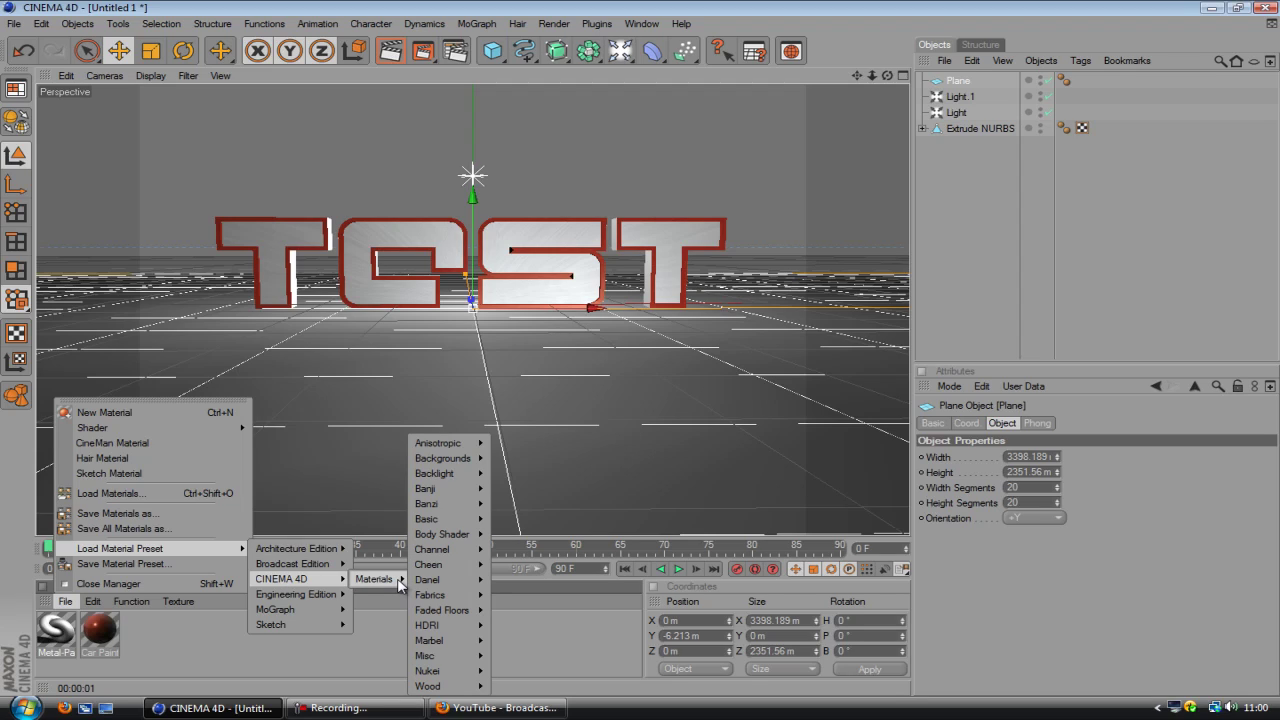
pyautogui.moveTo(480, 615)
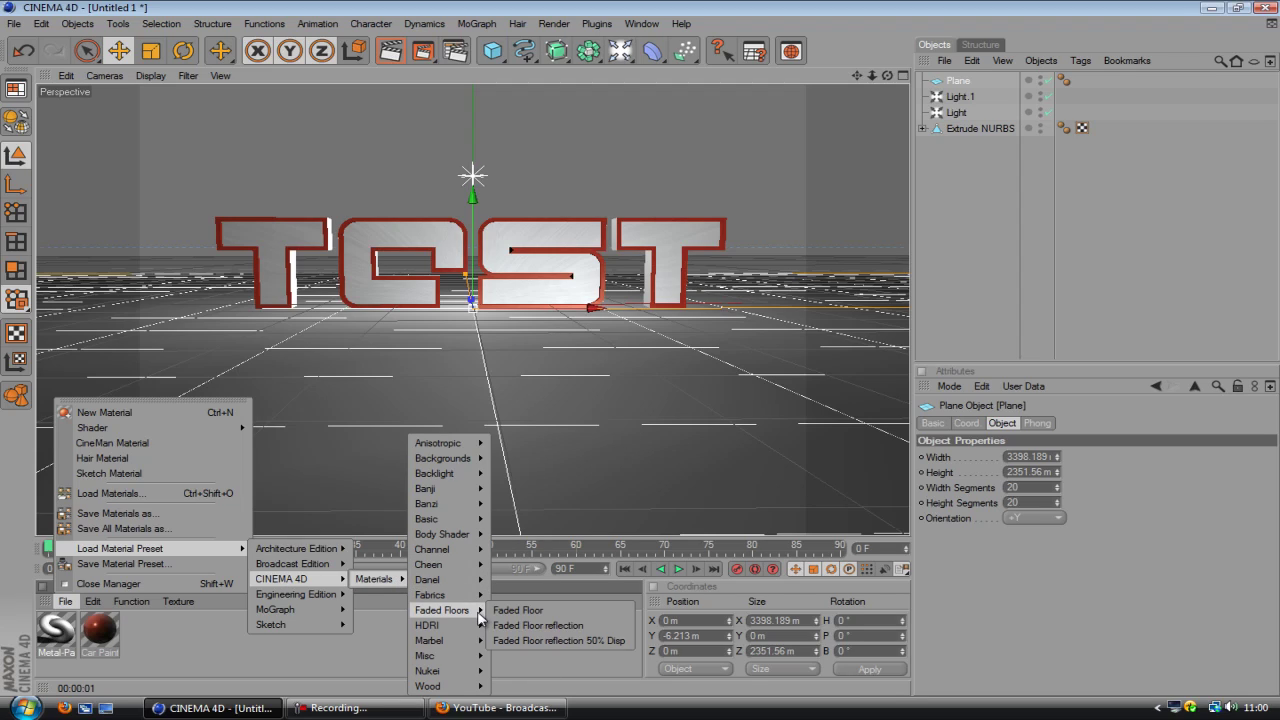
pyautogui.click(568, 624)
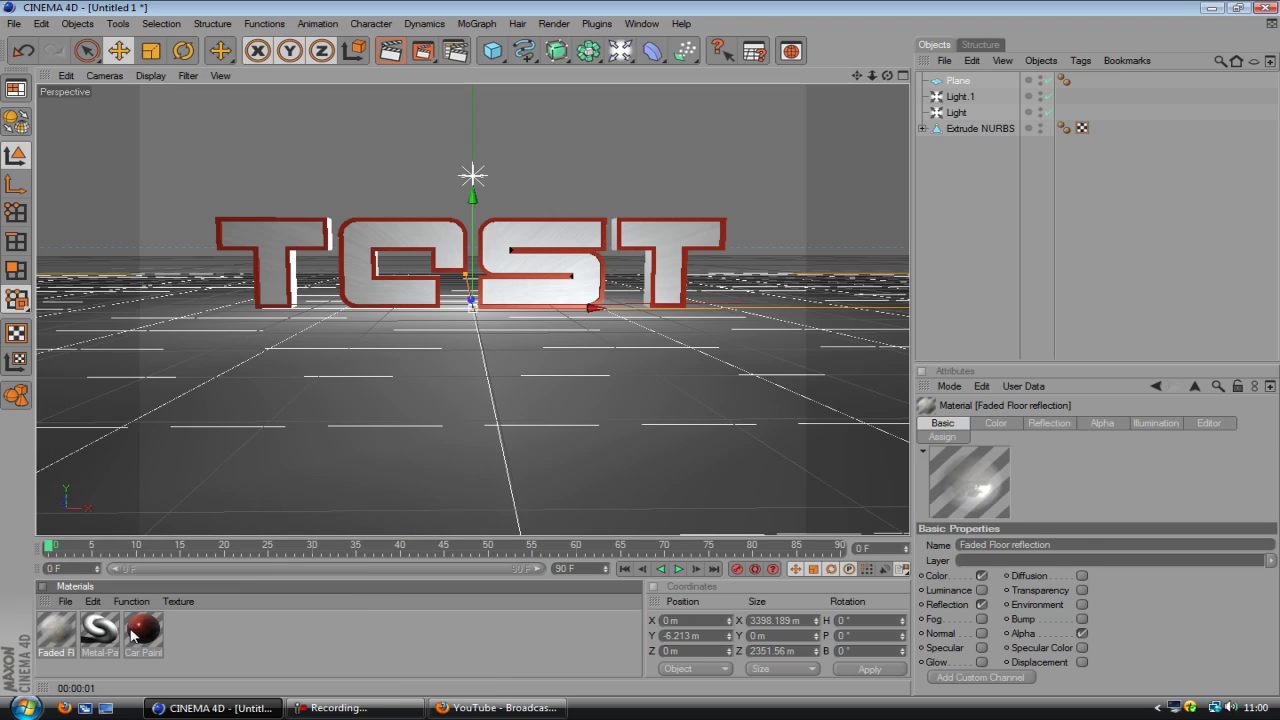
# - Apply Faded Floor reflection to the plane and render to see TEST mirrored
pyautogui.moveTo(66, 622); pyautogui.dragTo(260, 518)
pyautogui.moveTo(321, 478); pyautogui.dragTo(375, 438)
pyautogui.click(390, 52)
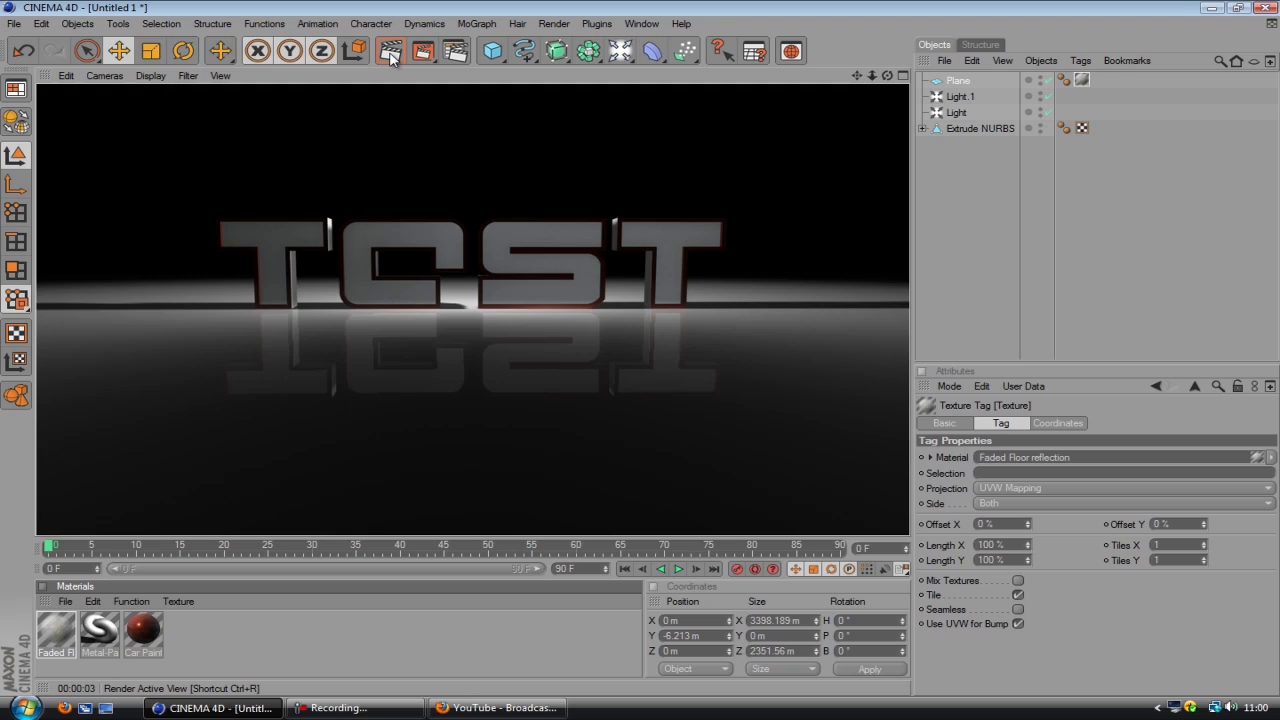
# - Put a Metal texture into the floor material's Color channel
pyautogui.doubleClick(1080, 80)
pyautogui.click(1052, 425)
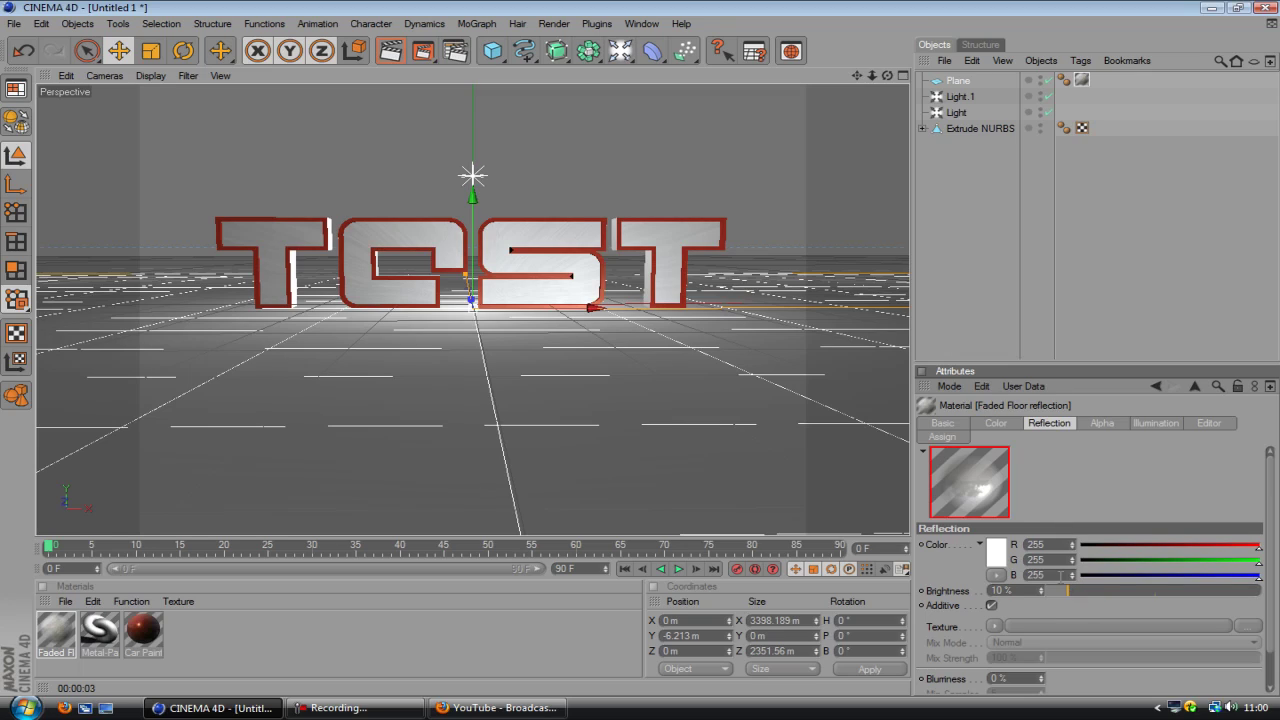
pyautogui.click(995, 424)
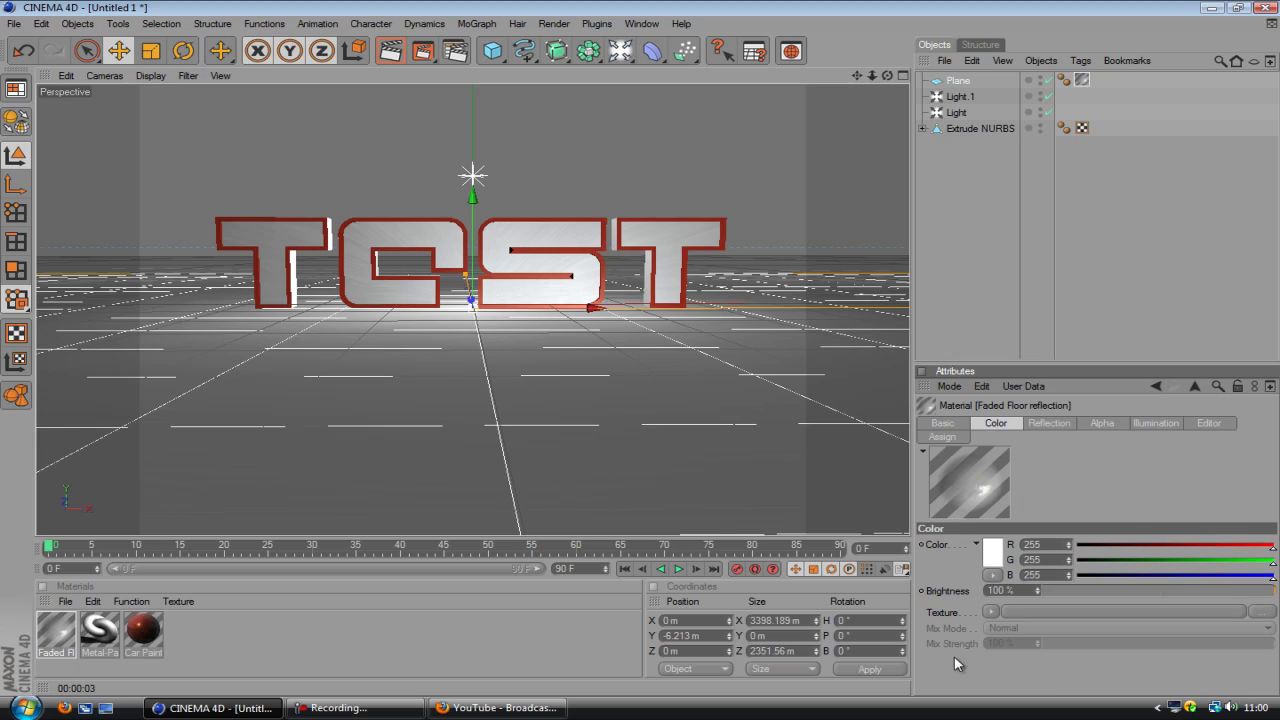
pyautogui.click(992, 610)
pyautogui.moveTo(1006, 538)
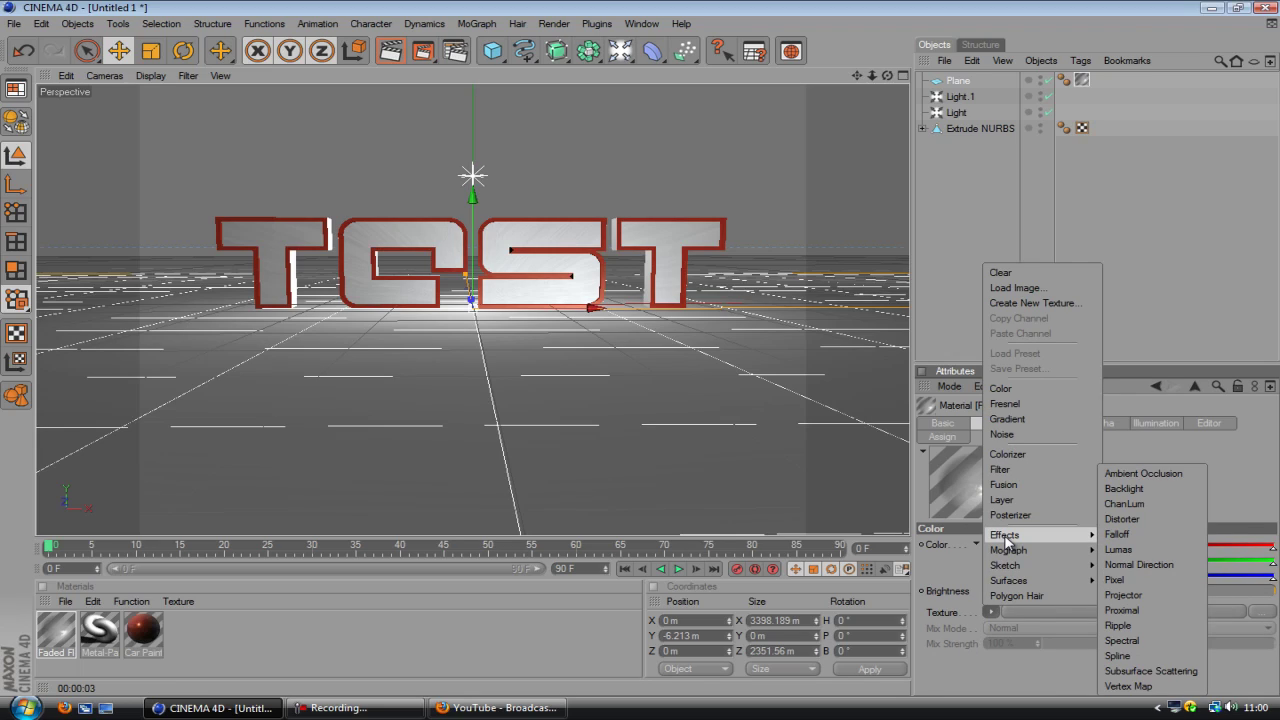
pyautogui.moveTo(1018, 590)
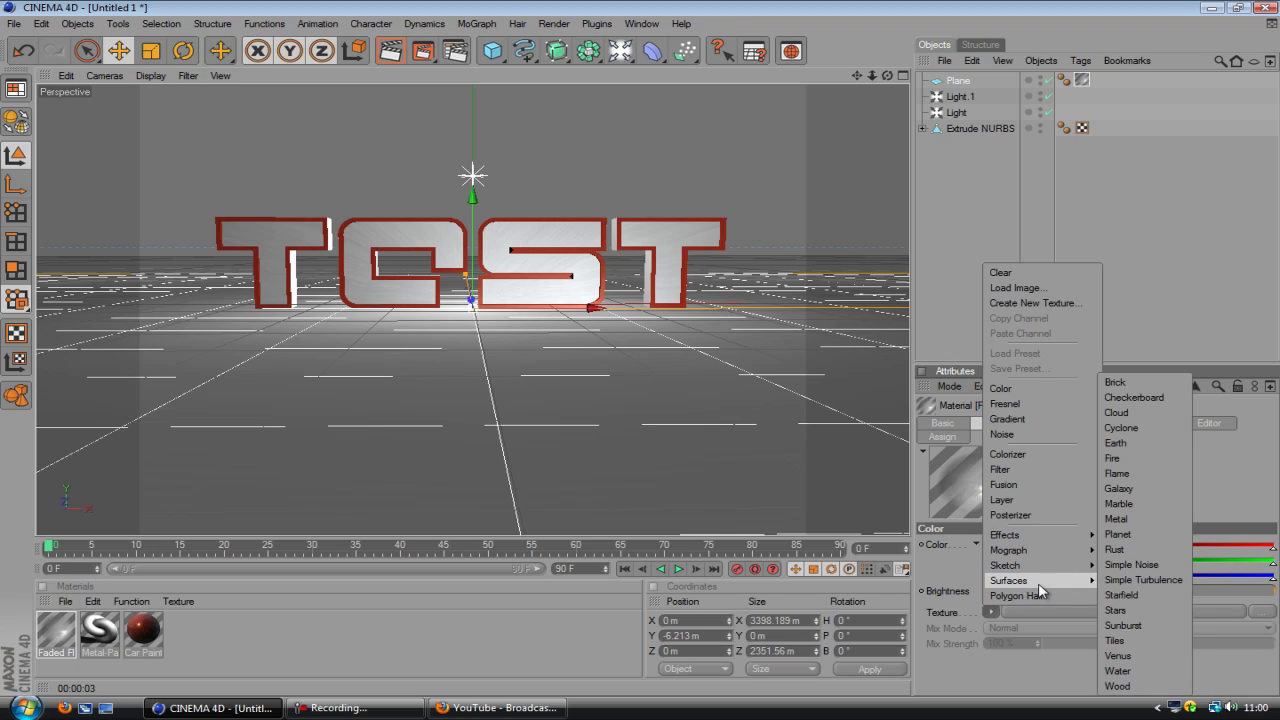
pyautogui.click(1150, 521)
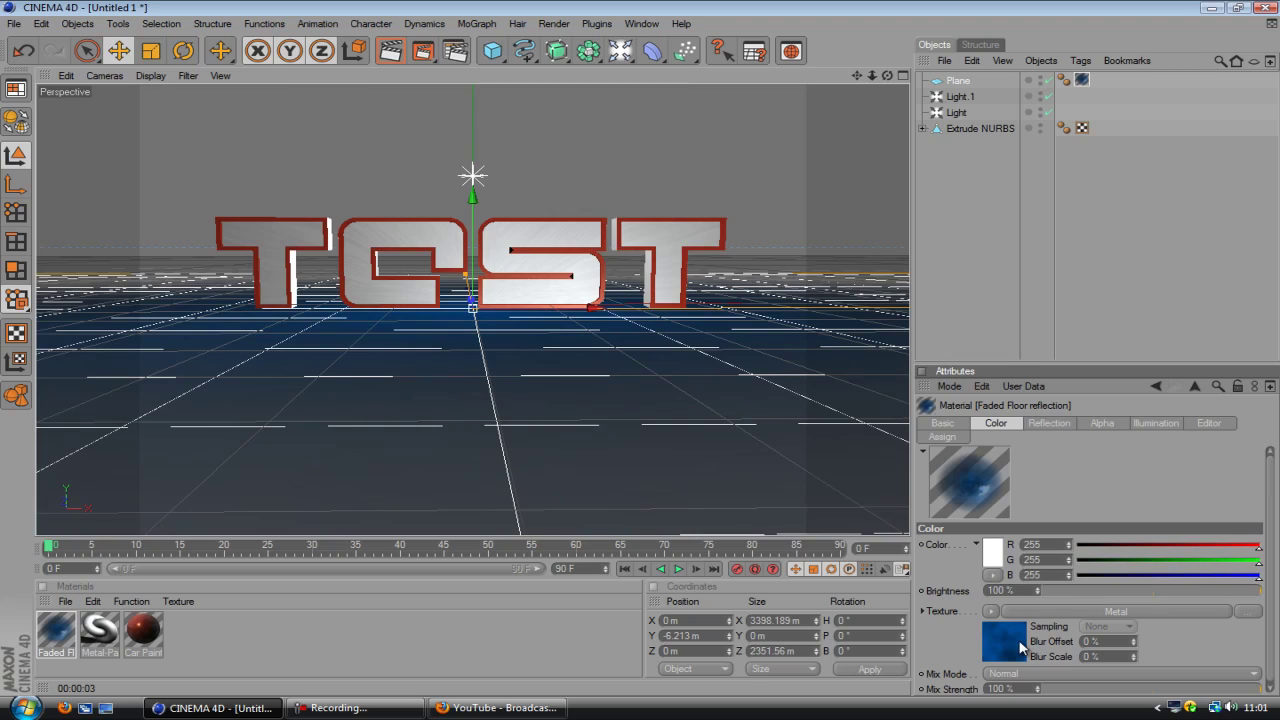
# - Change the Metal gradient's blue knot to grey and render the darker floor
pyautogui.click(1019, 642)
pyautogui.doubleClick(1272, 541)
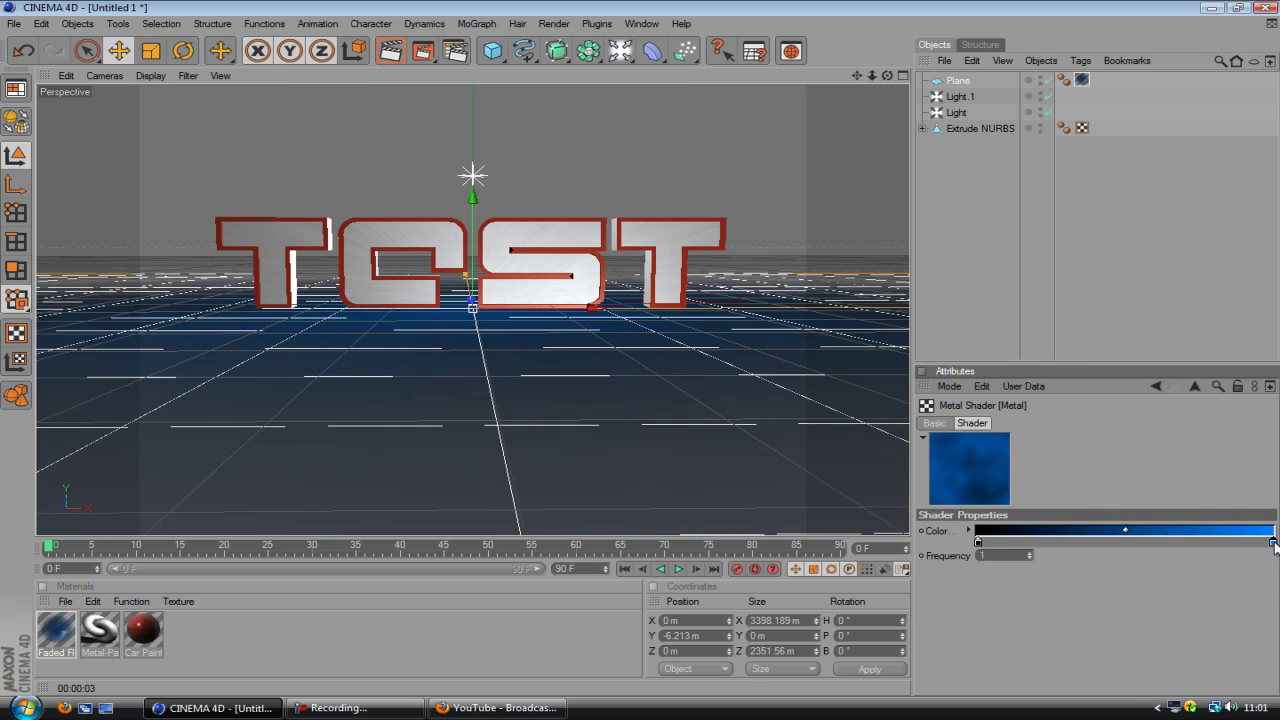
pyautogui.moveTo(1072, 575); pyautogui.dragTo(1024, 537)
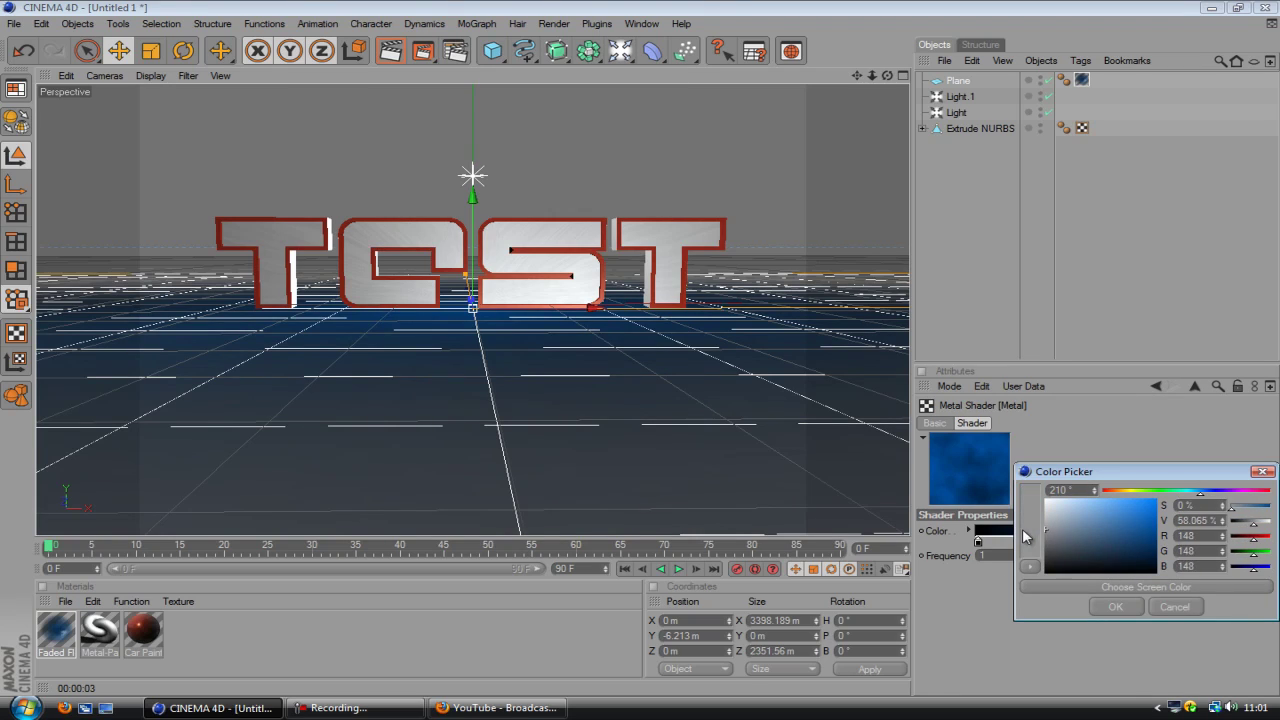
pyautogui.click(1117, 604)
pyautogui.click(393, 54)
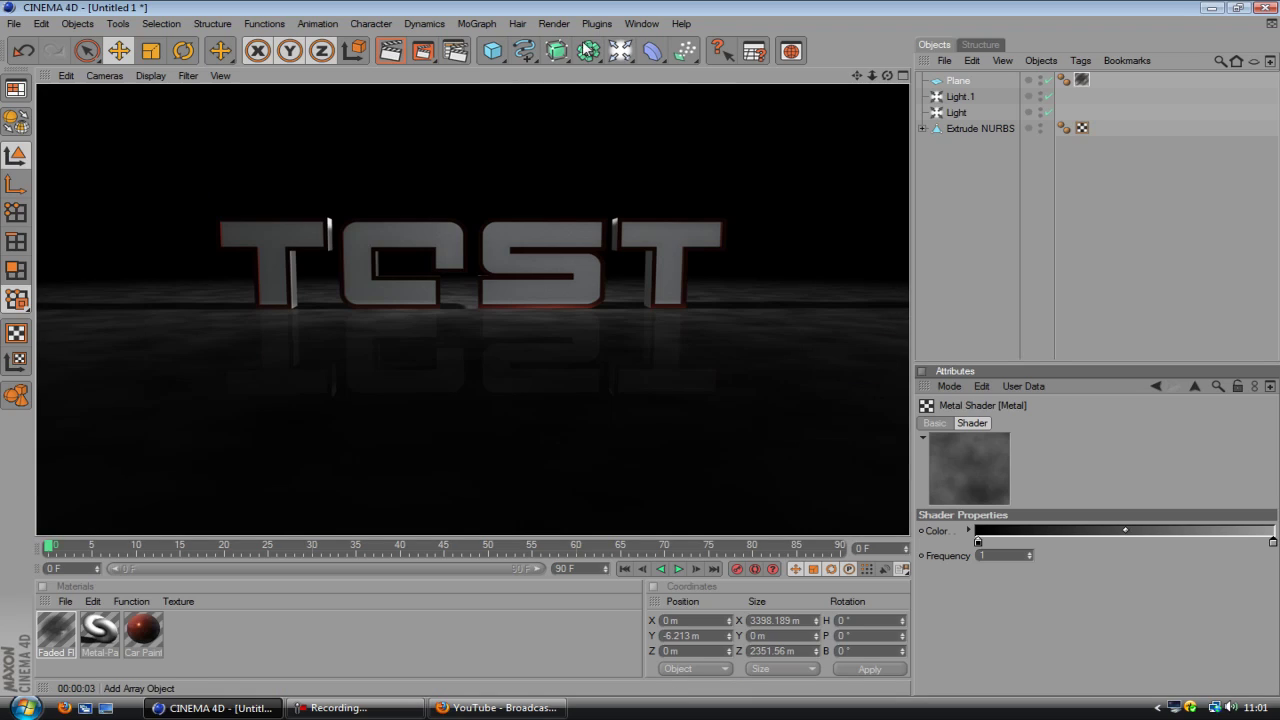
# - Add a Sky object with a new luminous white Mat material, then render
pyautogui.moveTo(620, 51); pyautogui.dragTo(880, 123)
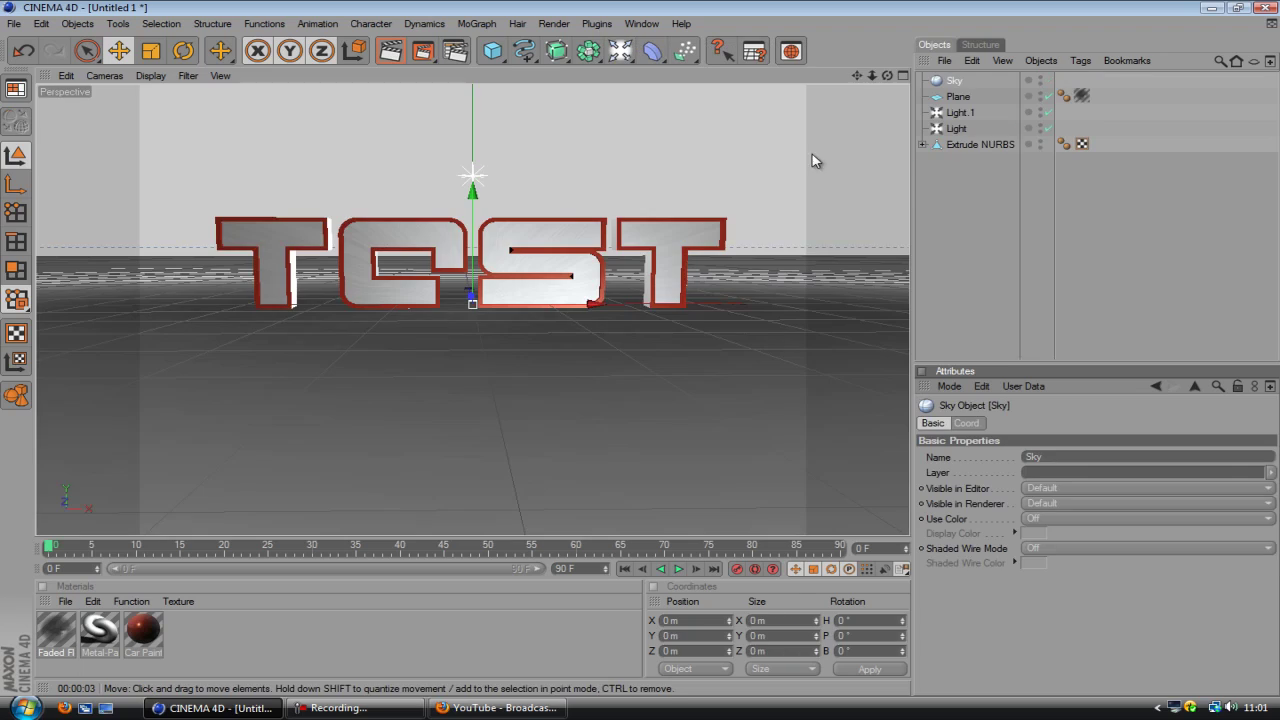
pyautogui.click(65, 601)
pyautogui.click(103, 418)
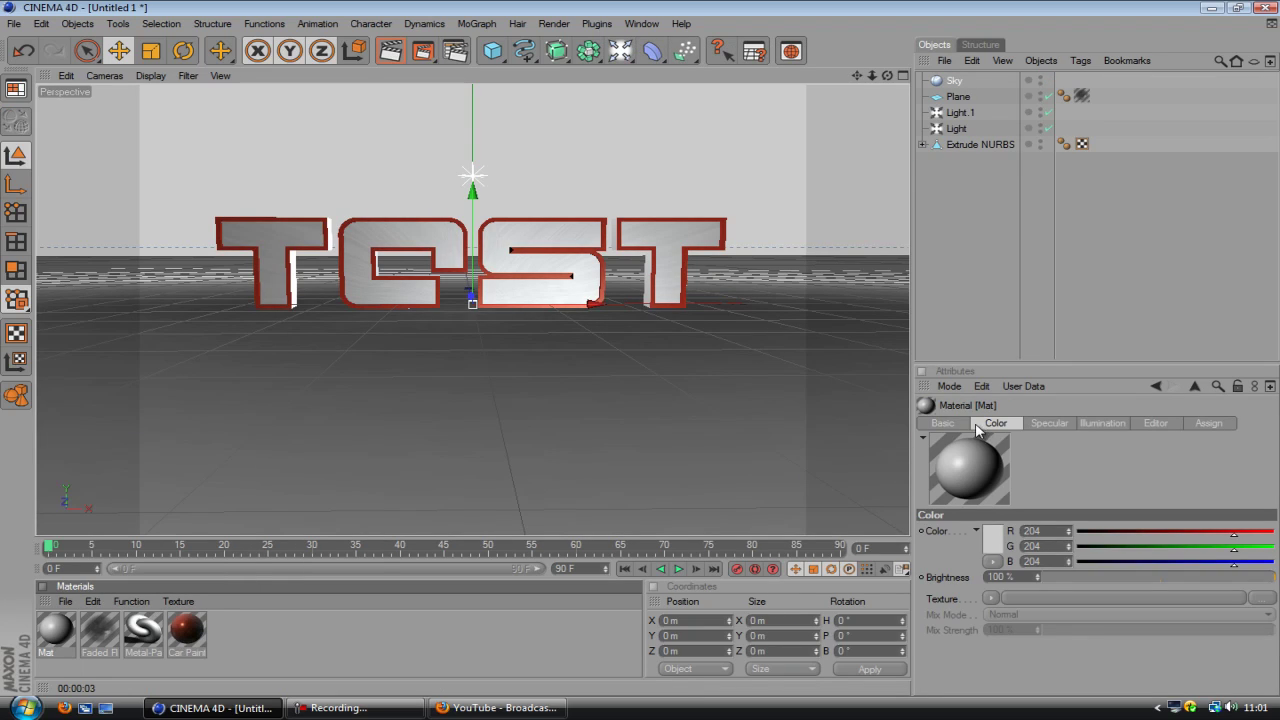
pyautogui.click(973, 513)
pyautogui.click(981, 577)
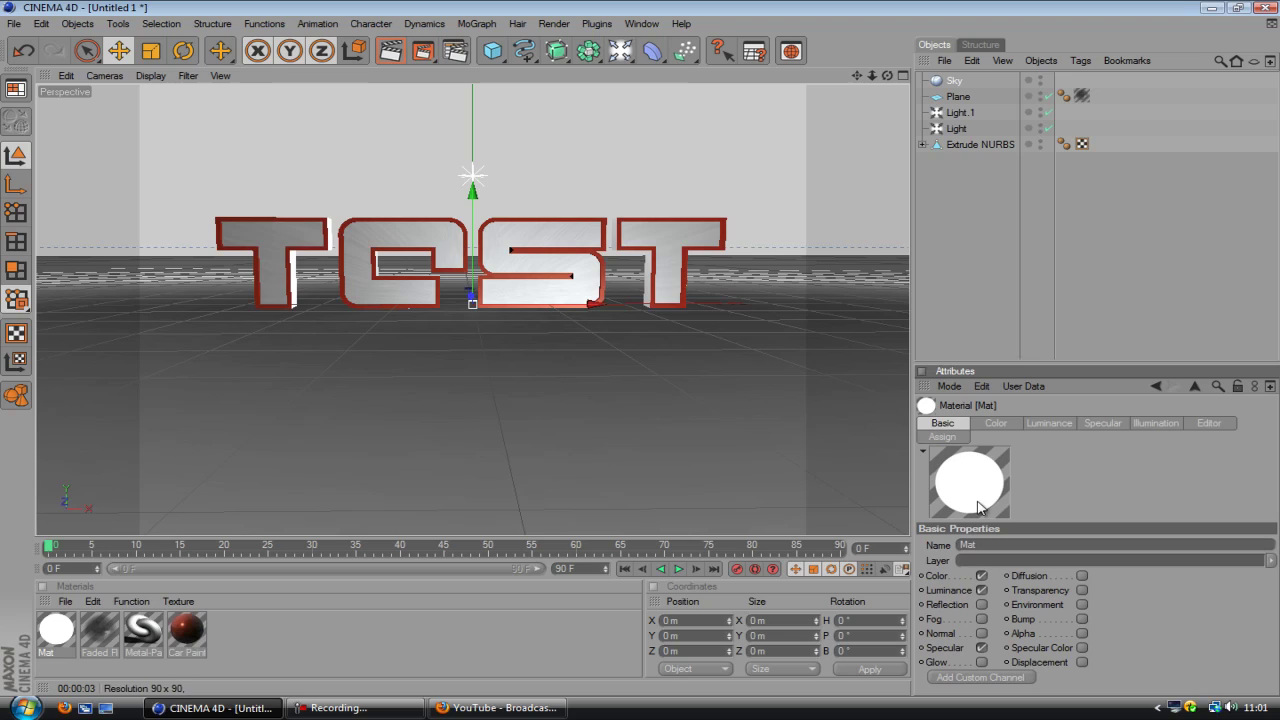
pyautogui.moveTo(984, 290); pyautogui.dragTo(955, 80)
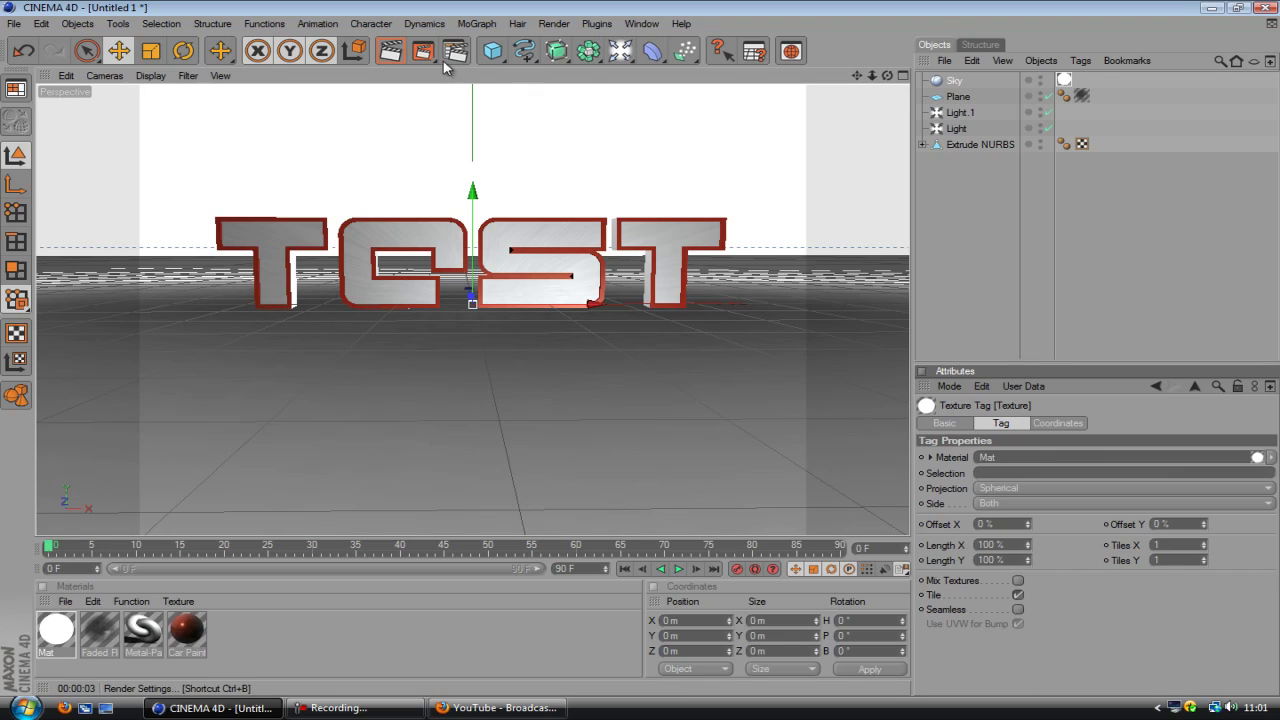
pyautogui.click(404, 52)
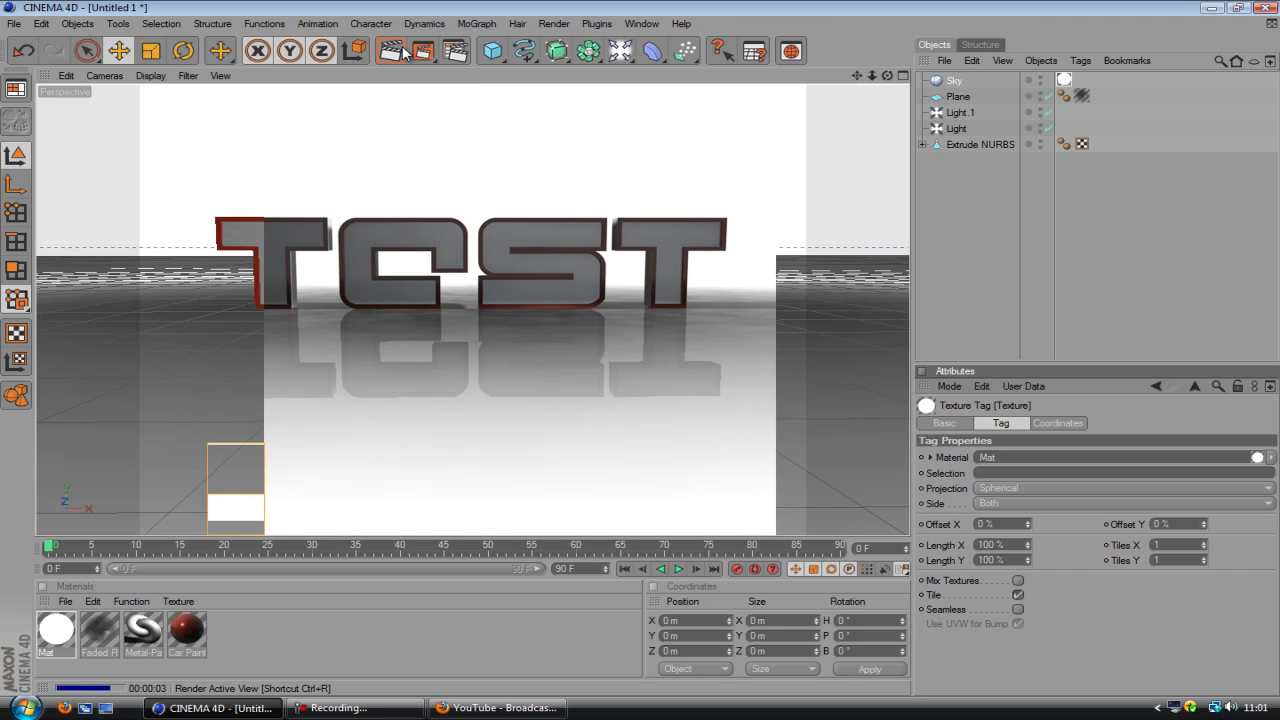
# - Move Light.1 in the Top and Front views to X -18.744, Y -58.567, Z -613.547 m
pyautogui.click(959, 114)
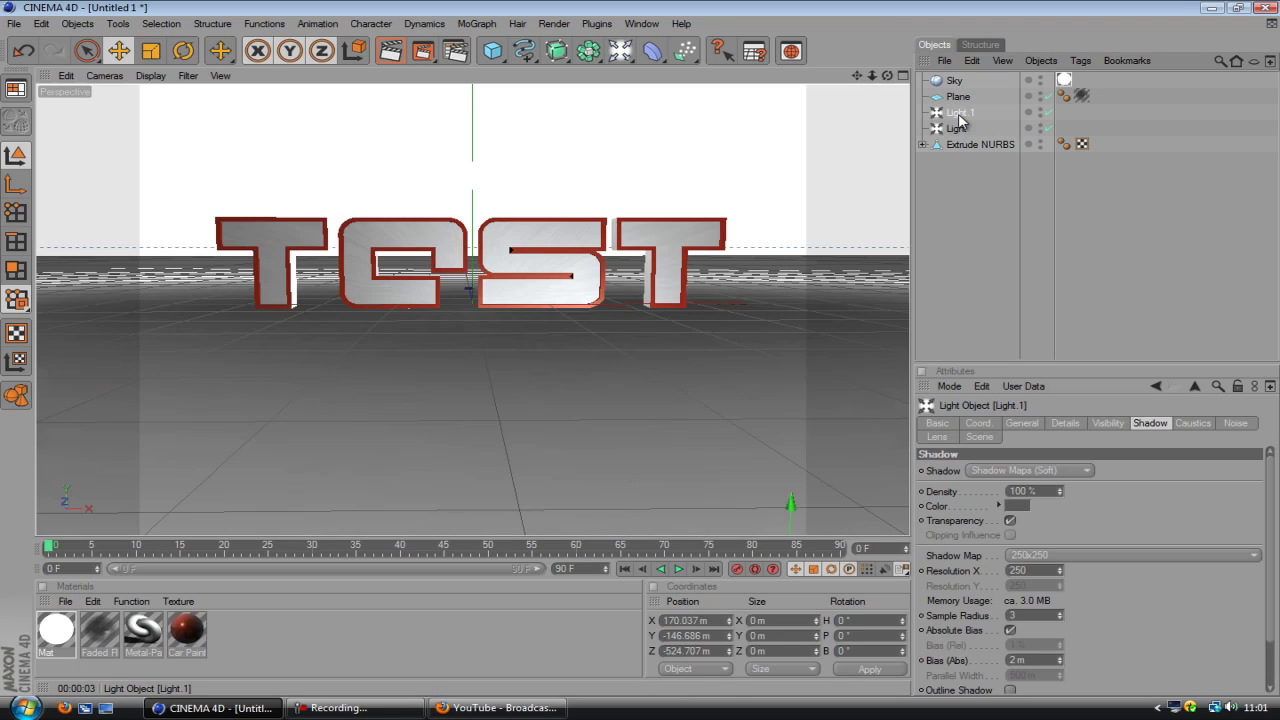
pyautogui.click(957, 128)
pyautogui.middleClick(694, 209)
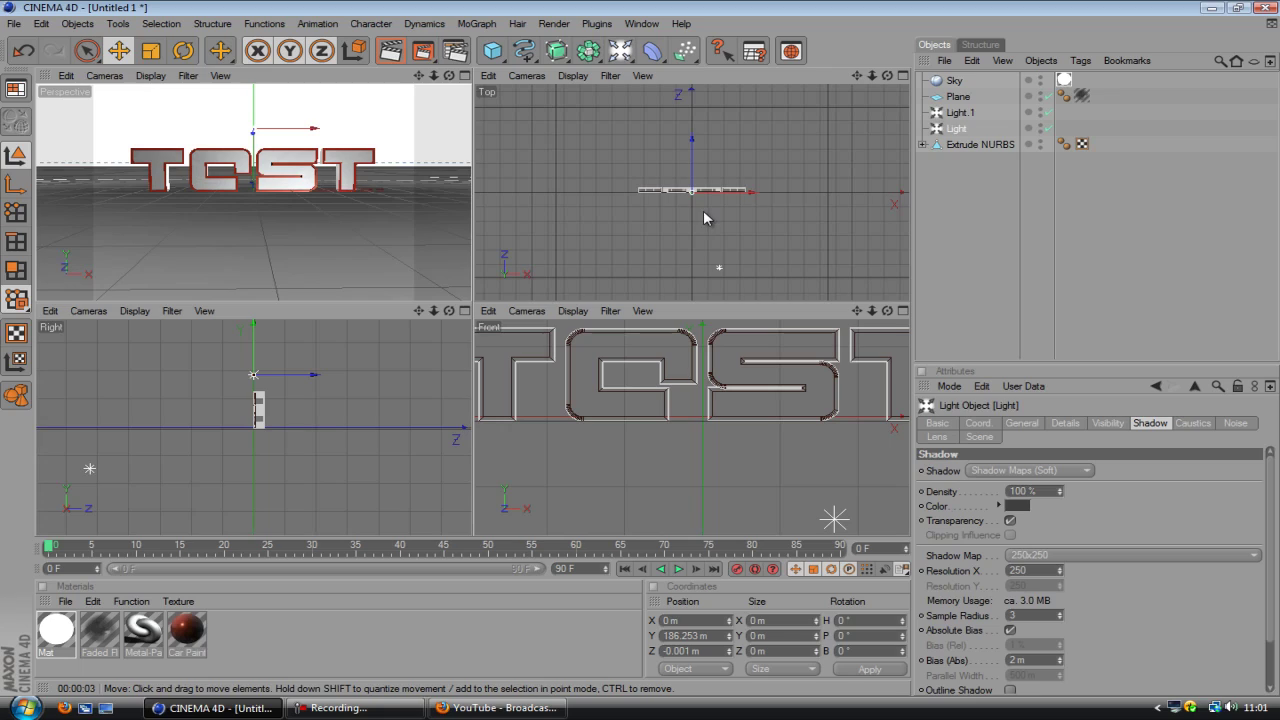
pyautogui.click(719, 266)
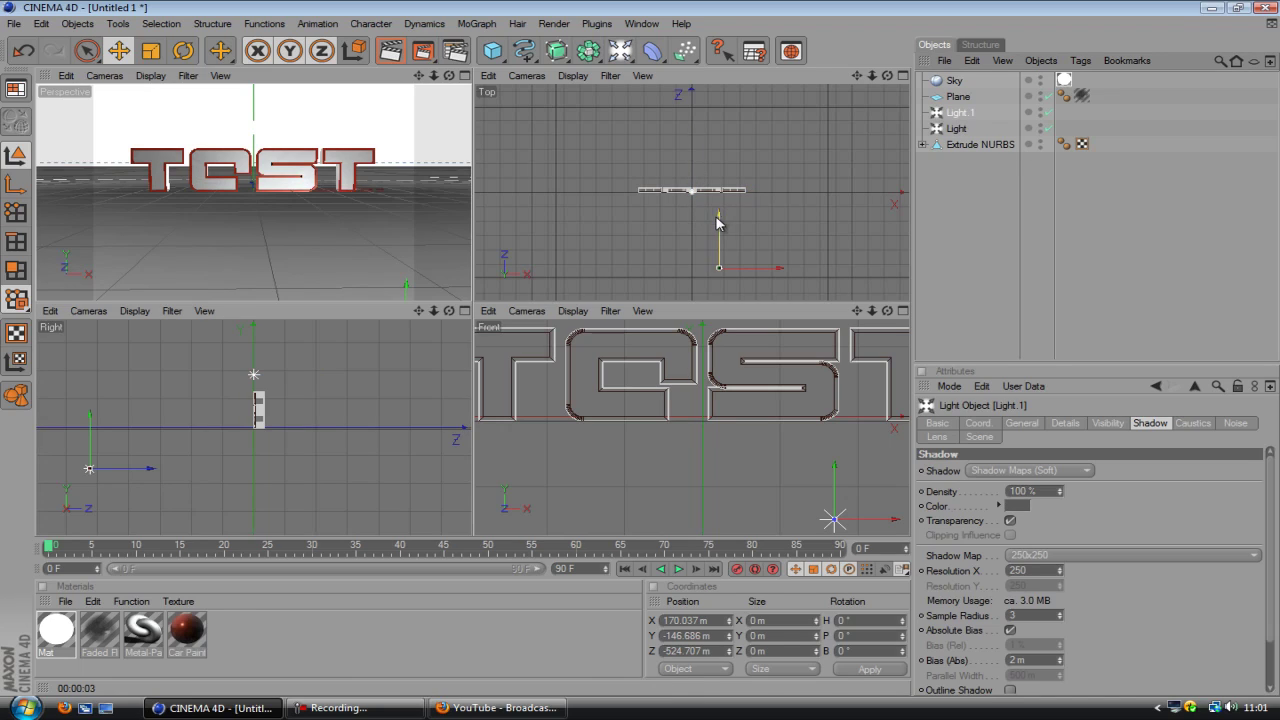
pyautogui.moveTo(745, 268); pyautogui.dragTo(640, 308)
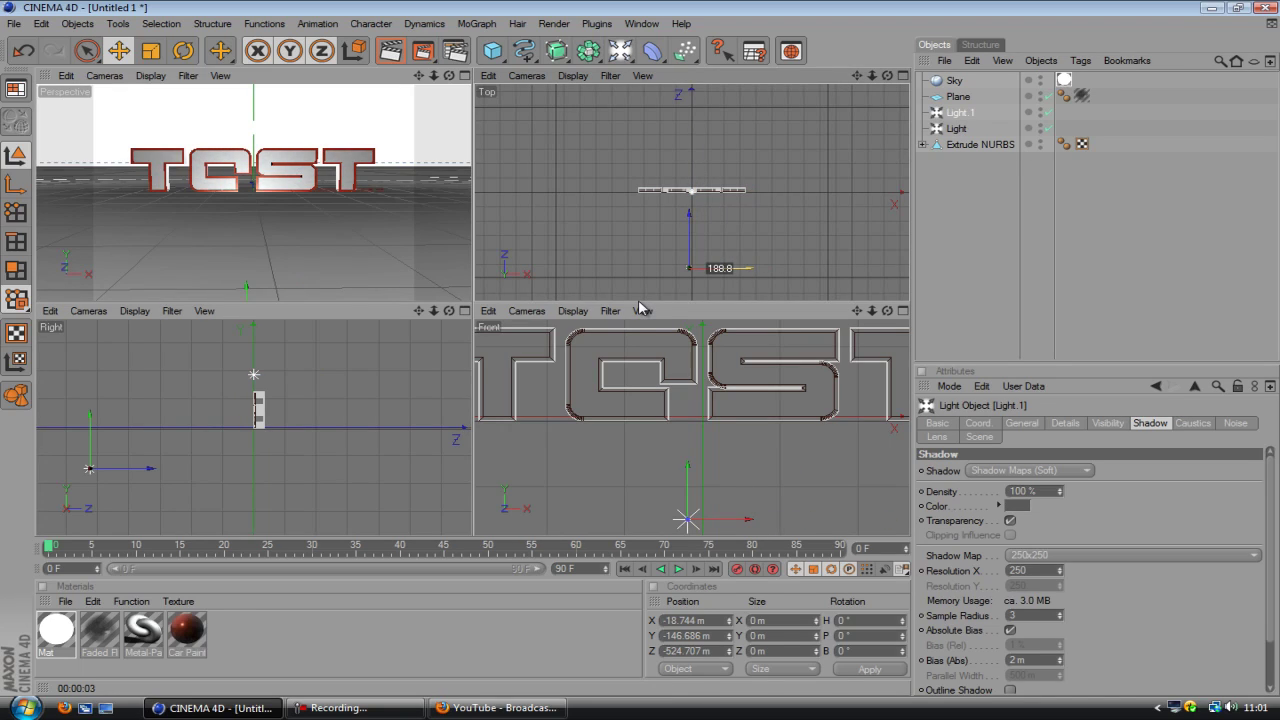
pyautogui.moveTo(691, 240); pyautogui.dragTo(689, 274)
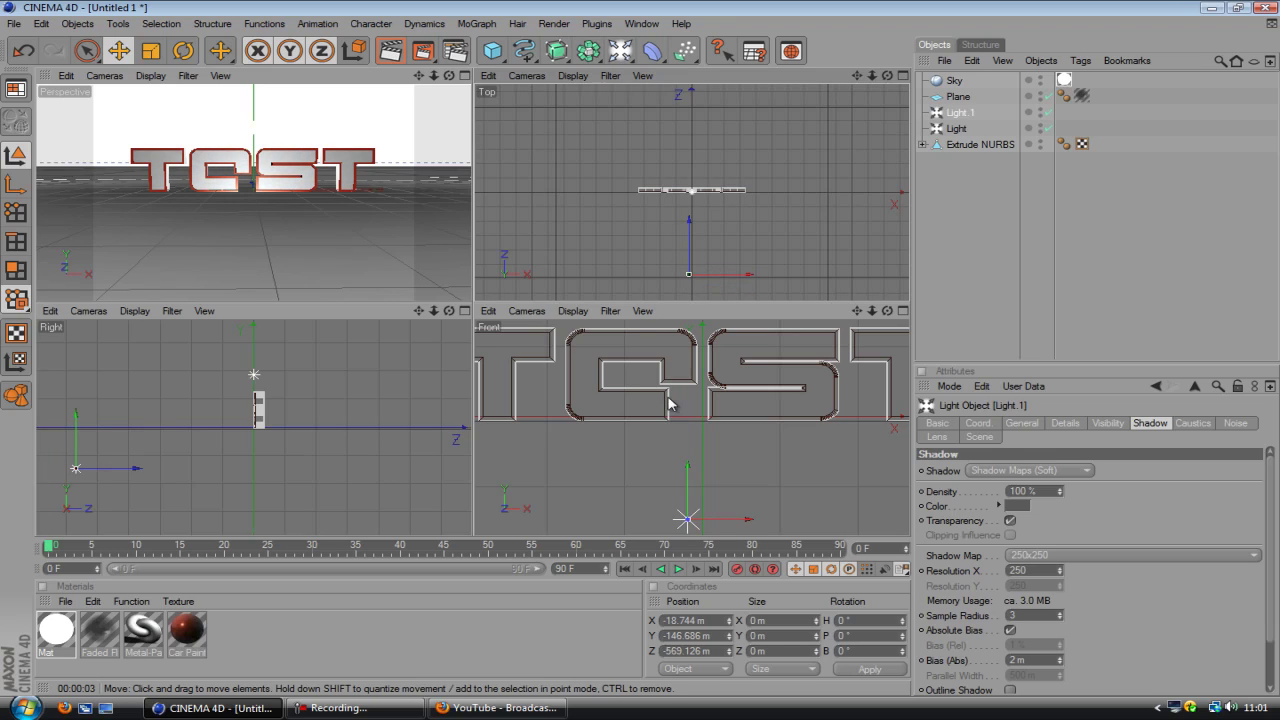
pyautogui.moveTo(687, 462); pyautogui.dragTo(687, 401)
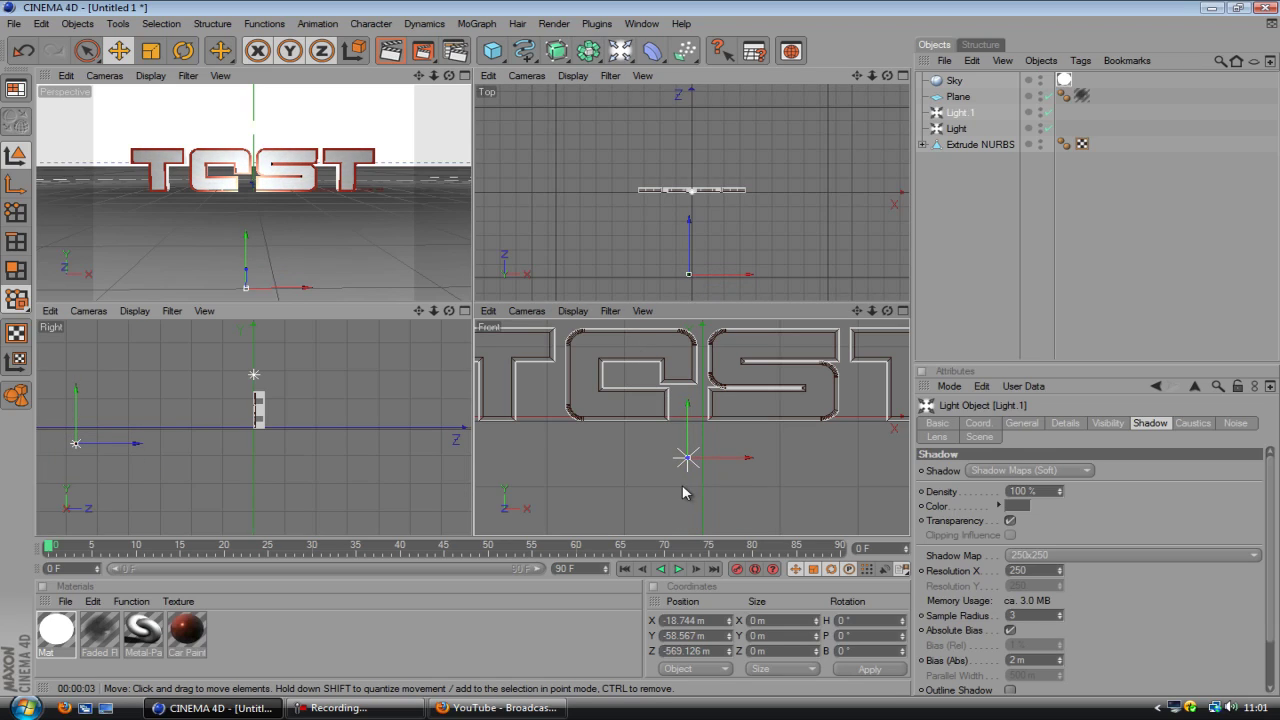
pyautogui.moveTo(689, 268); pyautogui.dragTo(689, 280)
# - Render the single perspective view and bring up Light.1's shadow type choices
pyautogui.middleClick(389, 187)
pyautogui.click(392, 51)
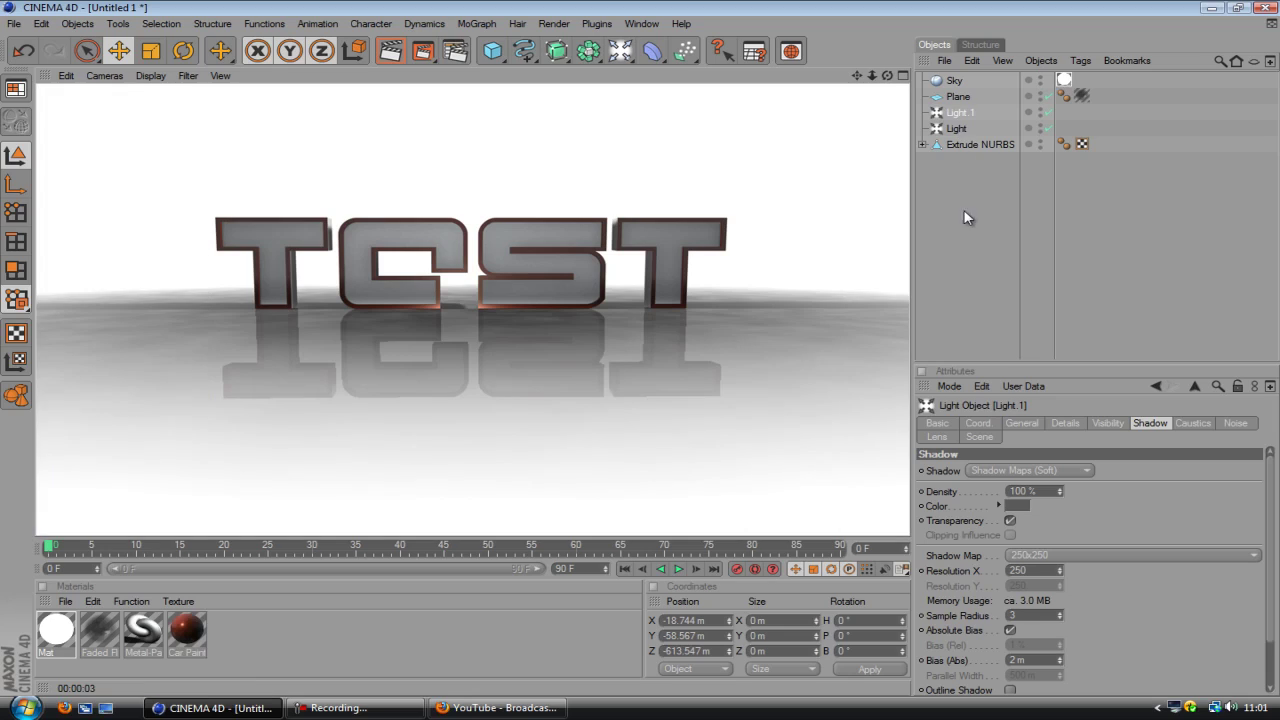
pyautogui.click(1030, 470)
# - Render Light.1 with shadows set to None, then restore Shadow Maps (Soft)
pyautogui.click(990, 485)
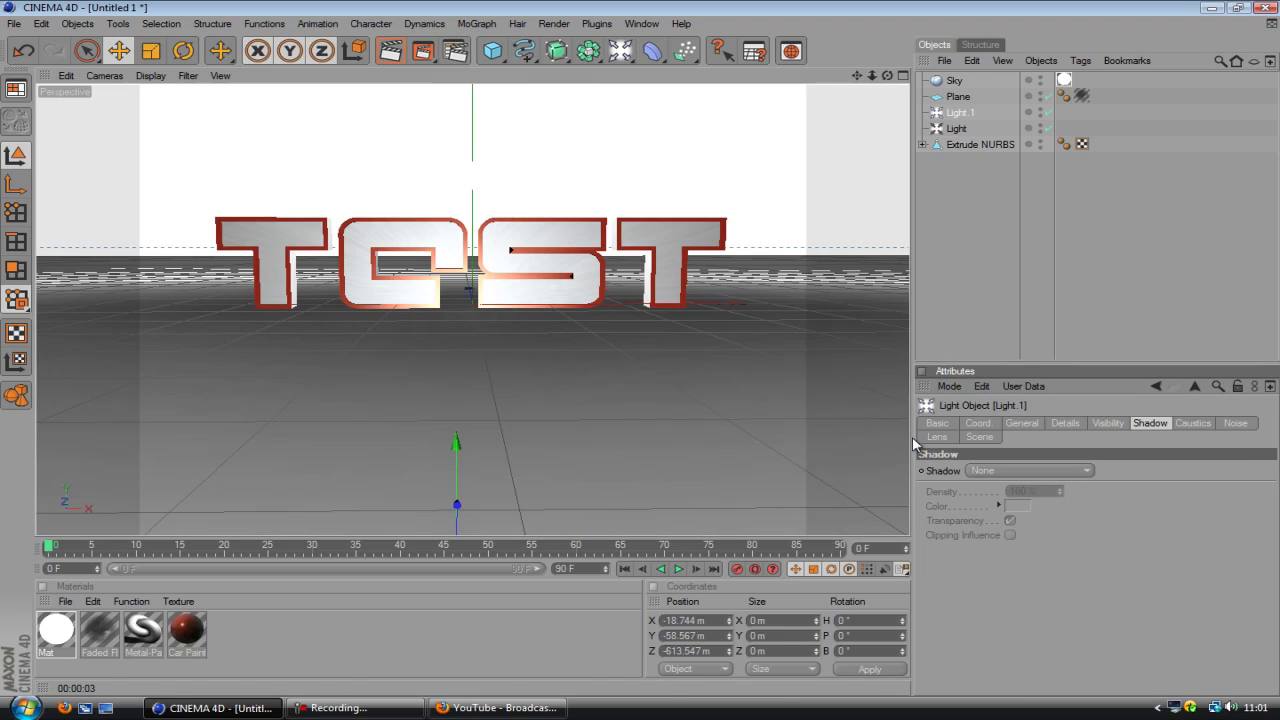
pyautogui.click(384, 54)
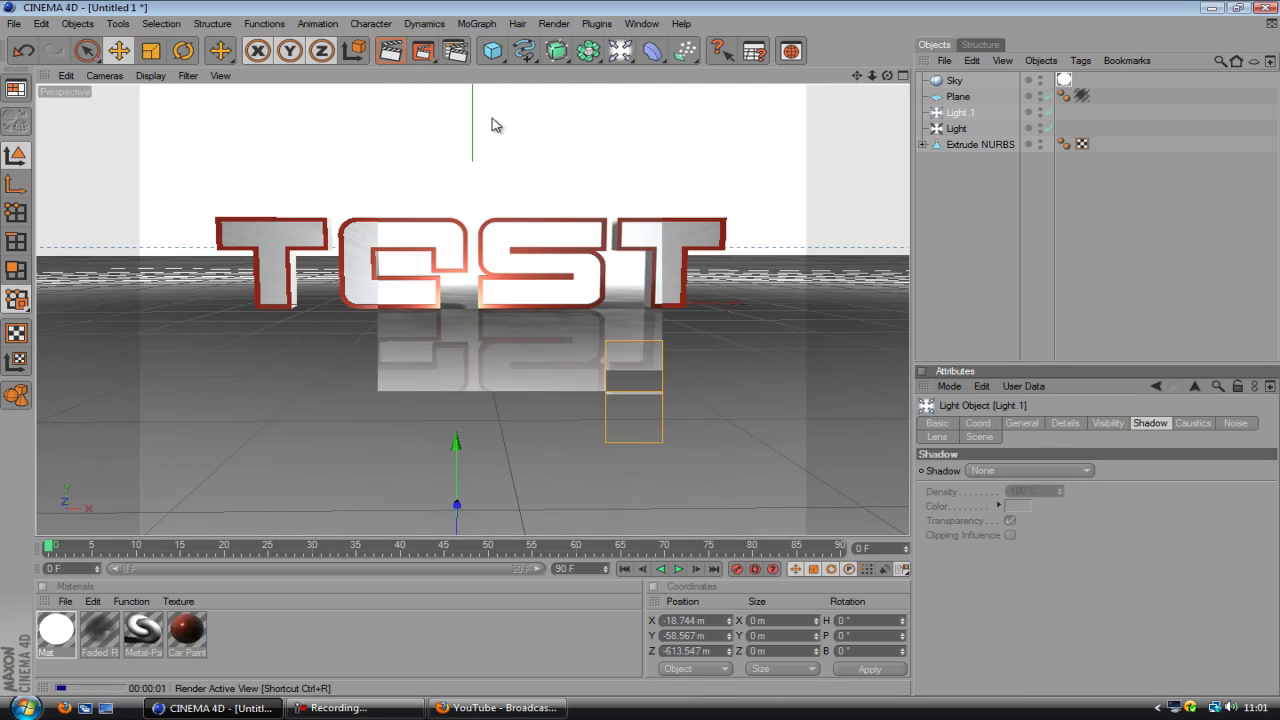
pyautogui.click(1030, 470)
pyautogui.click(1022, 498)
# - Set Light.1's shadow colour to light grey RGB 178 and render
pyautogui.click(1016, 505)
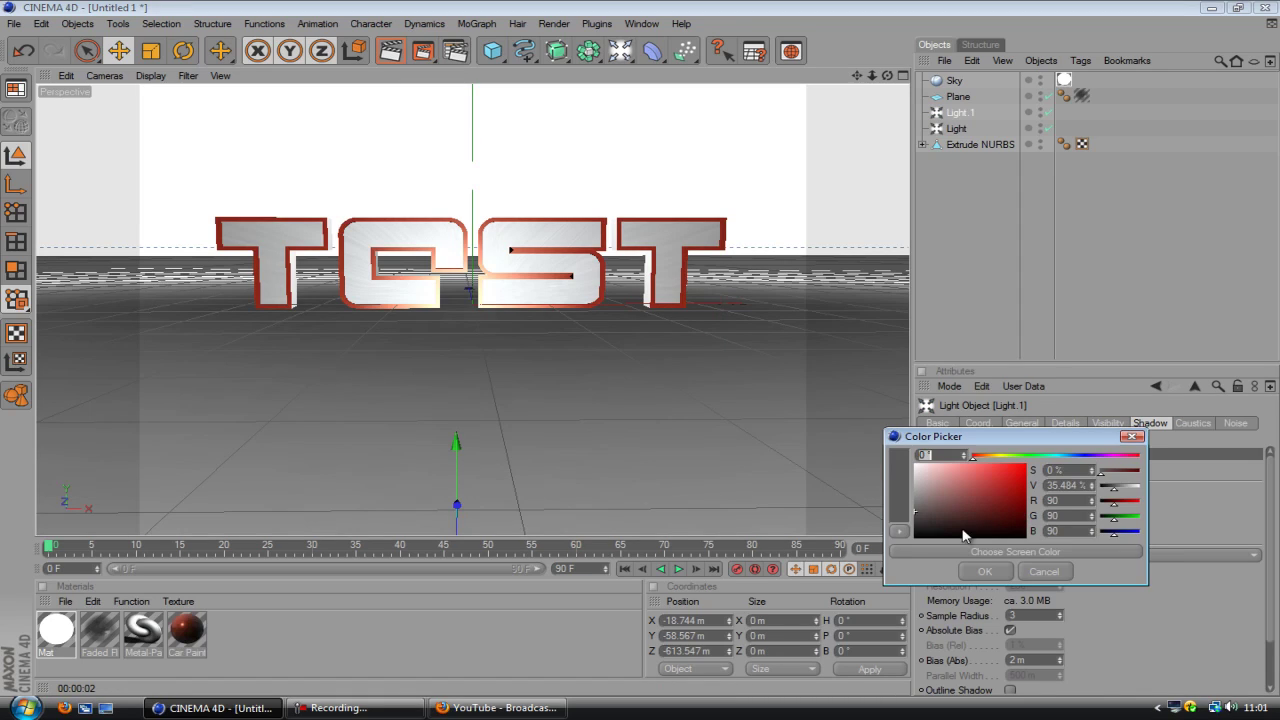
pyautogui.moveTo(908, 510); pyautogui.dragTo(893, 492)
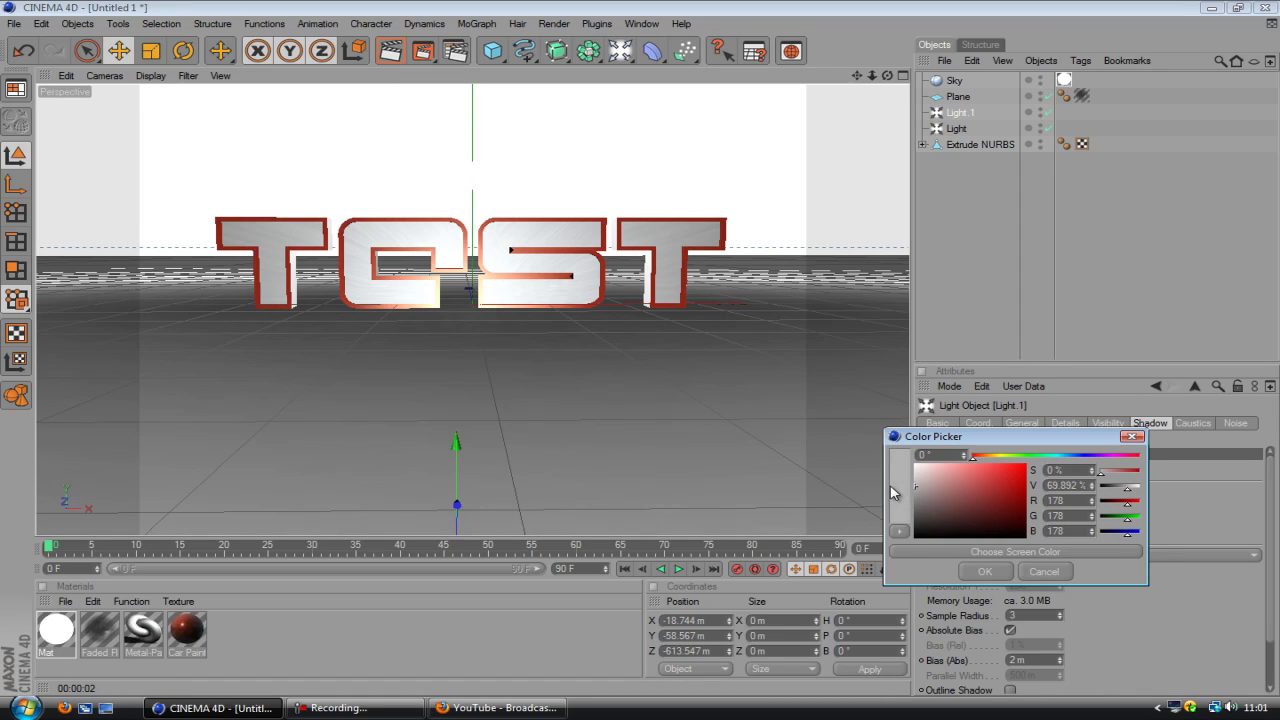
pyautogui.click(978, 571)
pyautogui.click(391, 51)
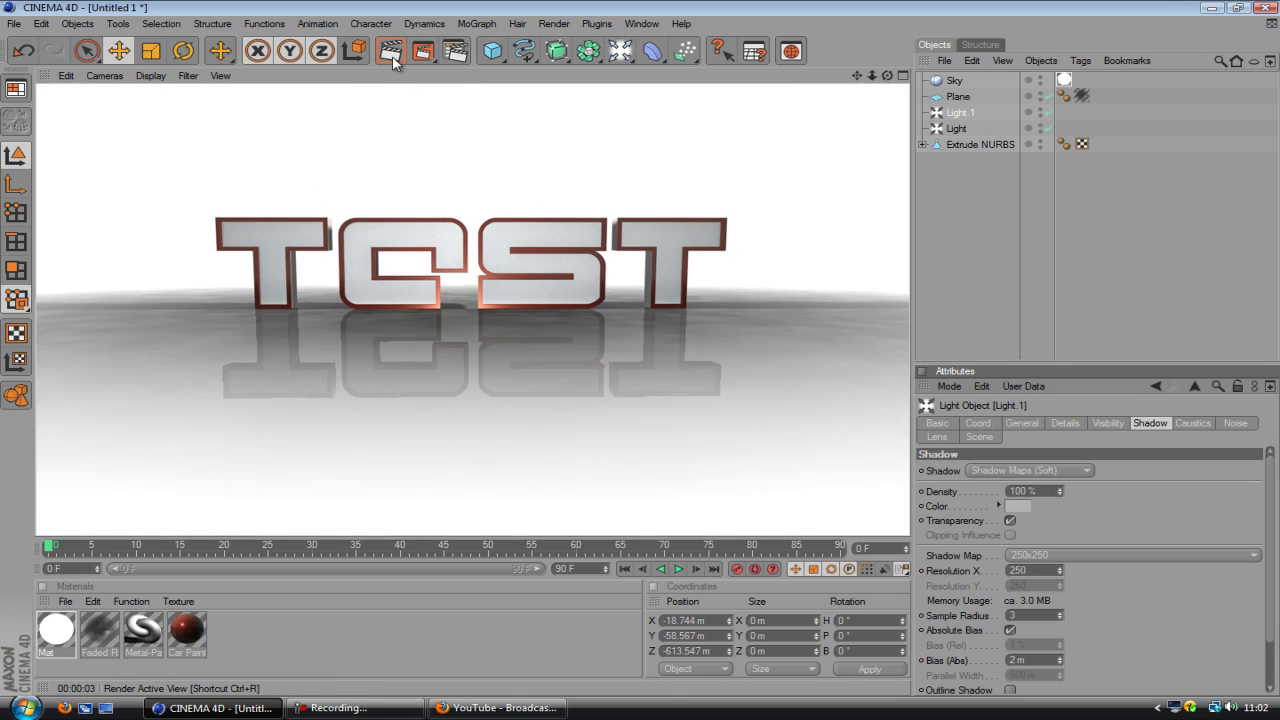
# - Tilt and orbit the perspective camera so TEST sits lower, rendering each framing
pyautogui.keyDown('alt'); pyautogui.moveTo(640, 350); pyautogui.dragTo(639, 353); pyautogui.keyUp('alt')
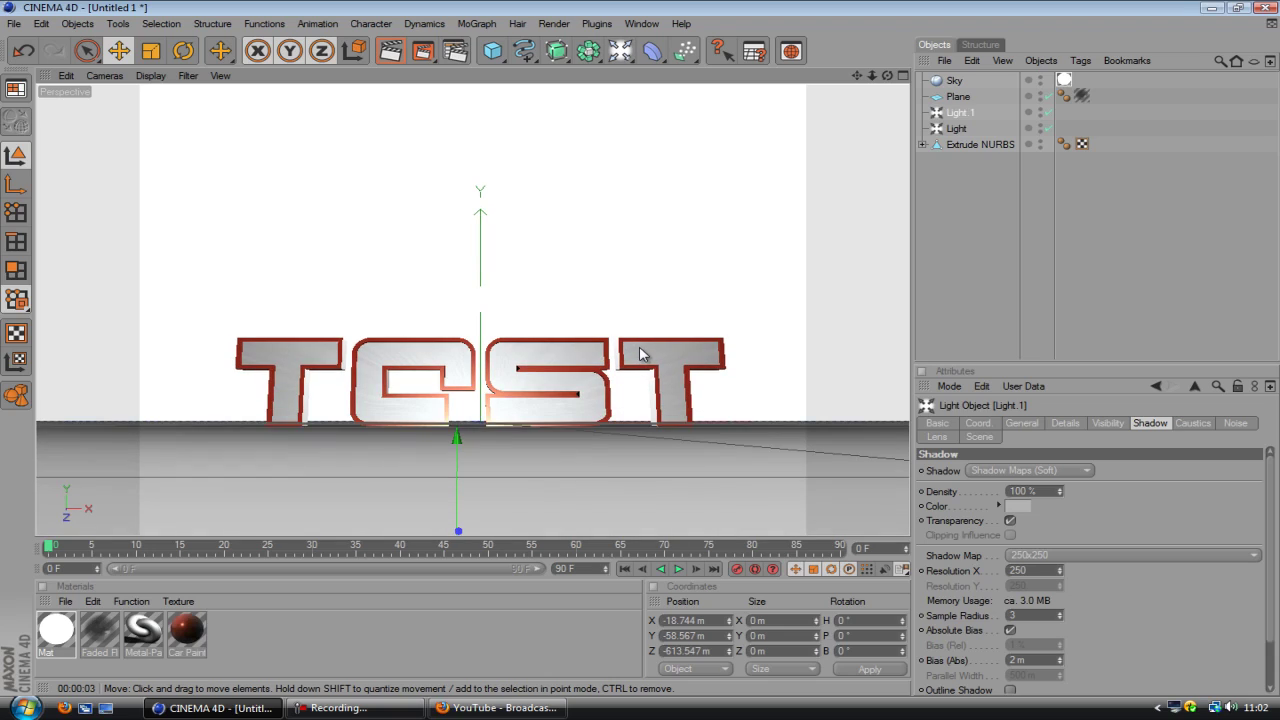
pyautogui.click(389, 54)
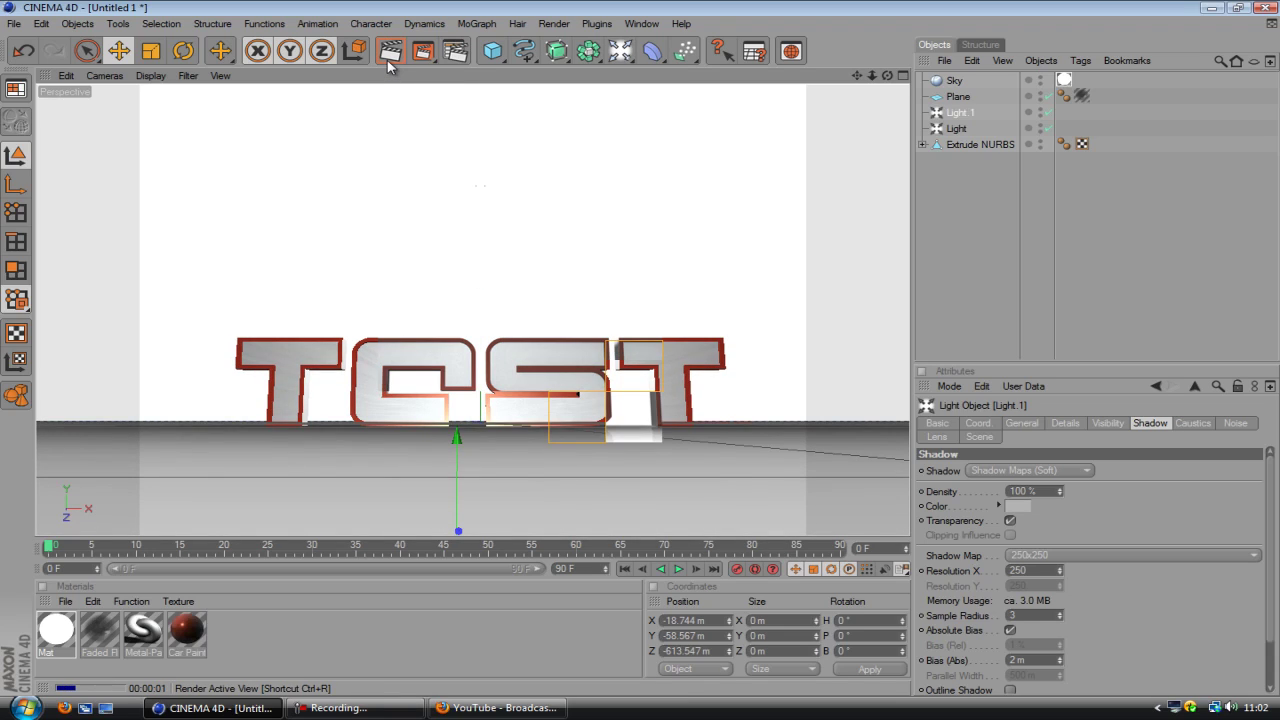
pyautogui.keyDown('alt'); pyautogui.moveTo(641, 356); pyautogui.dragTo(640, 356); pyautogui.keyUp('alt')
pyautogui.keyDown('alt'); pyautogui.moveTo(391, 86); pyautogui.dragTo(376, 155); pyautogui.keyUp('alt')
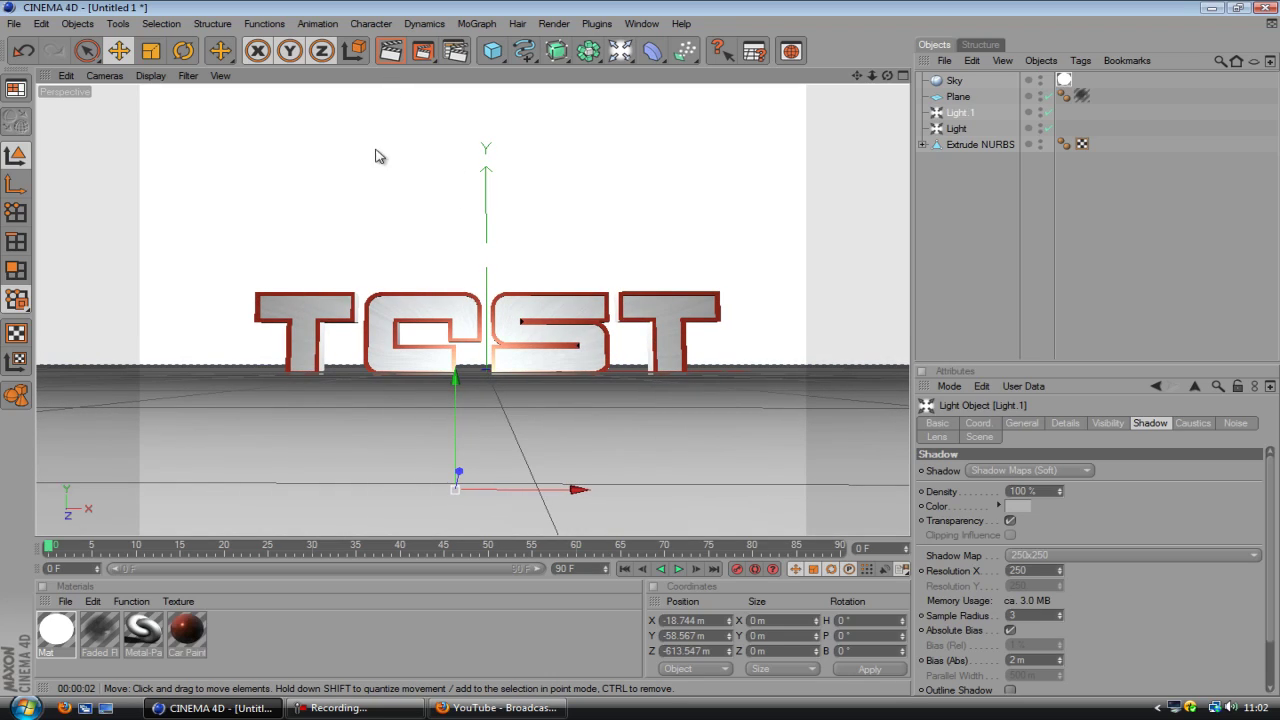
pyautogui.click(383, 59)
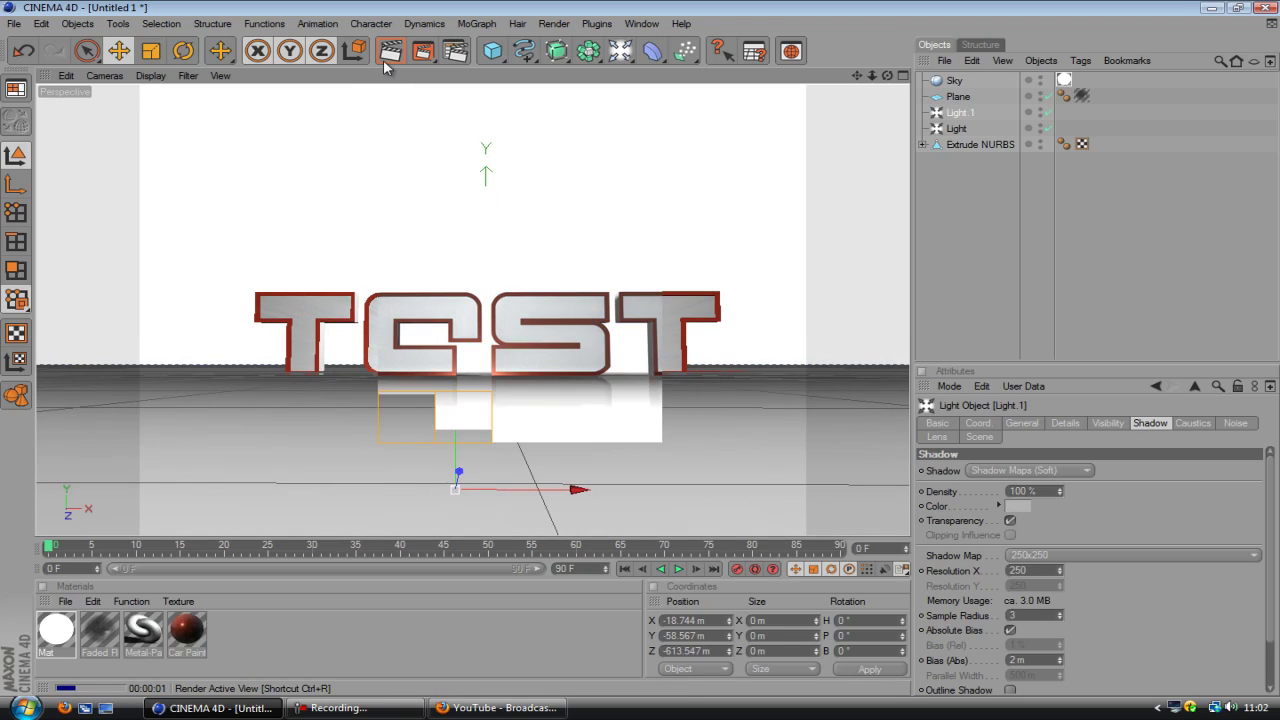